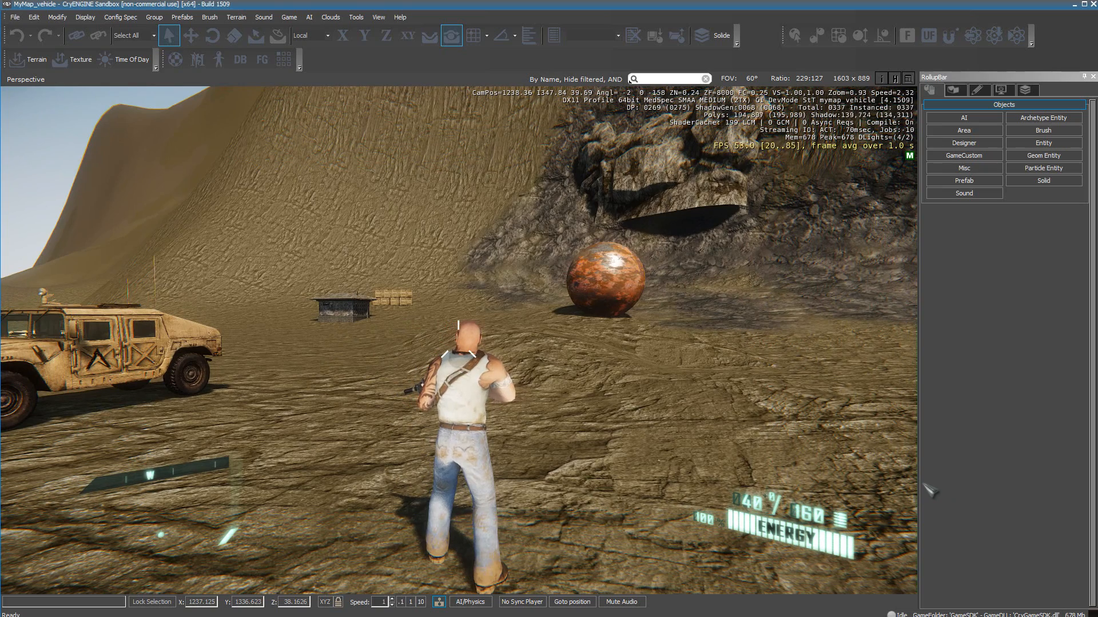
# - Leave game mode and open the Objects archive from the GameSDK folder in the PAK Manager
pyautogui.press('Escape')
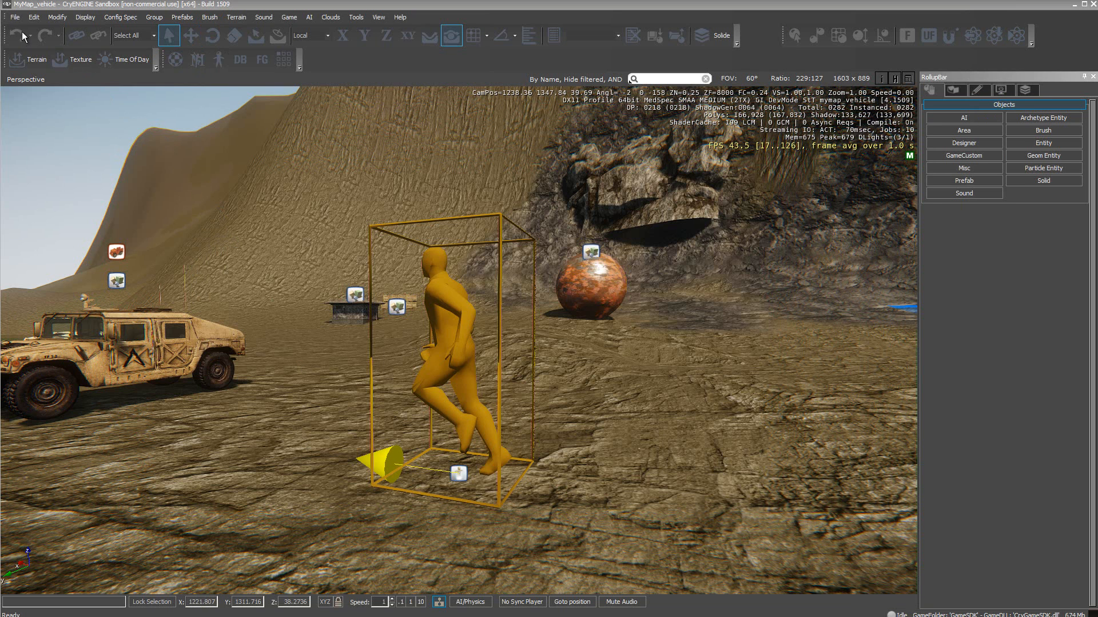
pyautogui.click(17, 17)
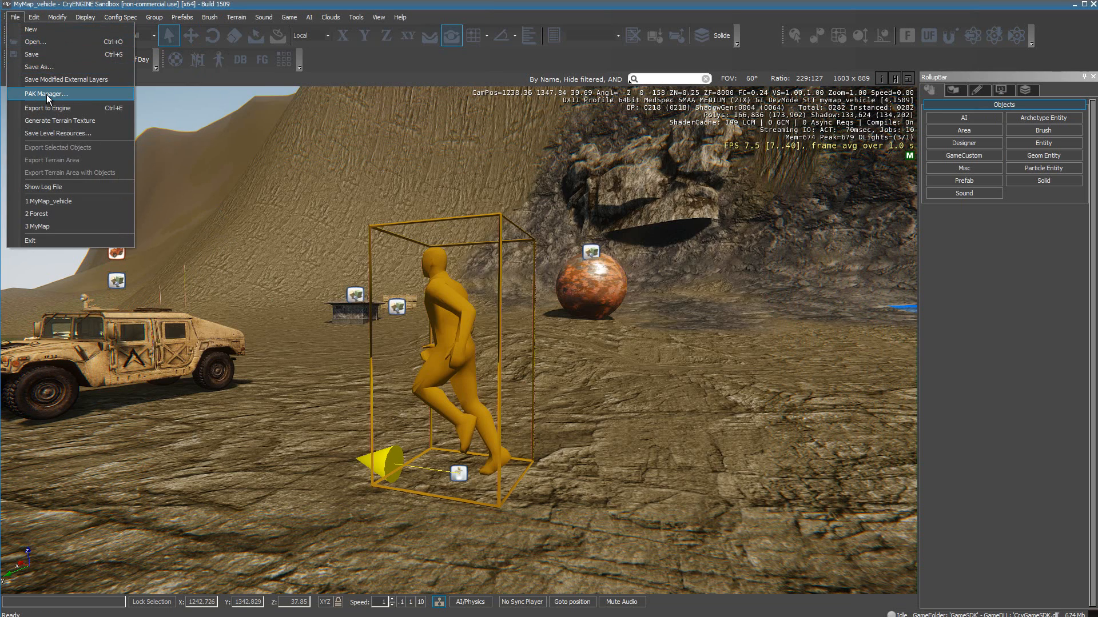
pyautogui.click(48, 96)
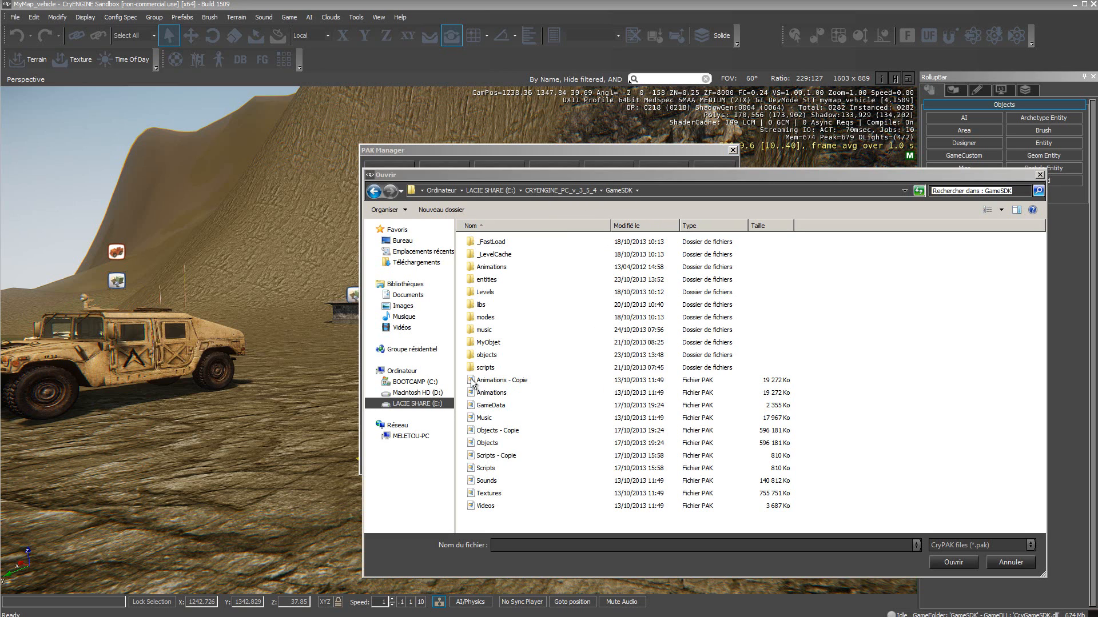
pyautogui.click(486, 443)
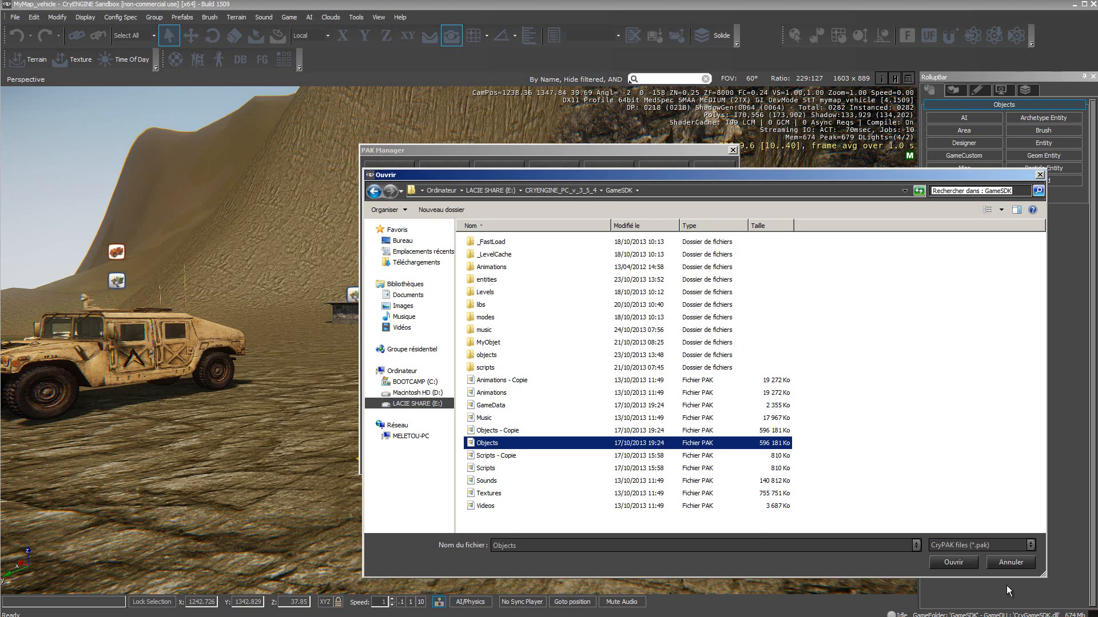
pyautogui.click(953, 563)
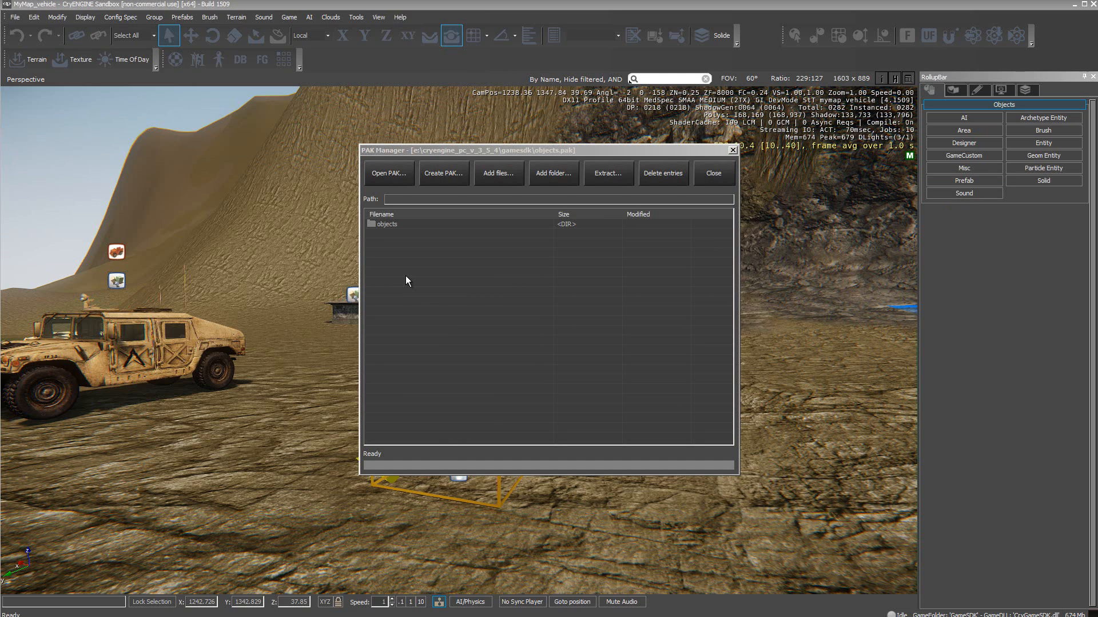
# - Extract the objects folder from the opened PAK archive into the CRYENGINE_PC_v_3_5_4 GameSDK folder
pyautogui.click(385, 225)
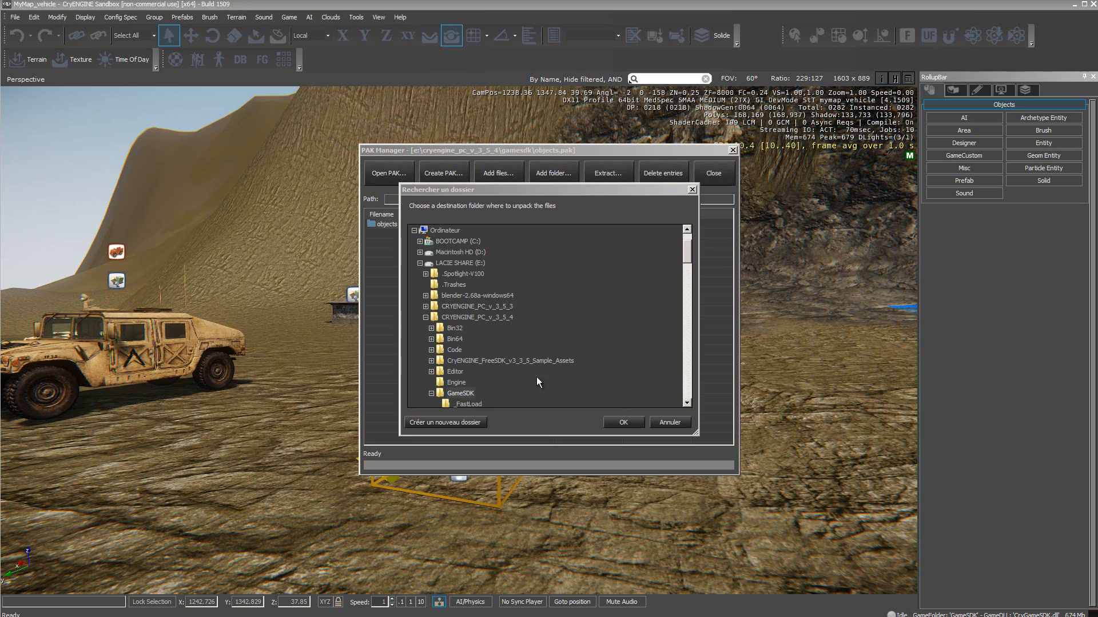
pyautogui.click(461, 394)
pyautogui.click(625, 424)
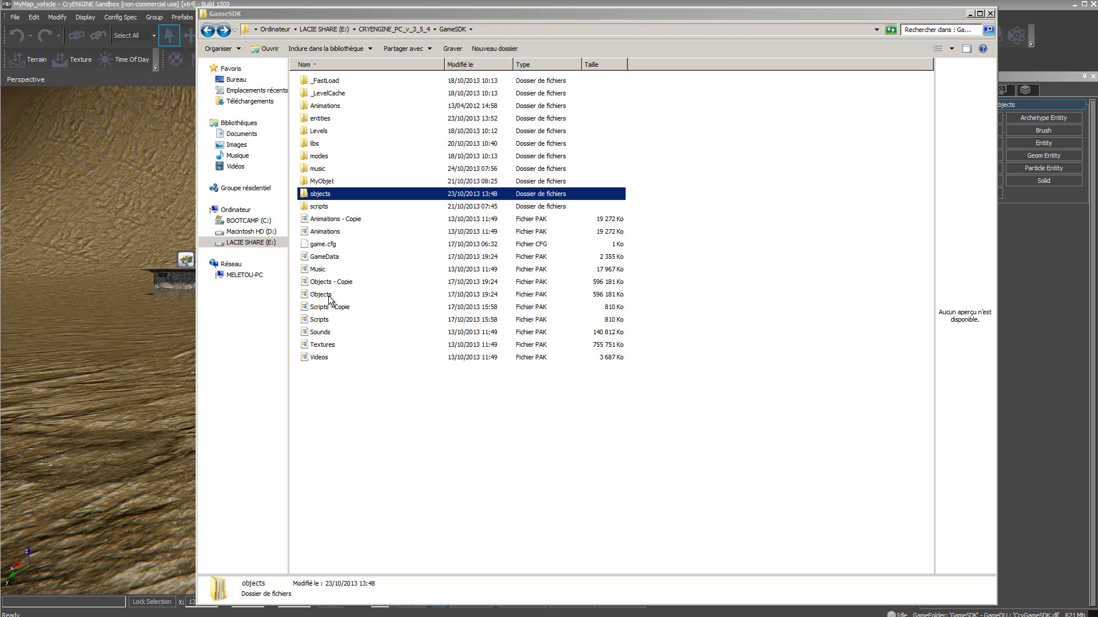
# - Look through the objects folder in GameSDK down to characters\human, and return to the objects folder
pyautogui.doubleClick(303, 195)
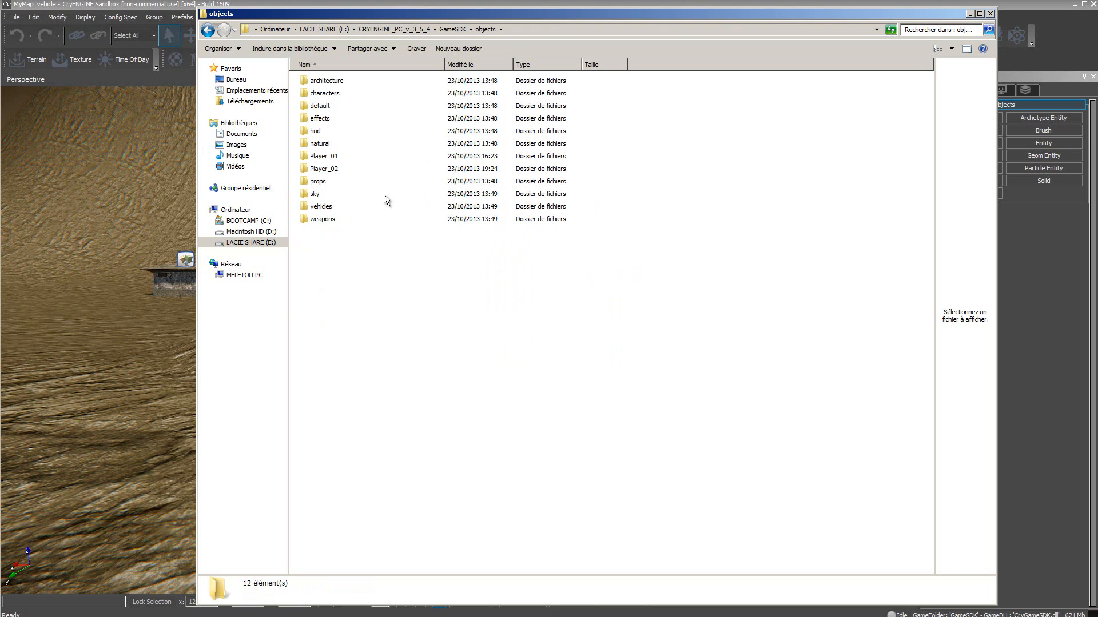
pyautogui.doubleClick(308, 93)
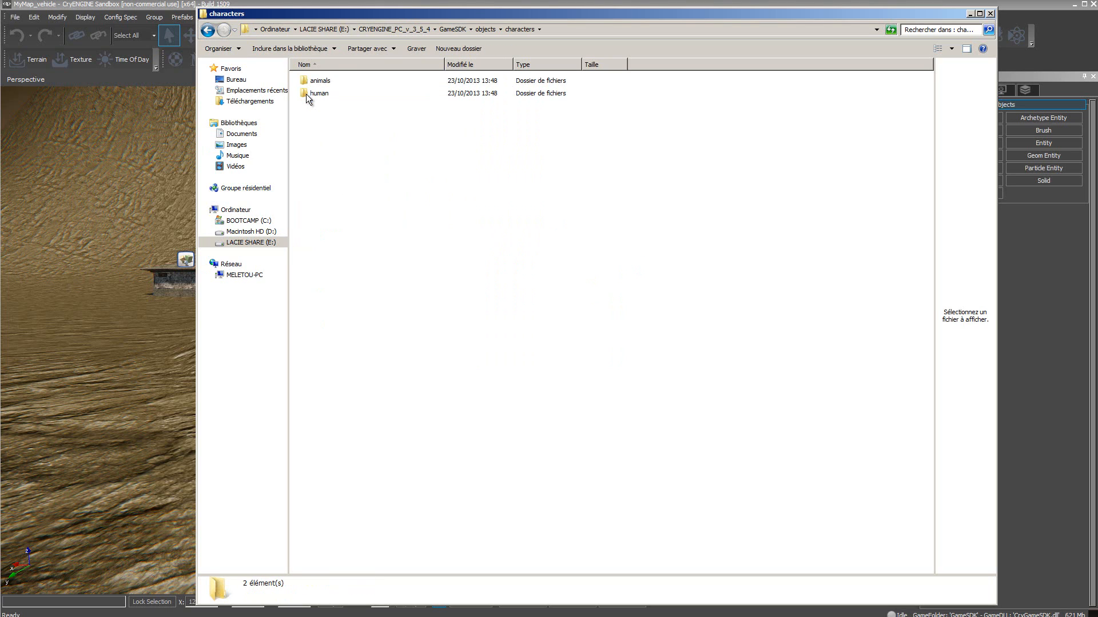
pyautogui.click(307, 94)
pyautogui.doubleClick(307, 94)
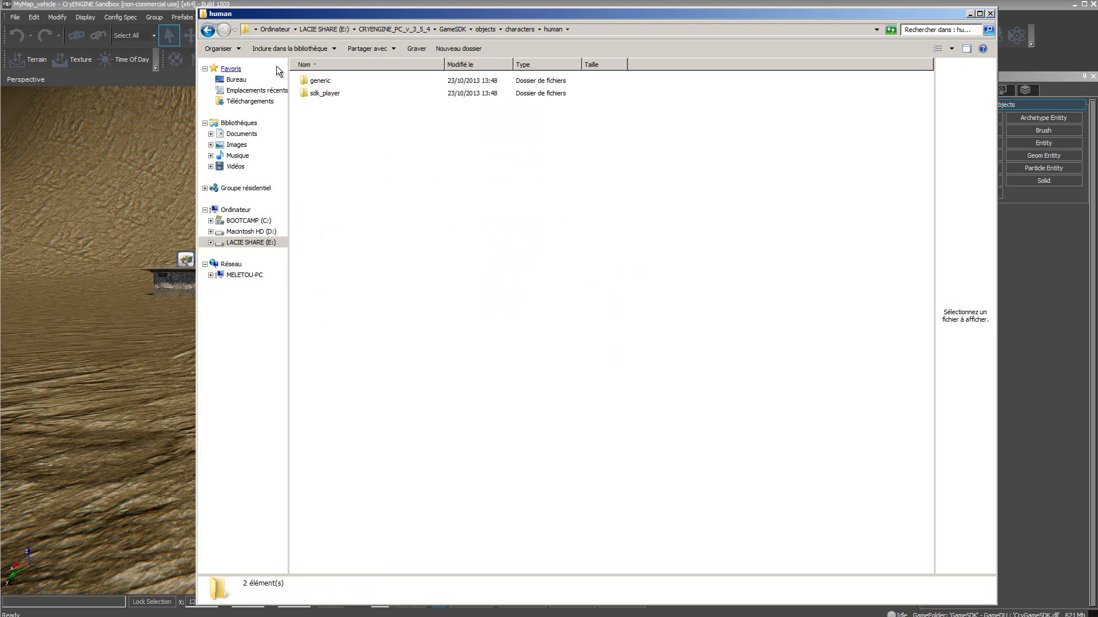
pyautogui.click(207, 30)
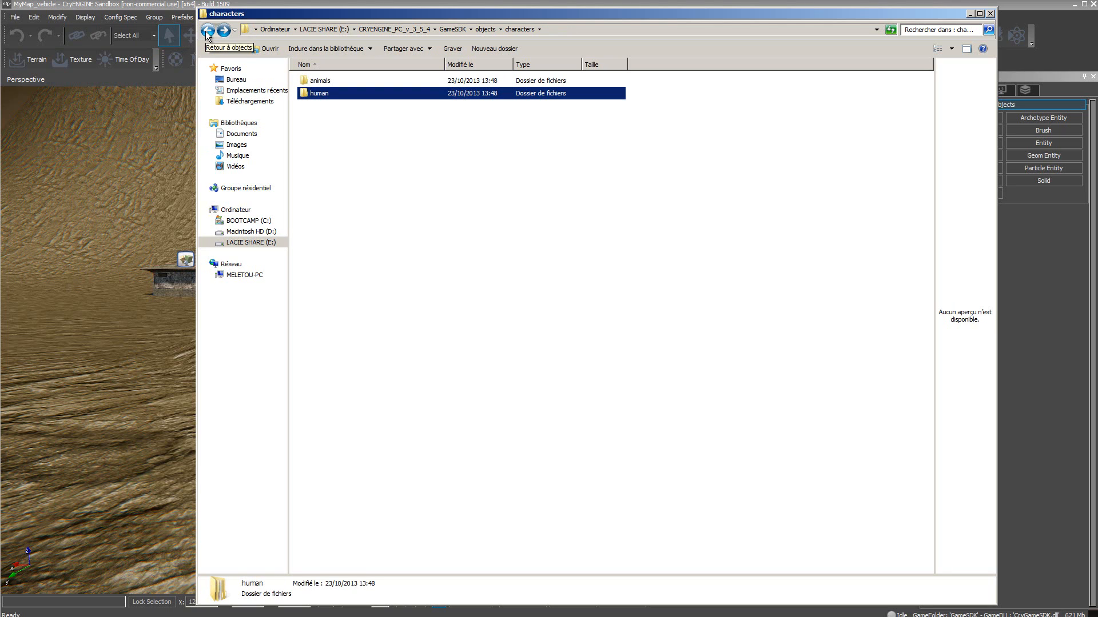
pyautogui.click(207, 30)
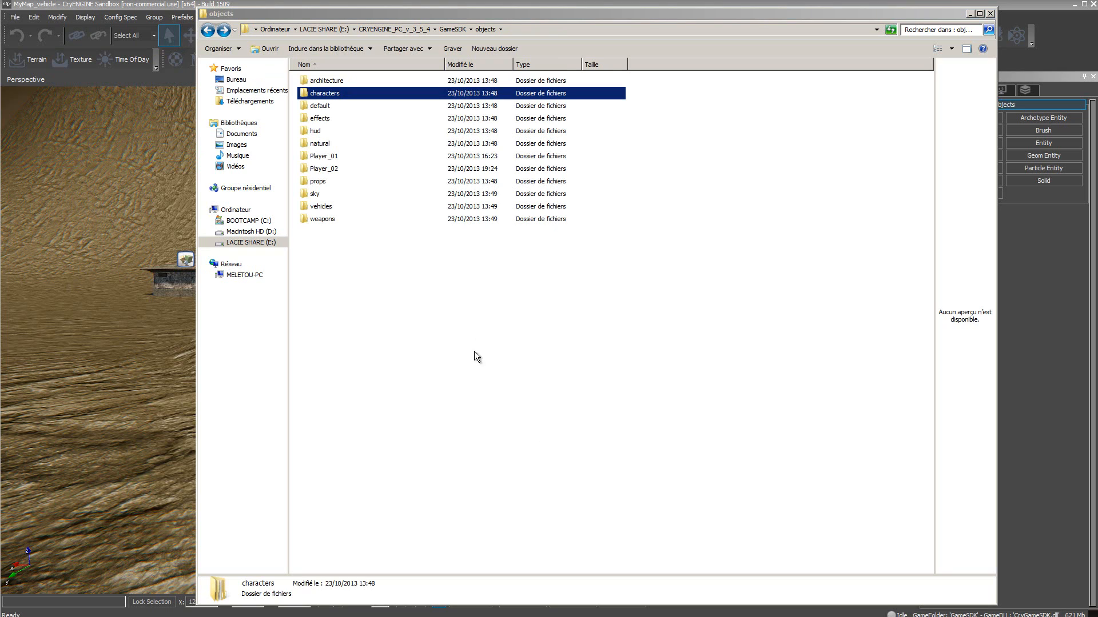
# - Create a new folder named Player_03 inside the GameSDK objects folder
pyautogui.click(384, 282)
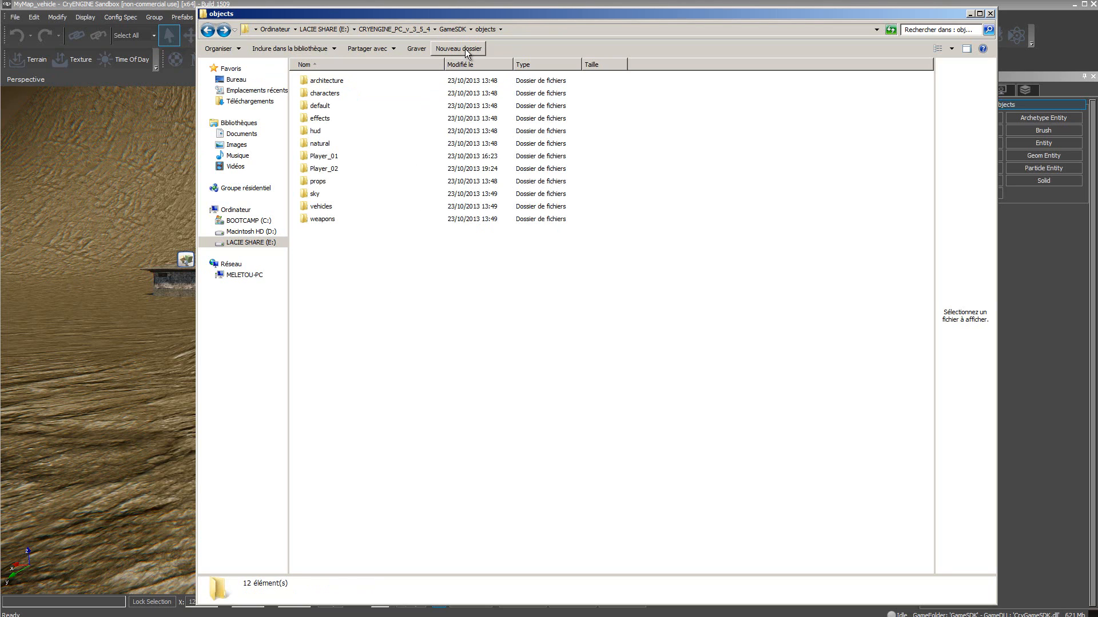
pyautogui.click(465, 49)
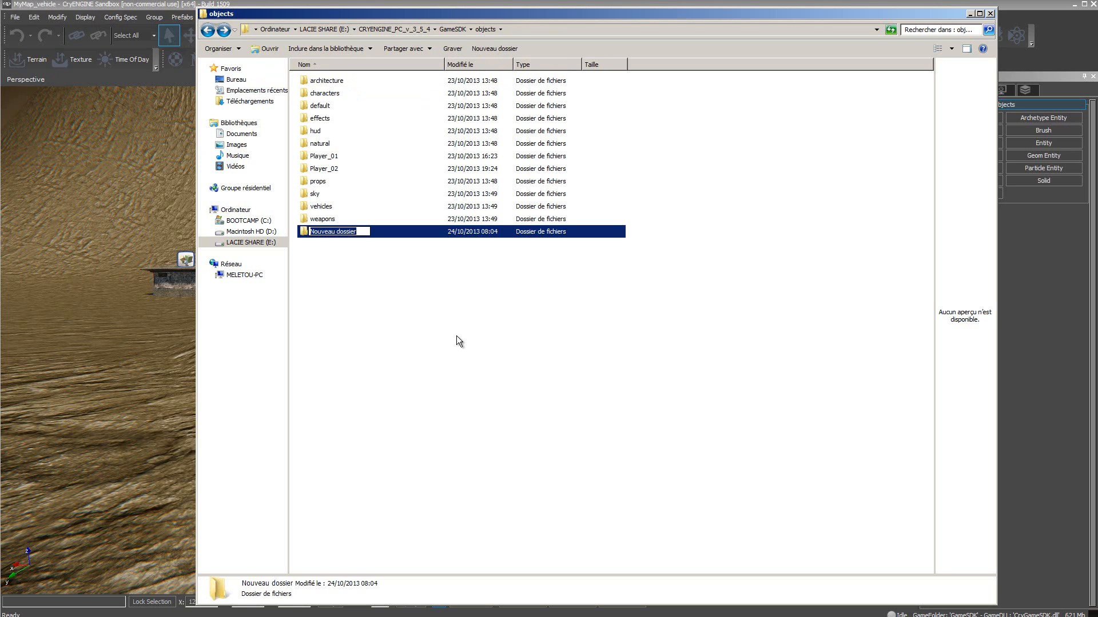
pyautogui.write('Player_03')
pyautogui.press('Return')
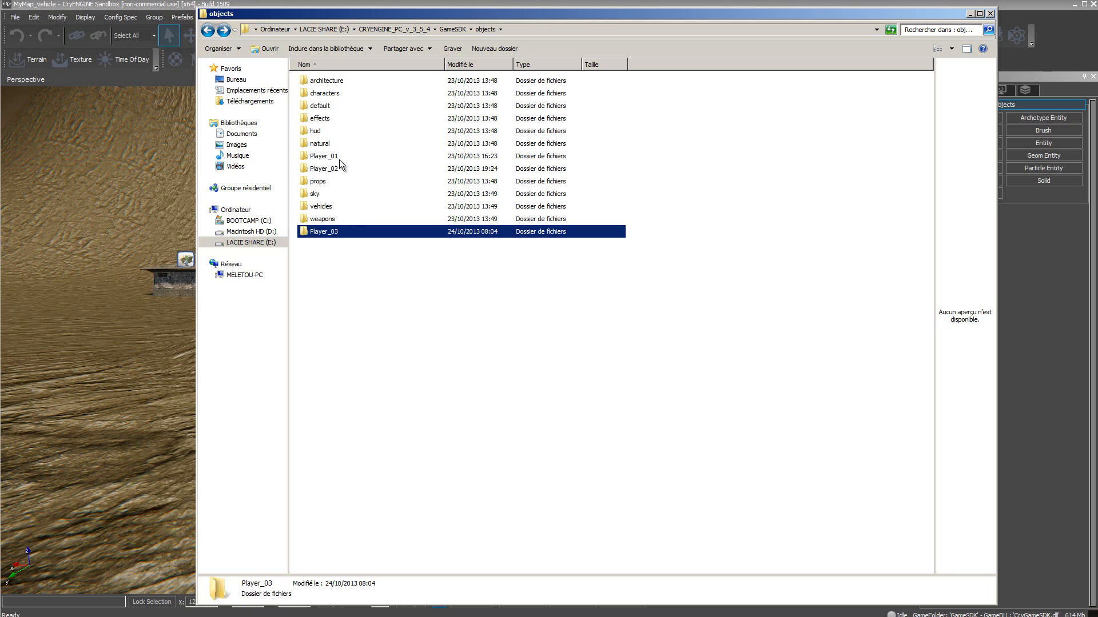
pyautogui.click(473, 311)
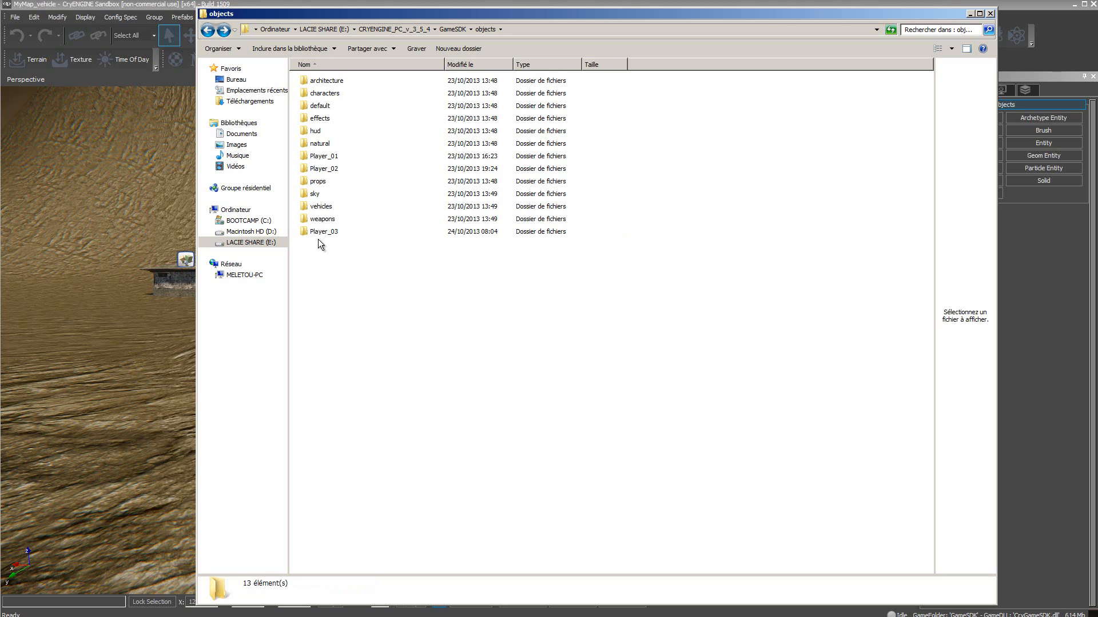
# - Retrace the path from the CRYENGINE_PC_v_3_5_4 root through GameSDK and objects into the Player_03 folder
pyautogui.hotkey('alt', 'Up')
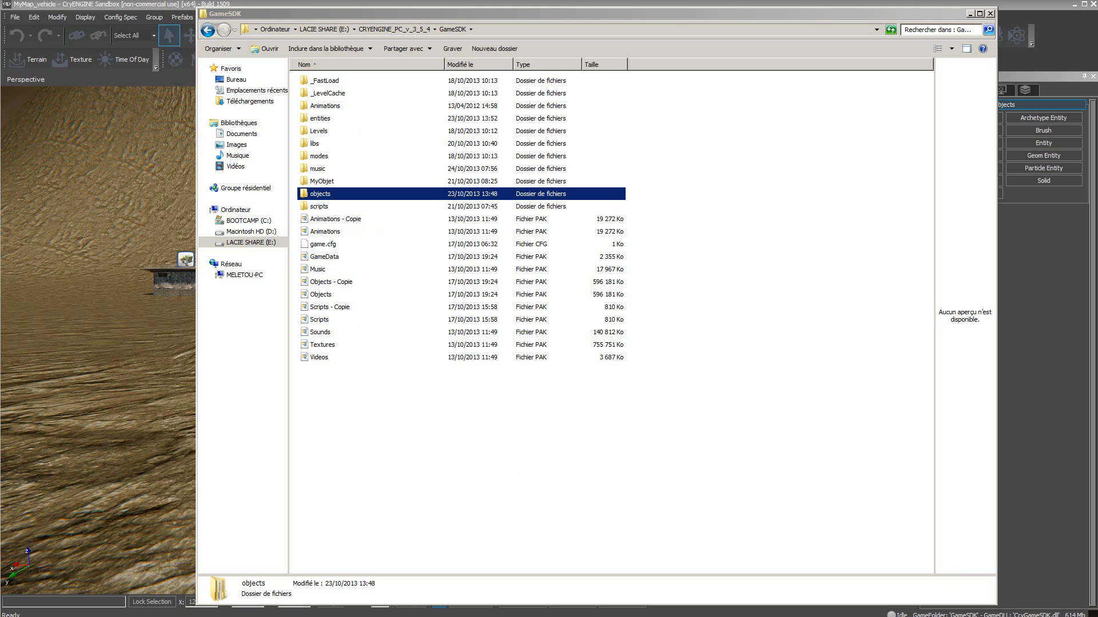
pyautogui.press('BackSpace')
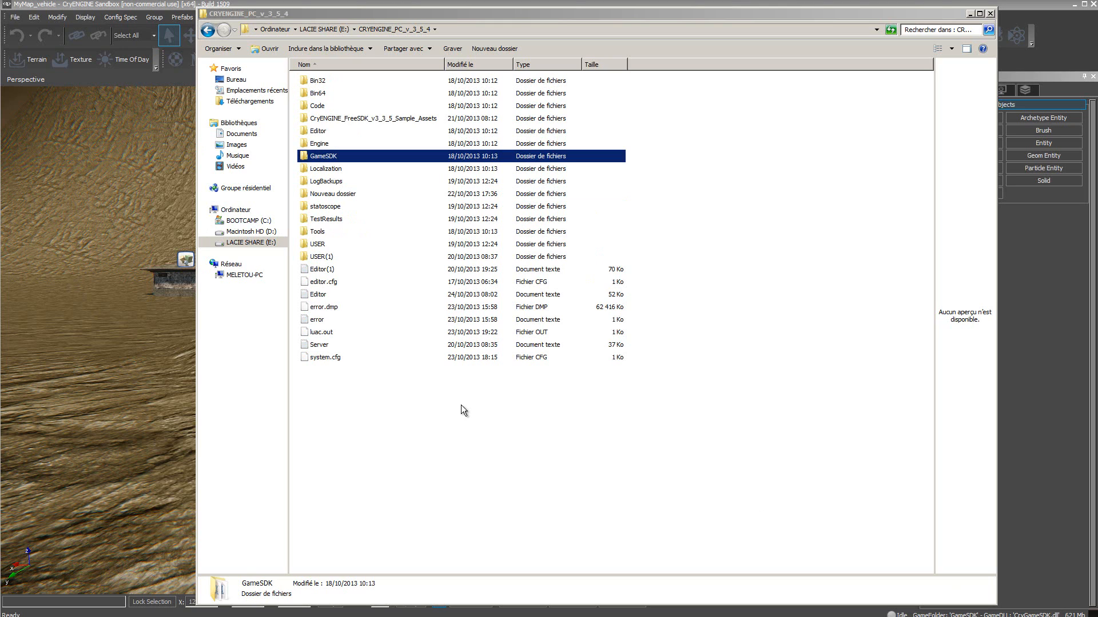
pyautogui.doubleClick(304, 158)
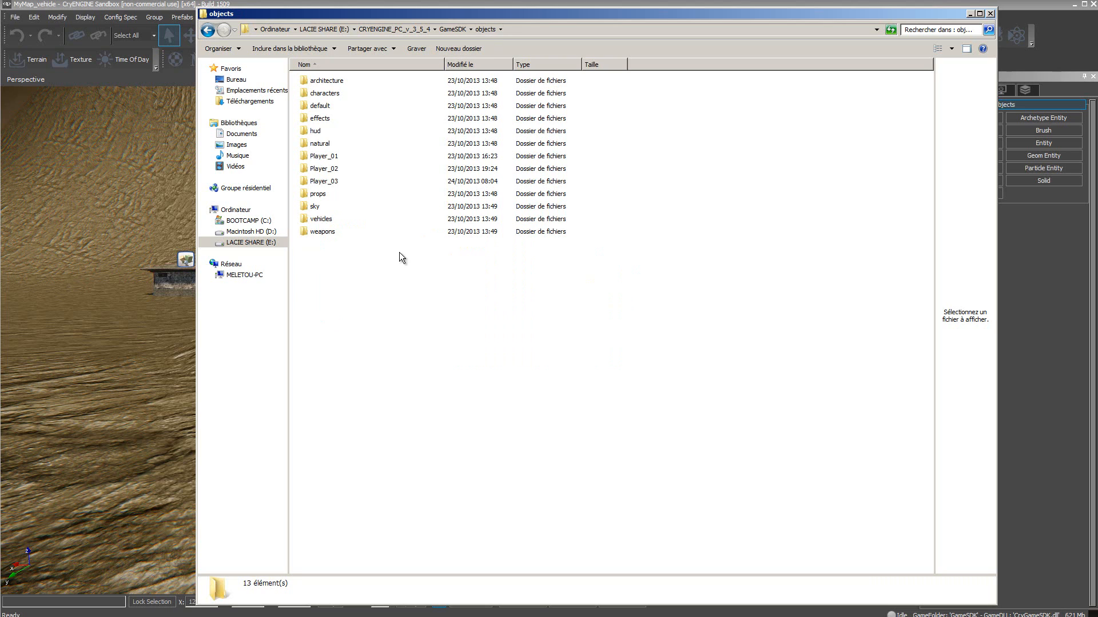
pyautogui.doubleClick(306, 182)
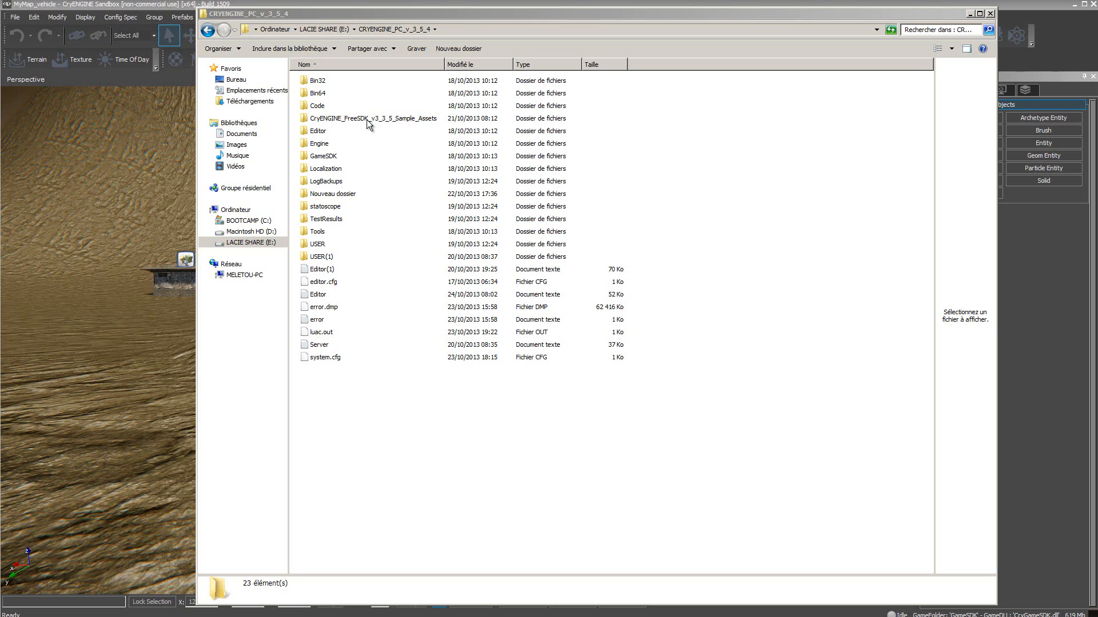
# - Copy the Textures folder and the SDK_Agent 3ds Max scene from Objects\Characters\Agent in the CryENGINE_FreeSDK_v3_3_5_Sample_Assets folder
pyautogui.doubleClick(305, 119)
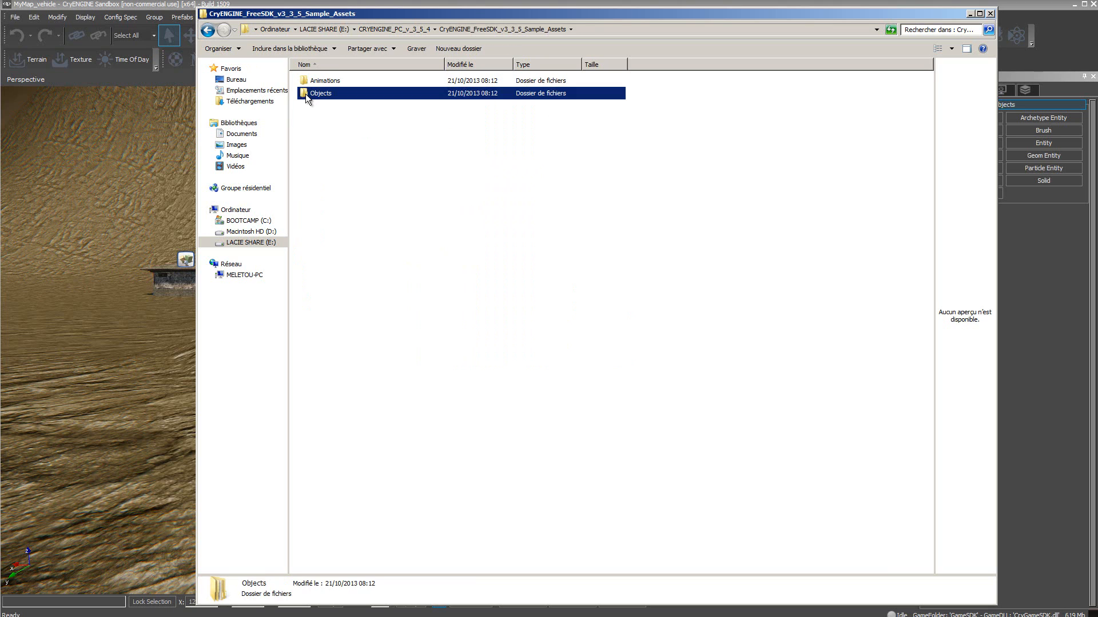
pyautogui.doubleClick(306, 96)
pyautogui.click(308, 86)
pyautogui.doubleClick(308, 83)
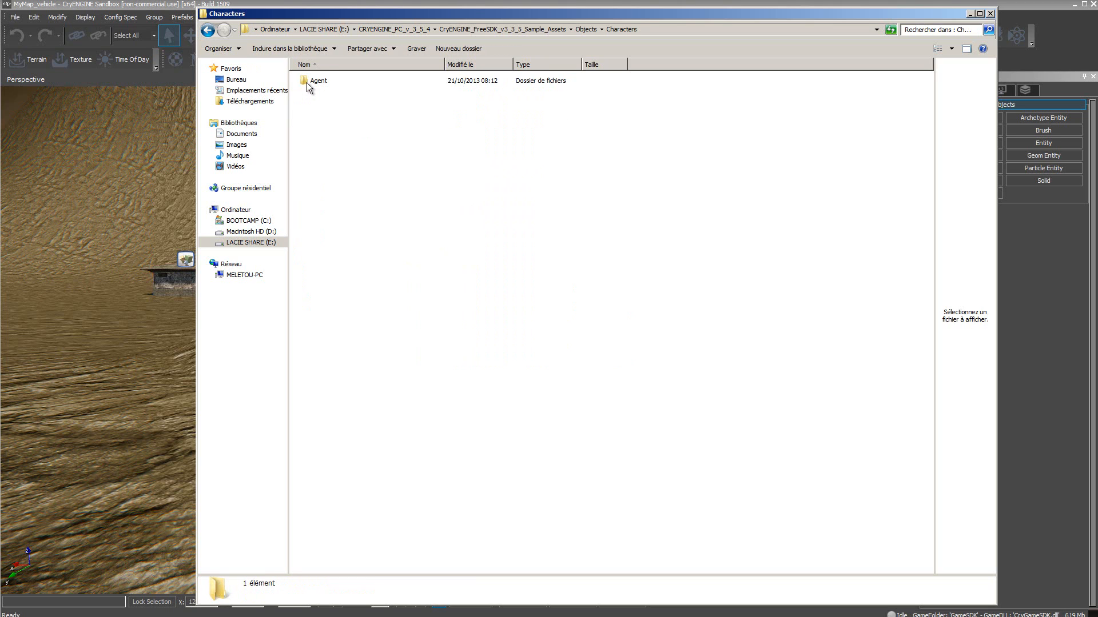
pyautogui.doubleClick(308, 83)
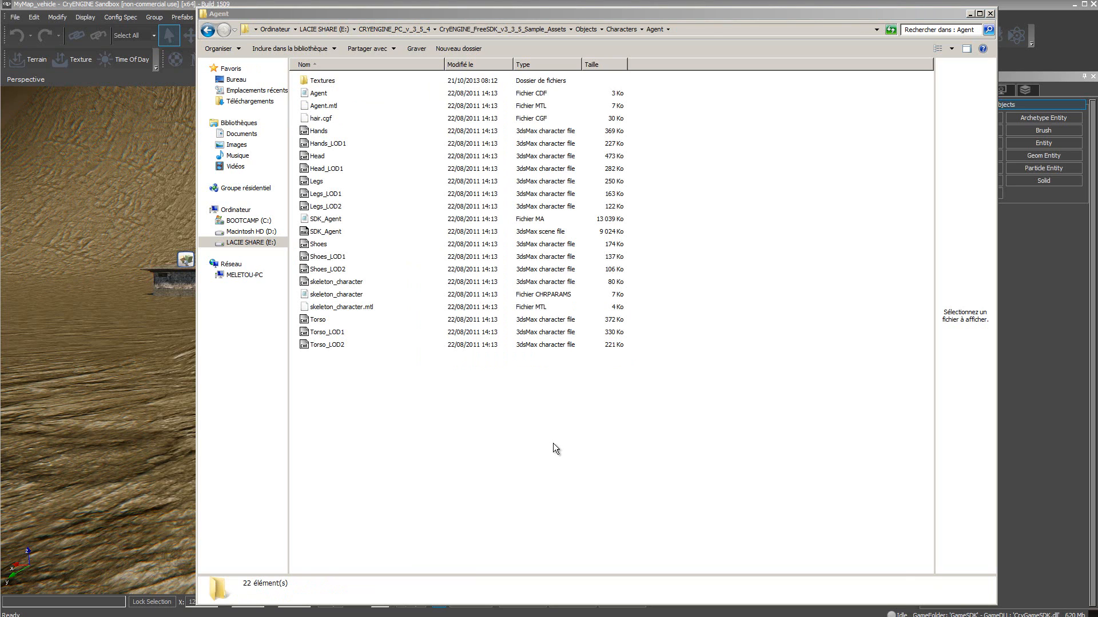
pyautogui.click(309, 83)
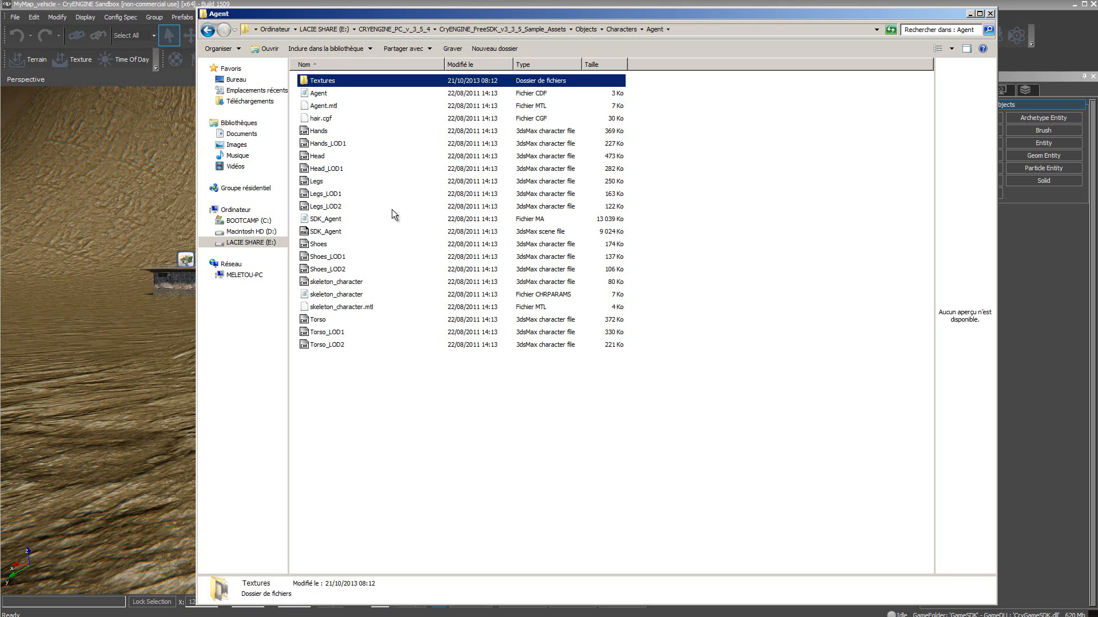
pyautogui.keyDown('ctrl'); pyautogui.click(330, 237); pyautogui.keyUp('ctrl')
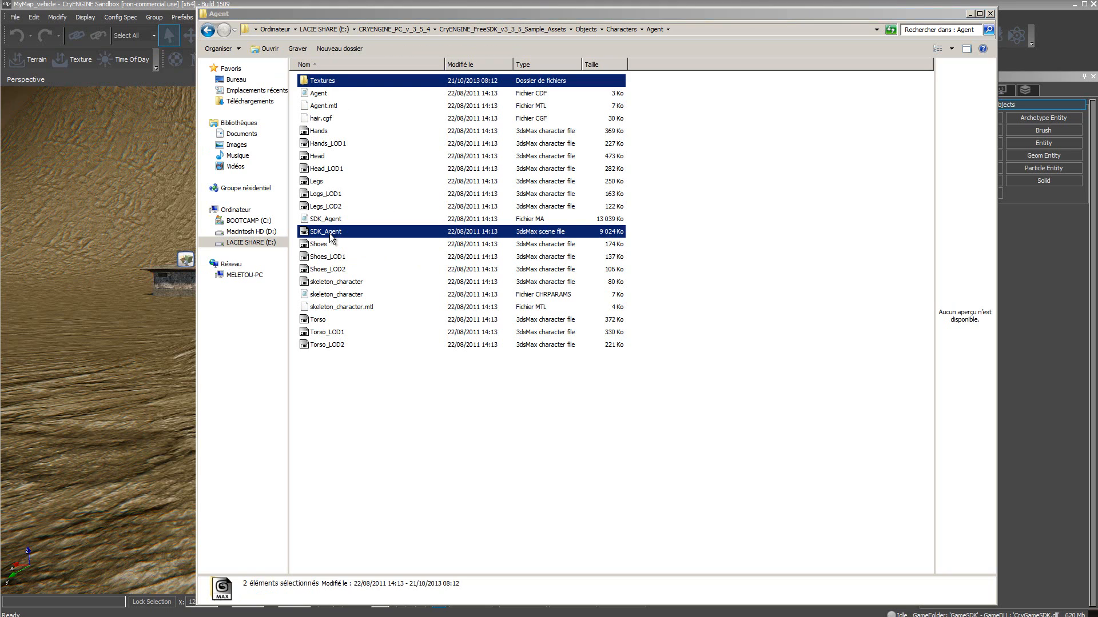
pyautogui.rightClick(334, 238)
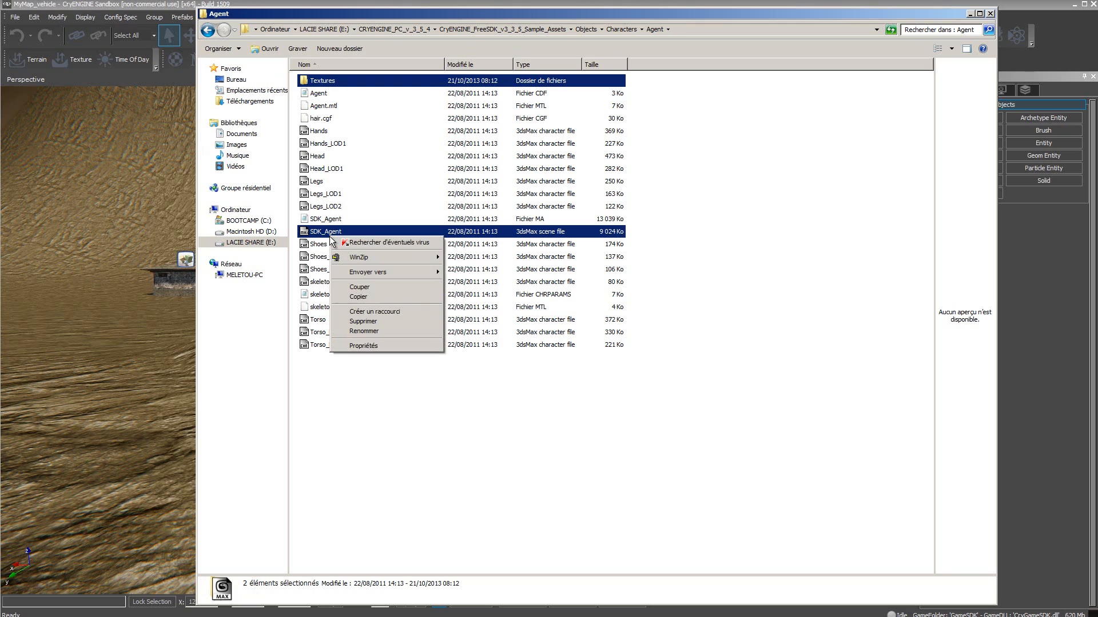
pyautogui.click(360, 297)
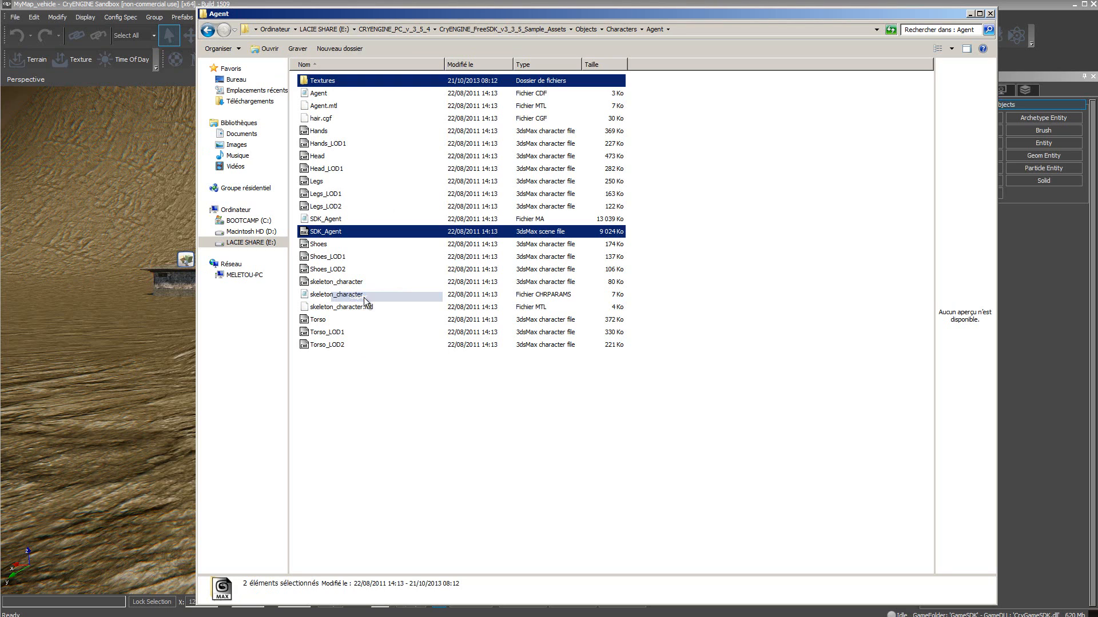
# - Paste the copied Textures folder and 3ds Max scene into GameSDK\objects\Player_03
pyautogui.click(491, 30)
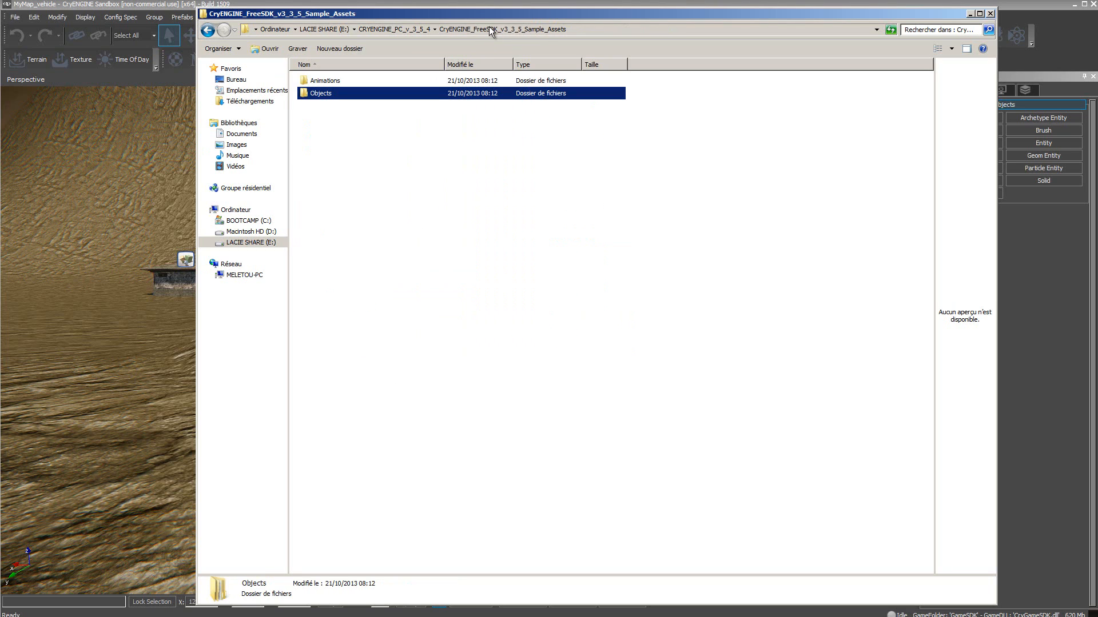
pyautogui.click(422, 29)
pyautogui.doubleClick(310, 158)
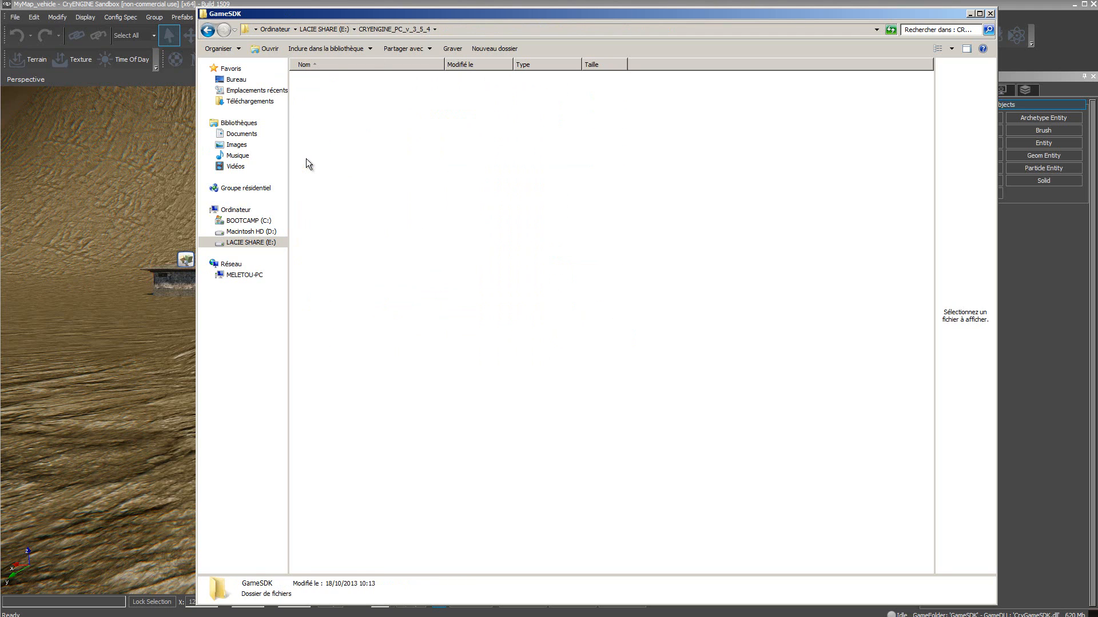
pyautogui.doubleClick(313, 193)
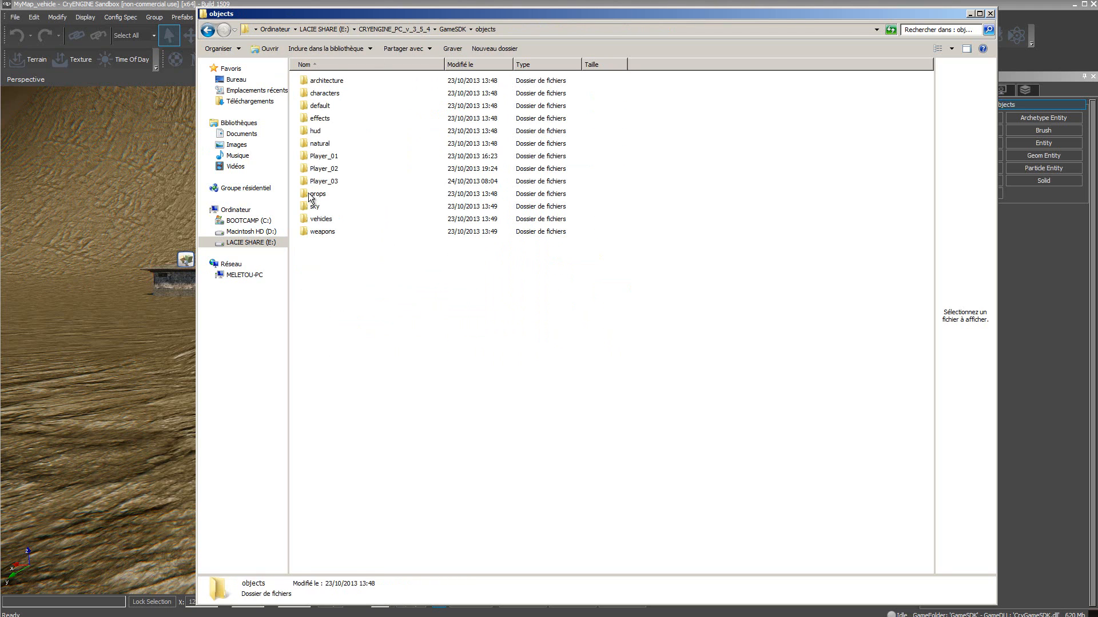
pyautogui.doubleClick(303, 183)
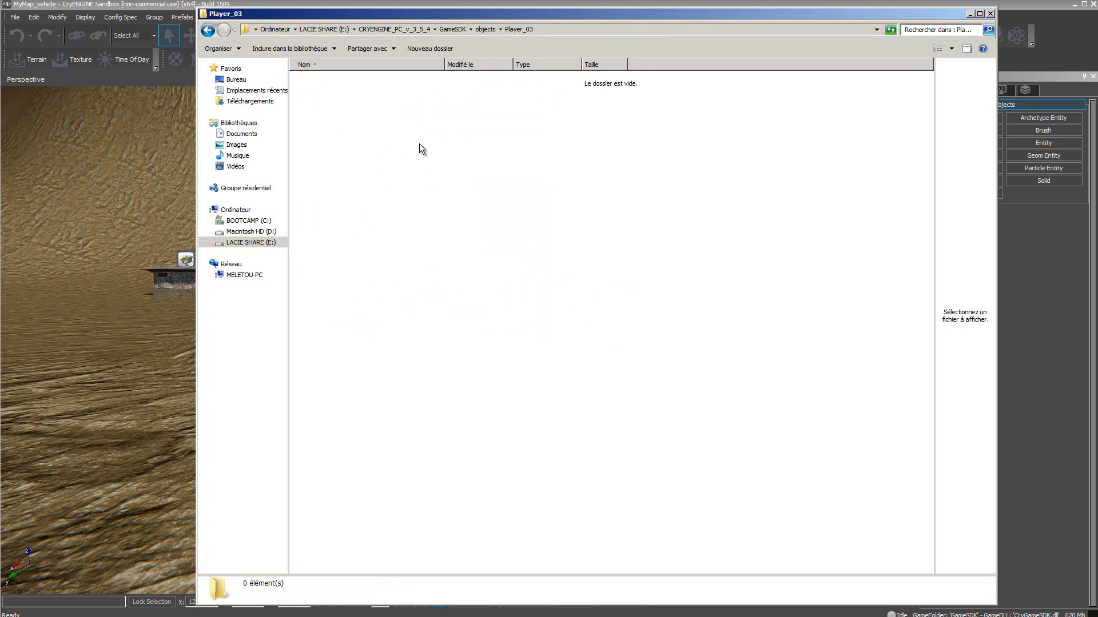
pyautogui.rightClick(421, 143)
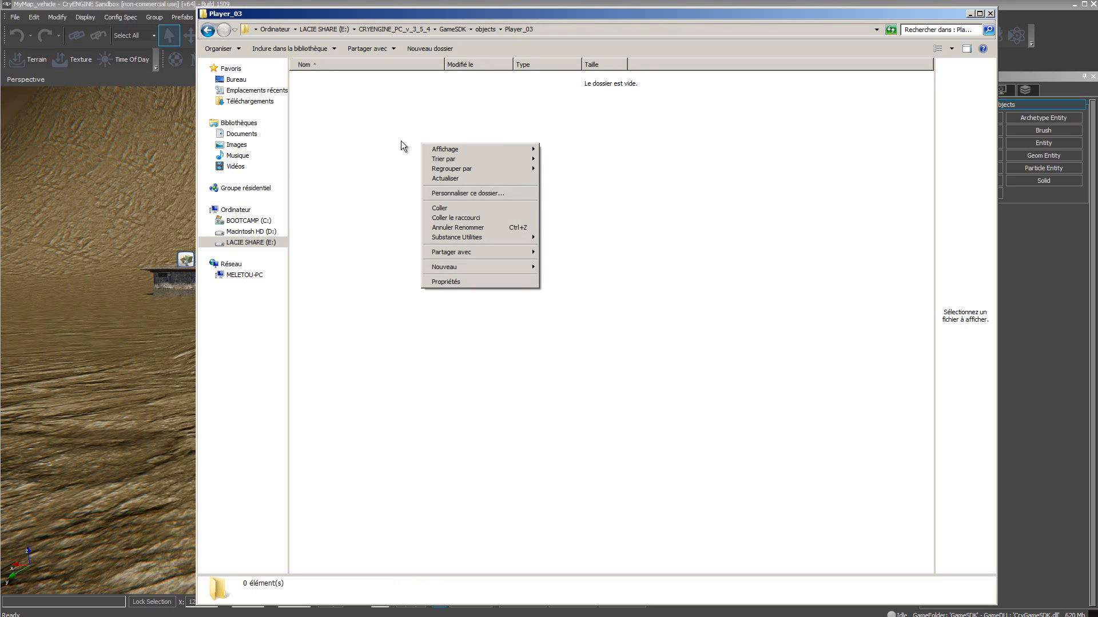
pyautogui.click(474, 208)
# - Rename the pasted SDK_Agent scene as Player_03 and open the Textures folder beside it
pyautogui.click(428, 182)
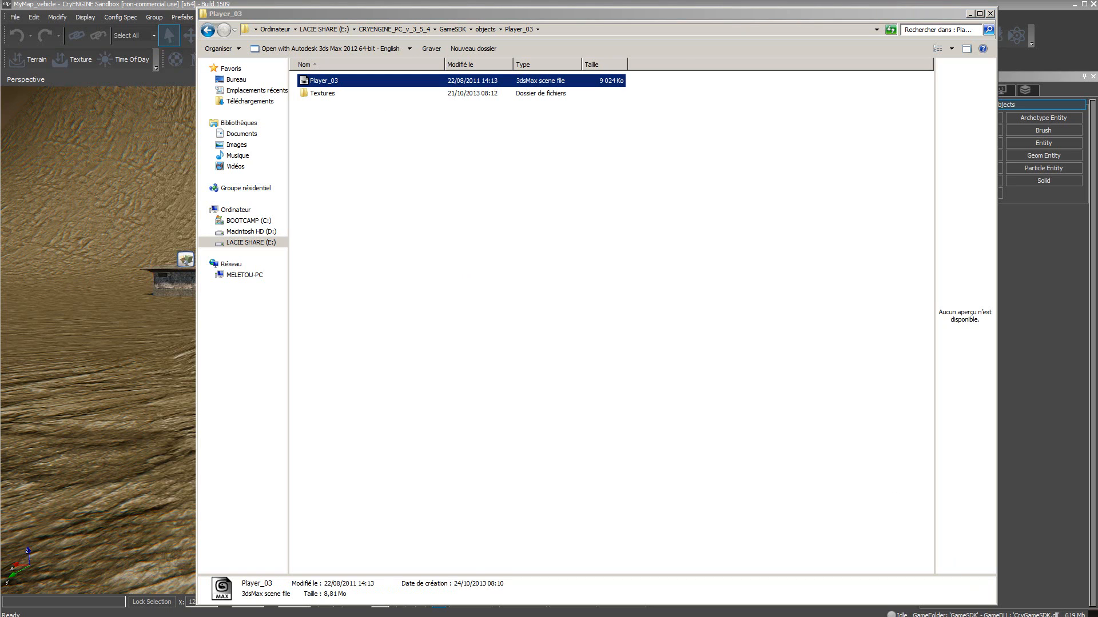
pyautogui.click(417, 155)
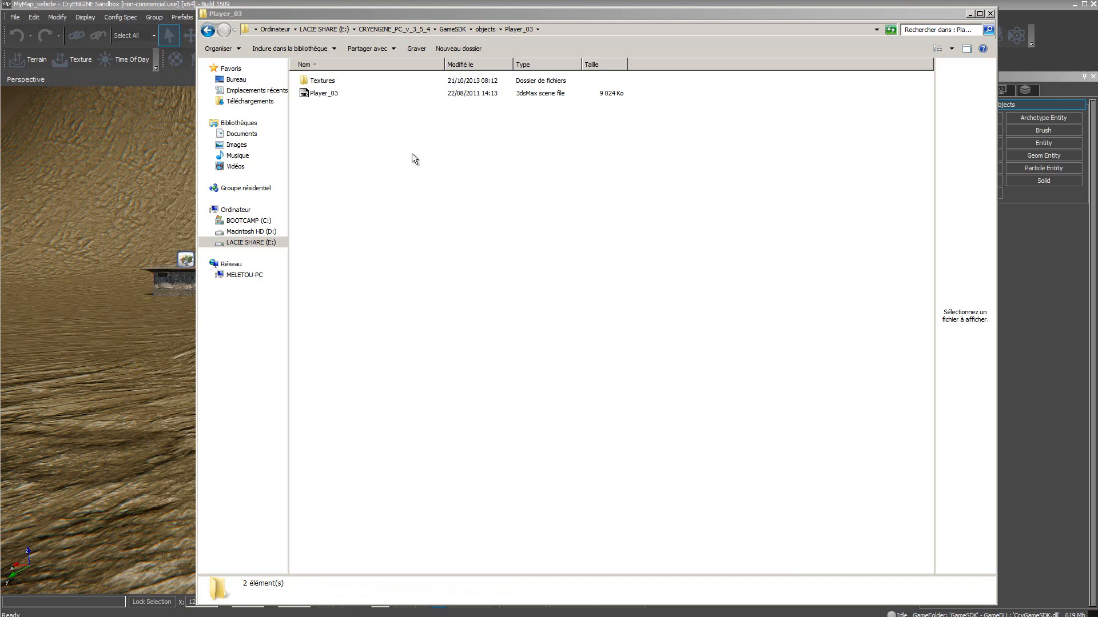
pyautogui.doubleClick(309, 85)
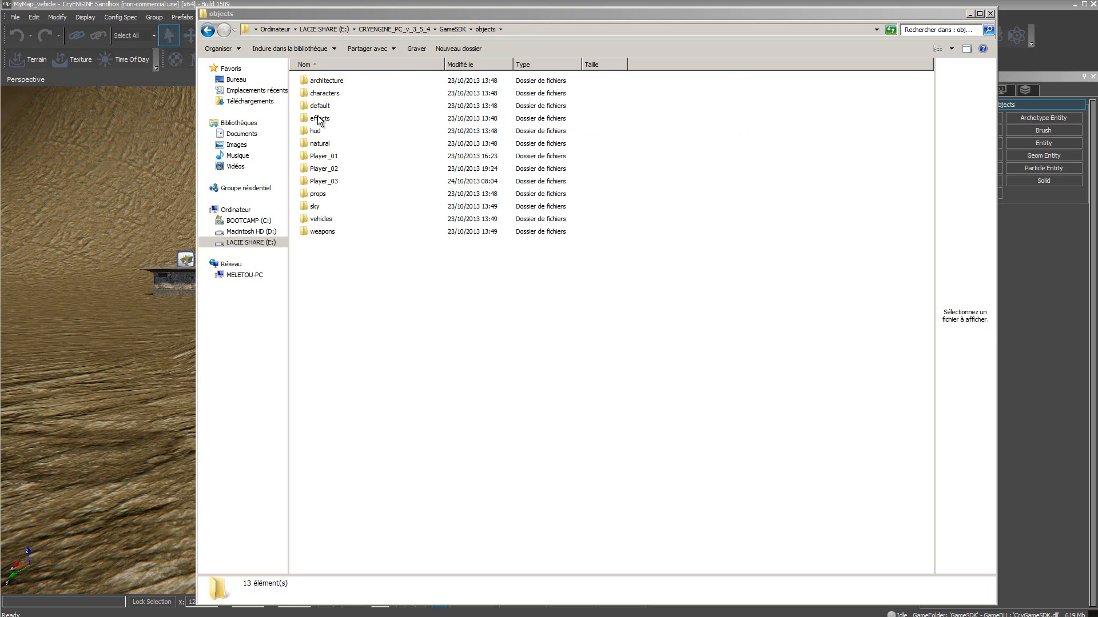
# - Copy all the DDS files from the characters\human\sdk_player\textures folder under GameSDK\objects
pyautogui.doubleClick(306, 95)
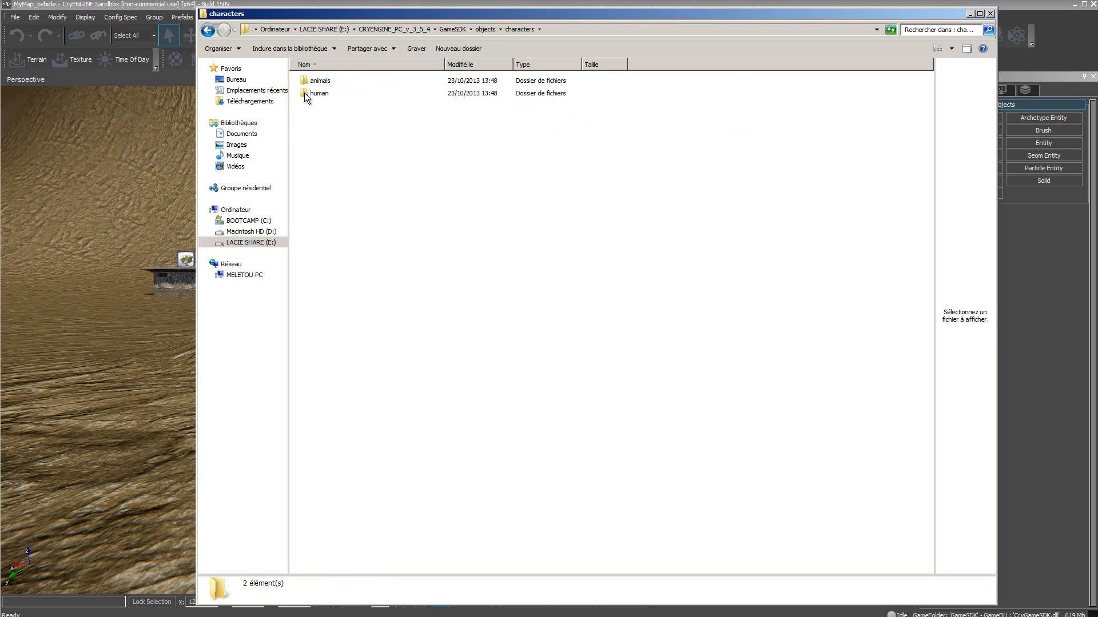
pyautogui.doubleClick(306, 95)
pyautogui.doubleClick(306, 95)
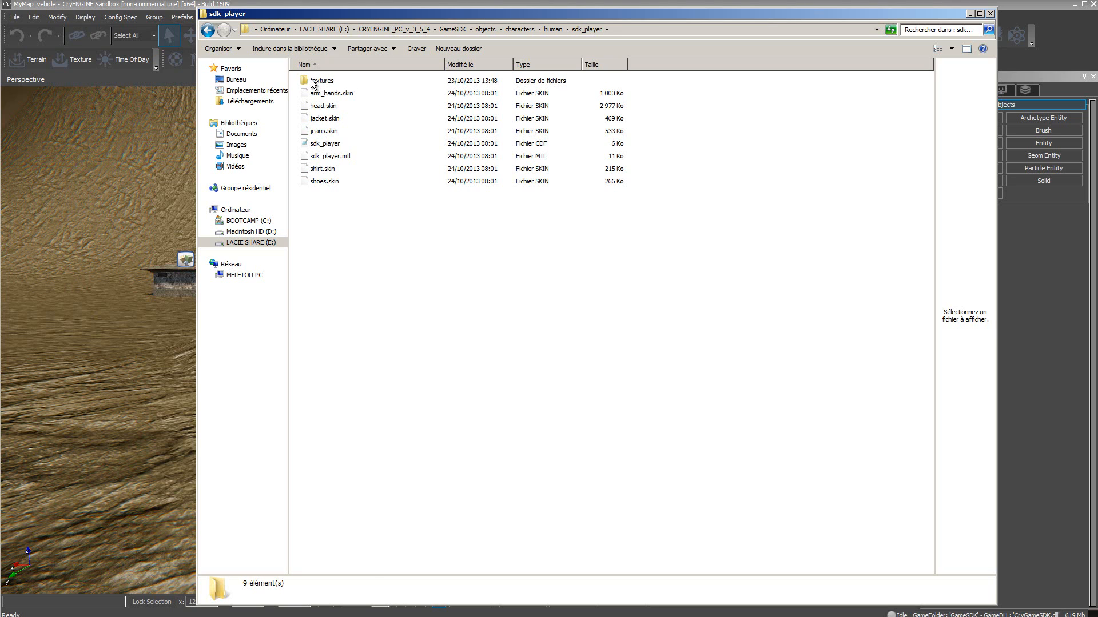
pyautogui.doubleClick(313, 82)
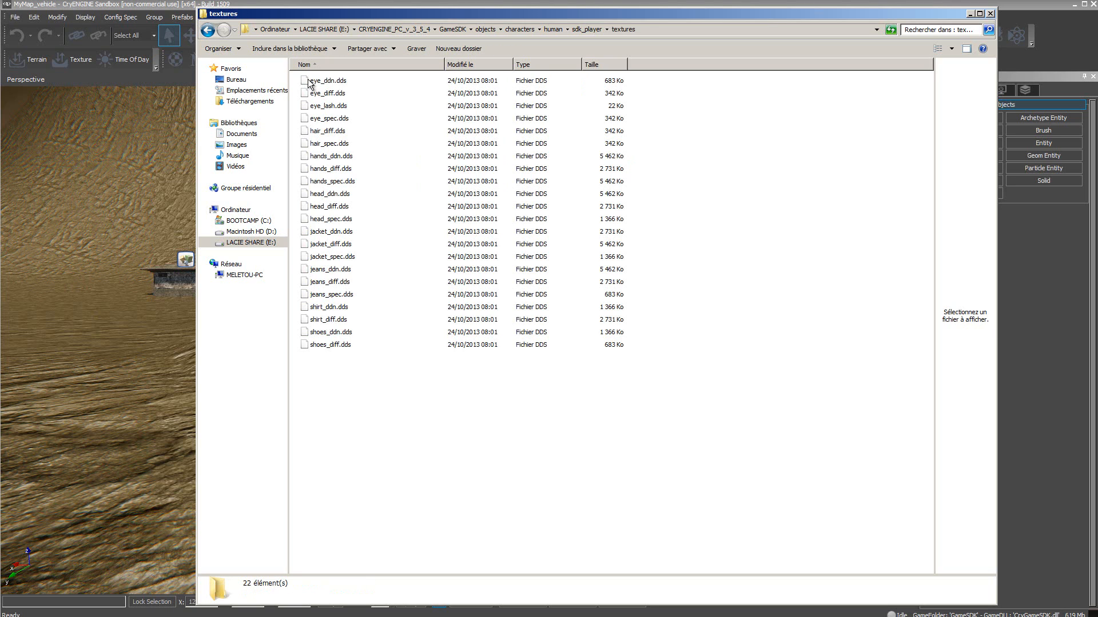
pyautogui.click(339, 84)
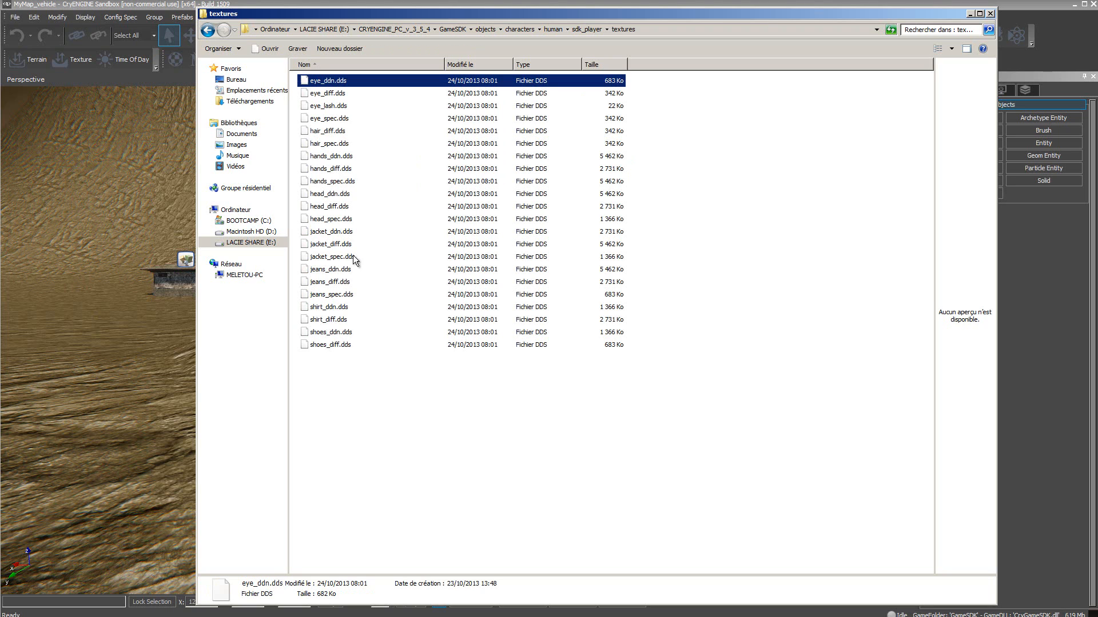
pyautogui.keyDown('shift'); pyautogui.click(334, 346); pyautogui.keyUp('shift')
pyautogui.rightClick(333, 346)
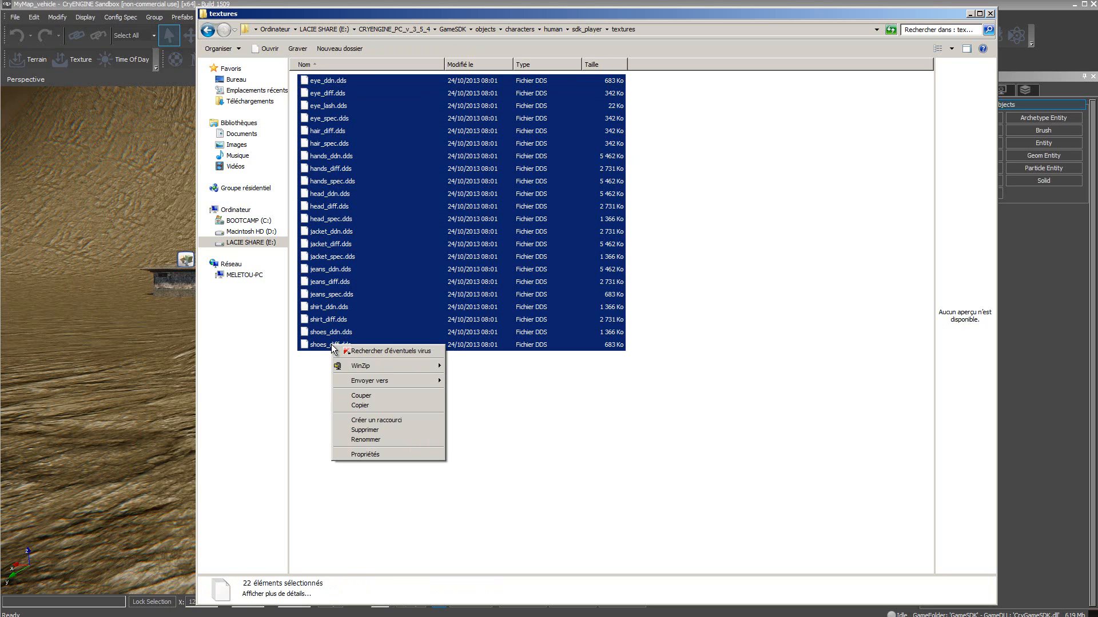
pyautogui.click(367, 406)
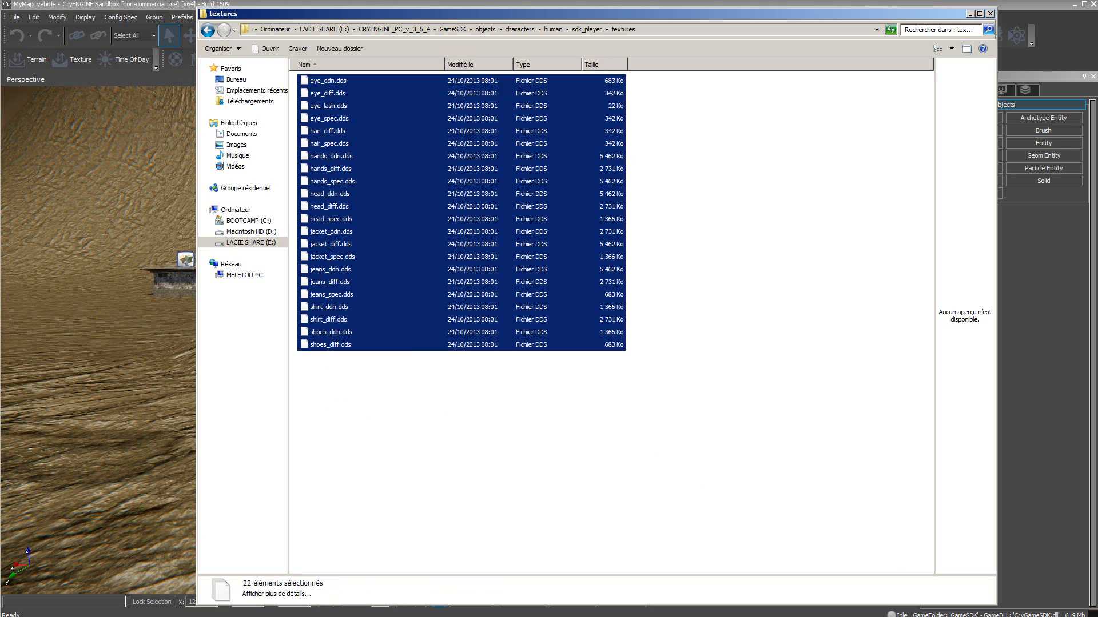
# - Paste the copied DDS files into GameSDK\objects\Player_03\Textures
pyautogui.hotkey('alt', 'Tab')
pyautogui.rightClick(566, 247)
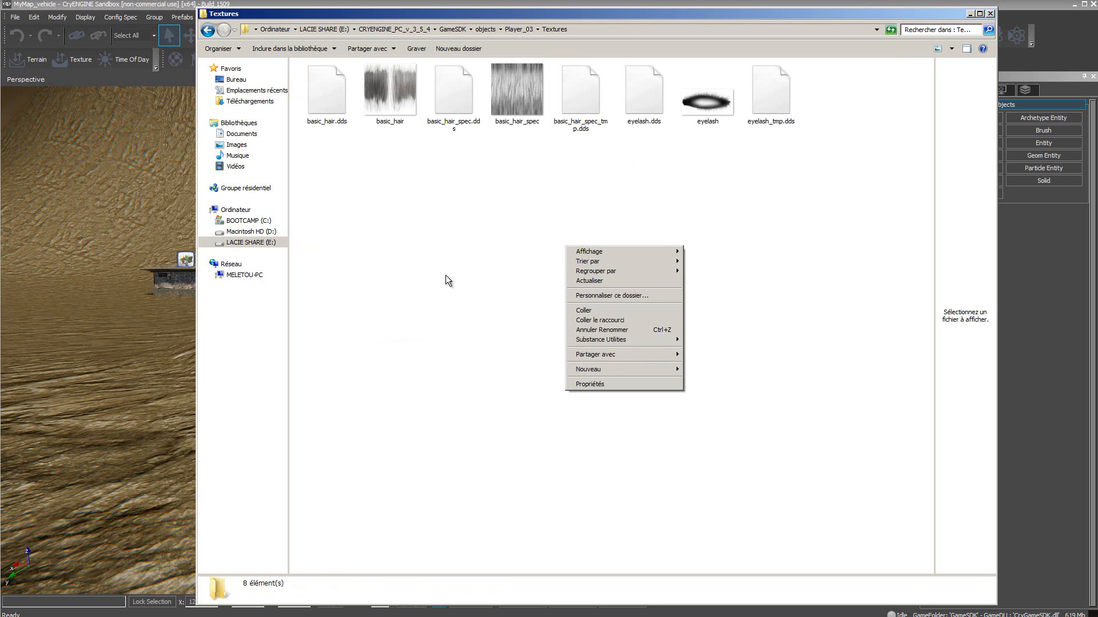
pyautogui.click(575, 310)
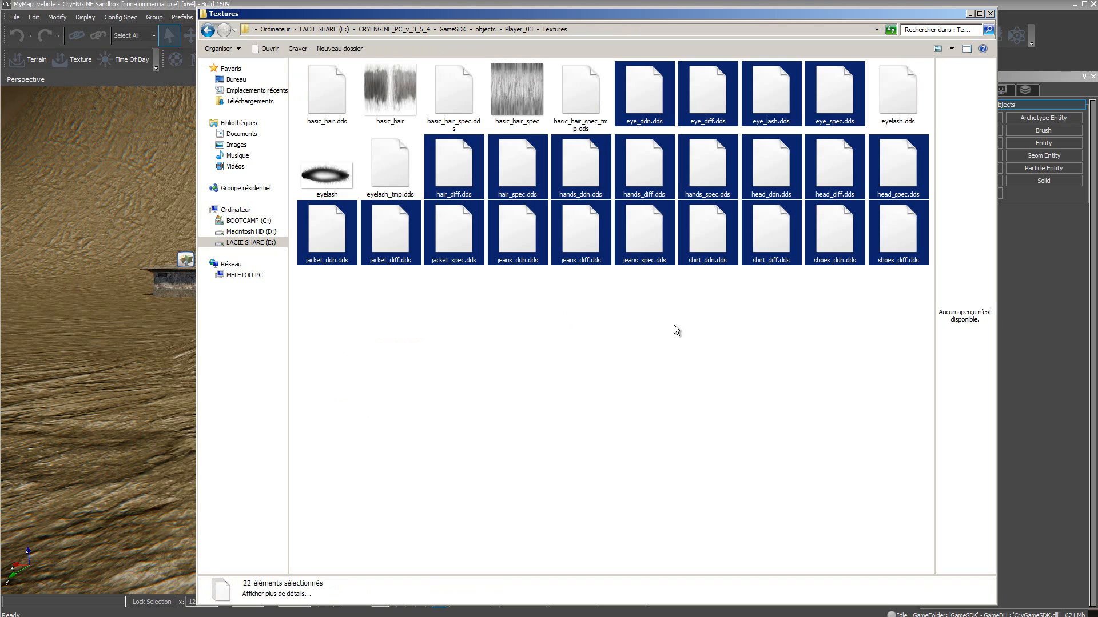
pyautogui.click(701, 385)
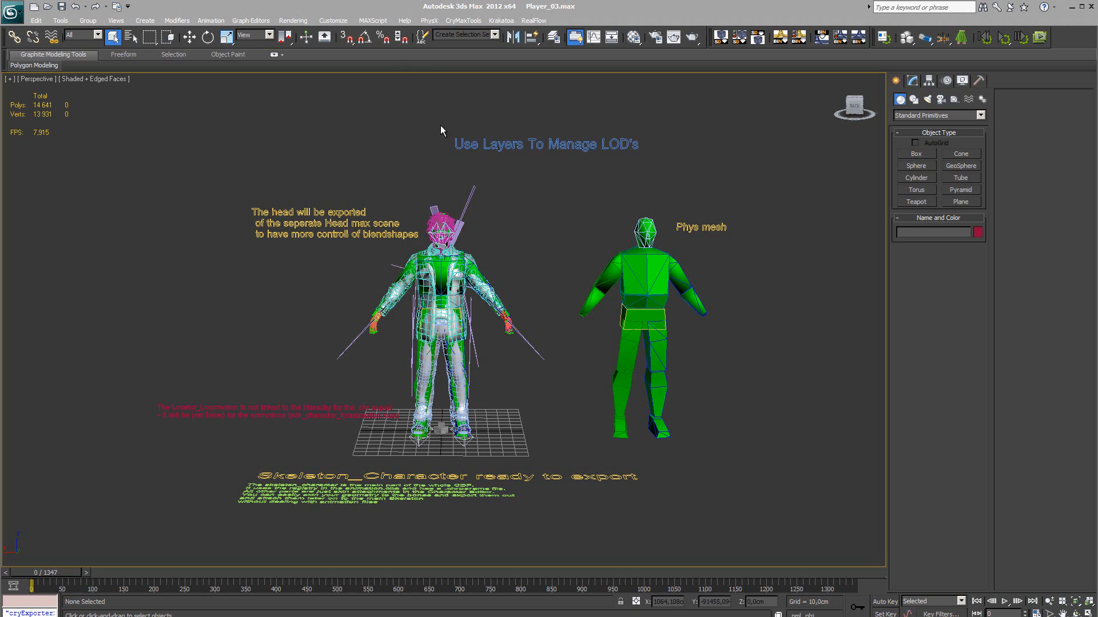
# - In the Player_03.max scene in 3ds Max, delete all the text annotations around the character and the phys mesh
pyautogui.moveTo(440, 126); pyautogui.dragTo(653, 161)
pyautogui.press('Delete')
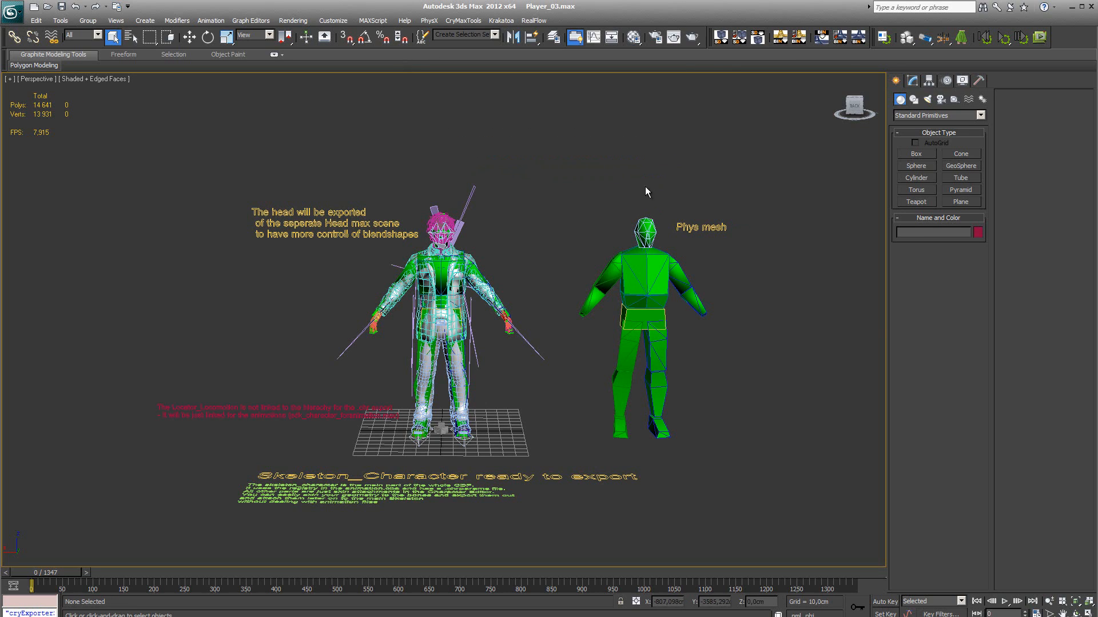
pyautogui.moveTo(665, 199); pyautogui.dragTo(744, 244)
pyautogui.press('Delete')
pyautogui.moveTo(242, 192); pyautogui.dragTo(418, 252)
pyautogui.press('Delete')
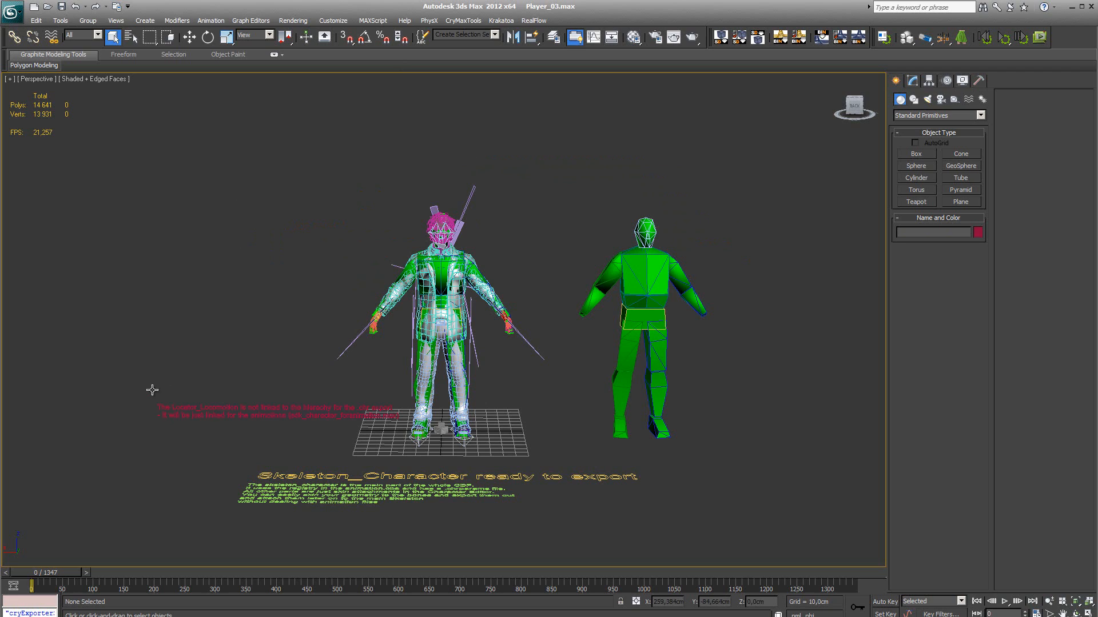
pyautogui.moveTo(148, 386); pyautogui.dragTo(278, 431)
pyautogui.press('Delete')
pyautogui.moveTo(308, 512); pyautogui.dragTo(444, 534)
pyautogui.press('Delete')
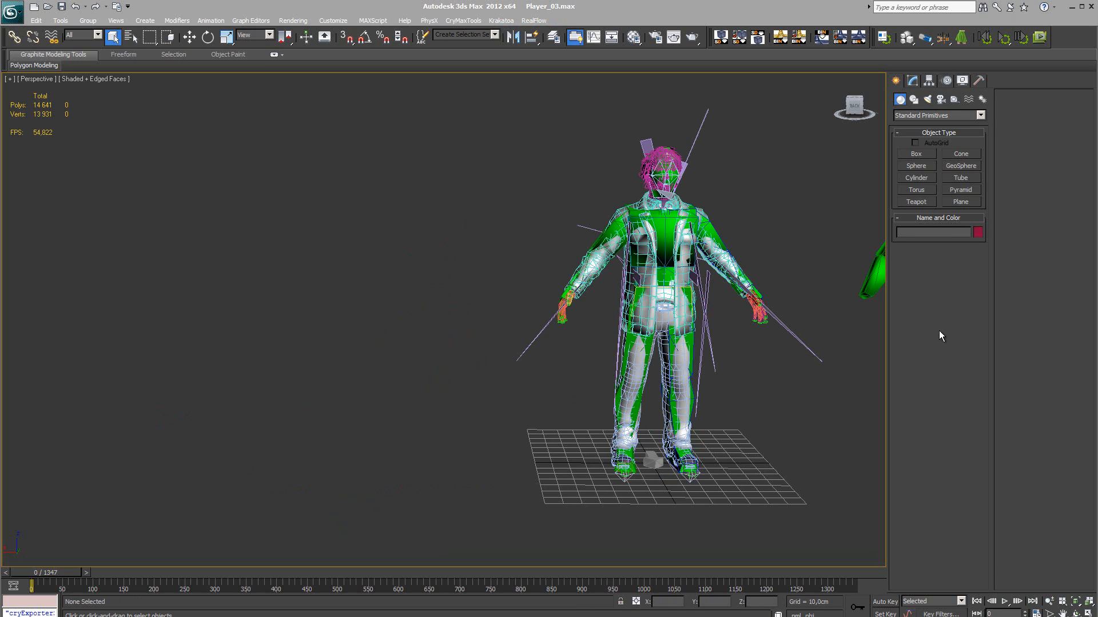
# - Open Schematic View and examine the Bip01 skeleton hierarchy and the scene nodes listed beside it
pyautogui.click(611, 37)
pyautogui.scroll(8, 256, 231)
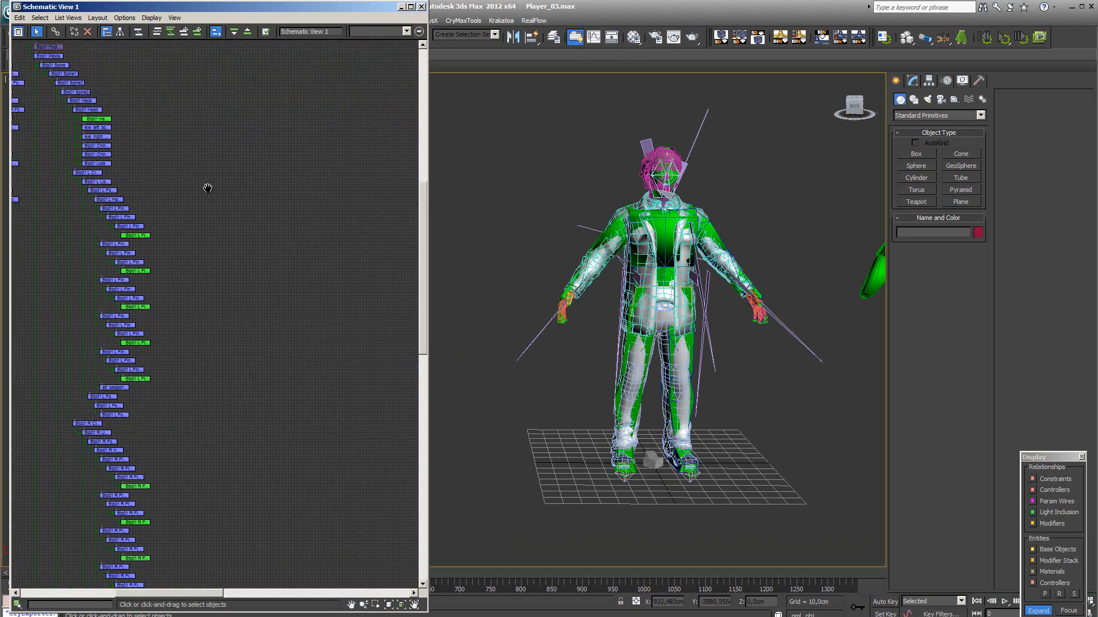
pyautogui.moveTo(208, 189); pyautogui.dragTo(311, 291, button='middle')
pyautogui.scroll(2, 311, 290)
pyautogui.scroll(2, 302, 267)
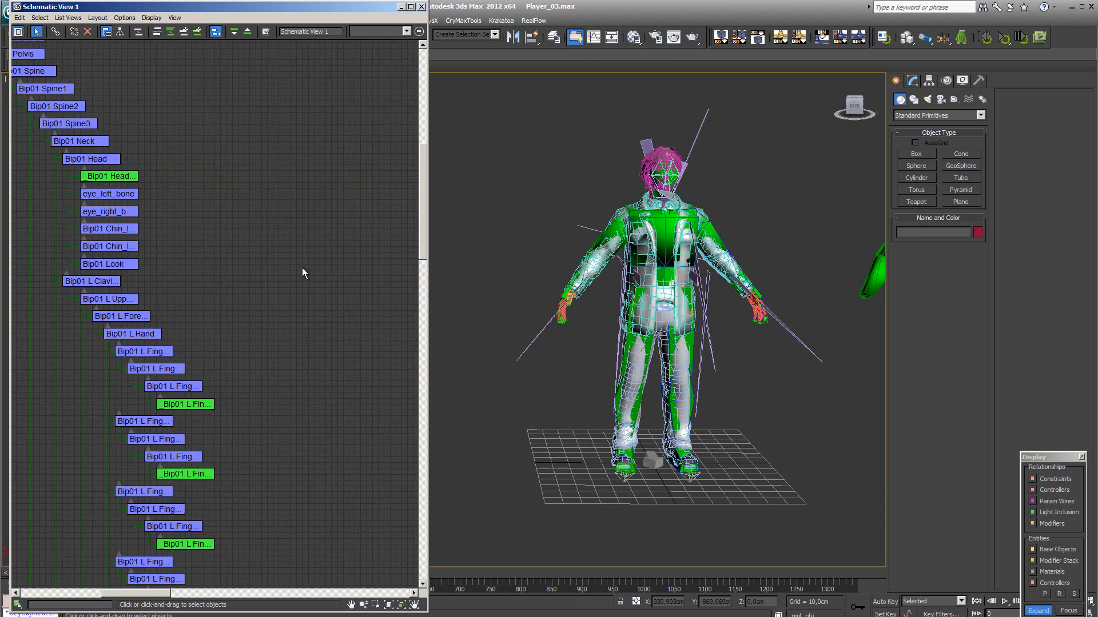
pyautogui.moveTo(210, 169); pyautogui.dragTo(381, 296, button='middle')
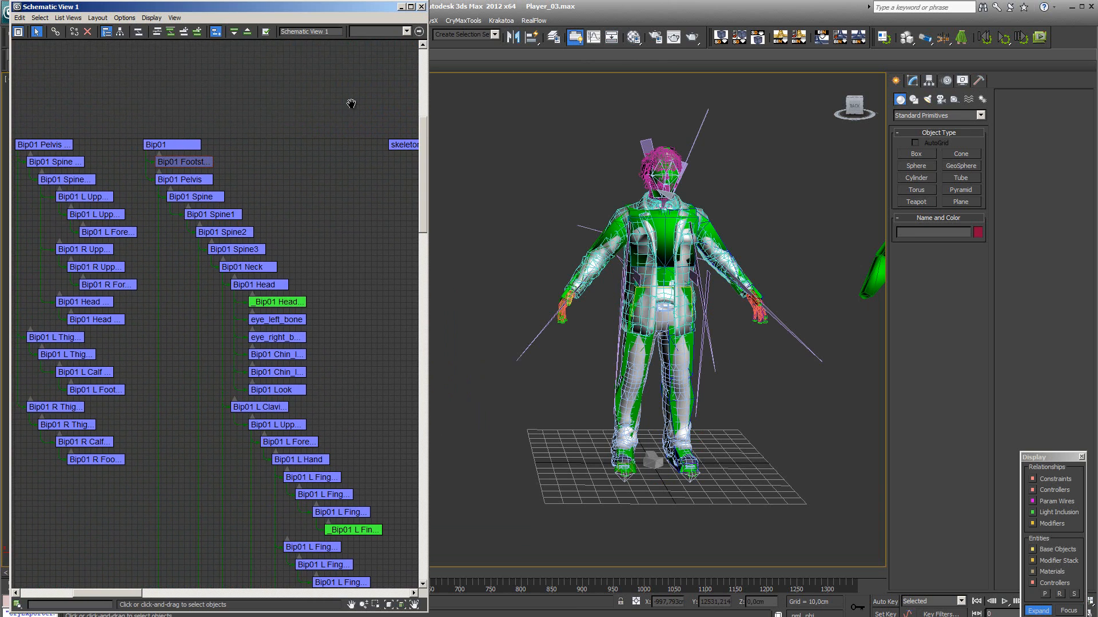
pyautogui.moveTo(345, 103); pyautogui.dragTo(50, 104, button='middle')
pyautogui.scroll(1, 306, 75)
pyautogui.moveTo(307, 71); pyautogui.dragTo(130, 79, button='middle')
pyautogui.moveTo(343, 105); pyautogui.dragTo(140, 110, button='middle')
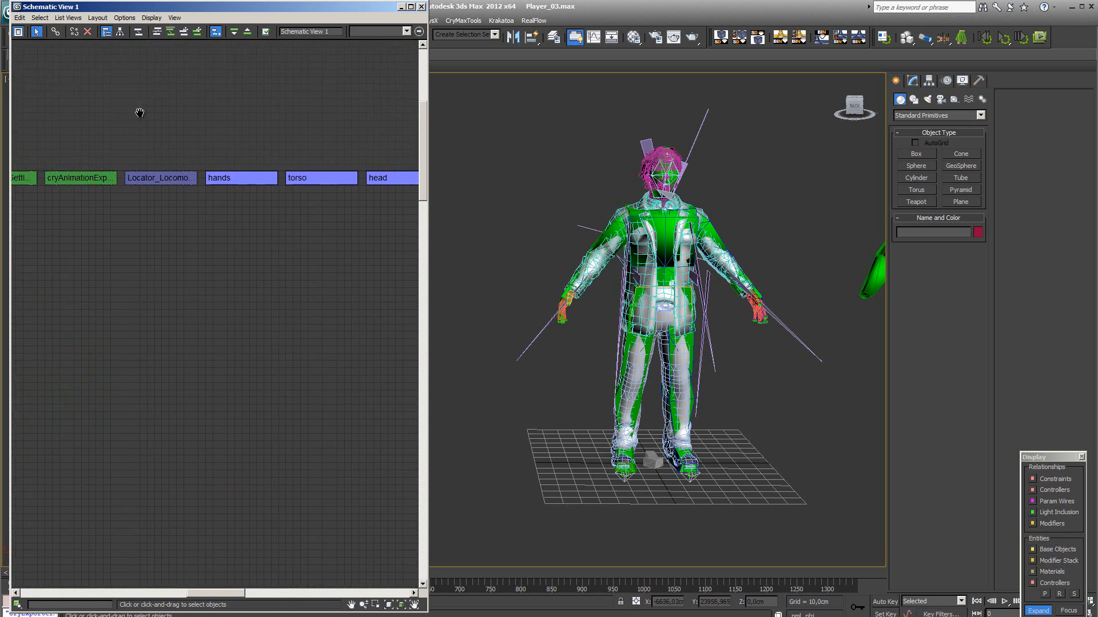
# - Delete the shoes_LOD1, shoes_LOD2, torso_LOD1 and torso_LOD2 nodes in Schematic View
pyautogui.moveTo(322, 115); pyautogui.dragTo(41, 102, button='middle')
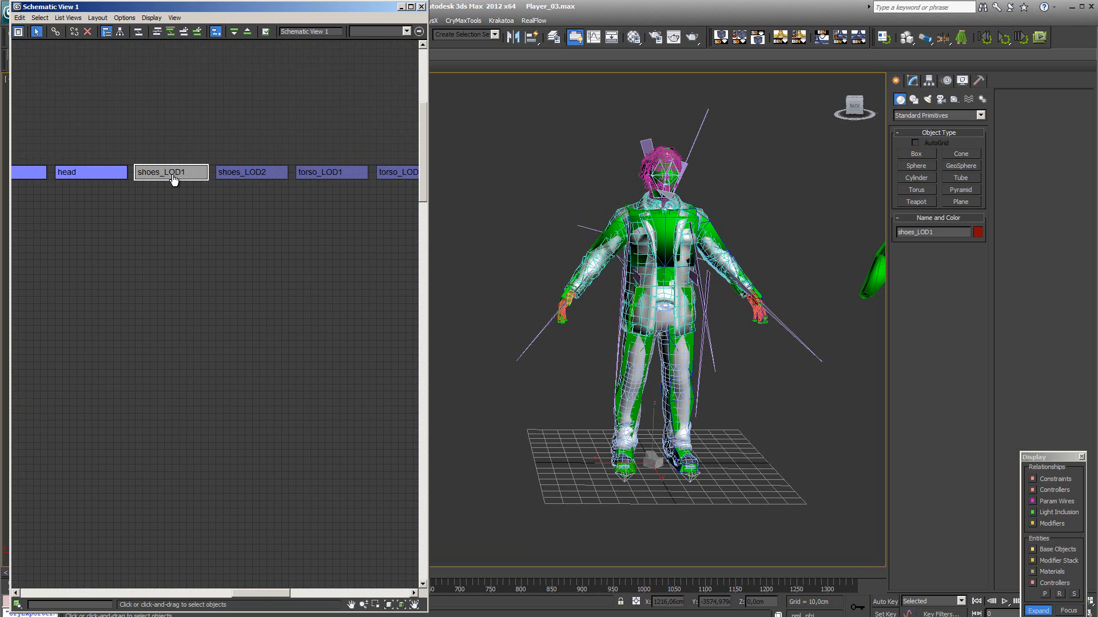
pyautogui.press('Delete')
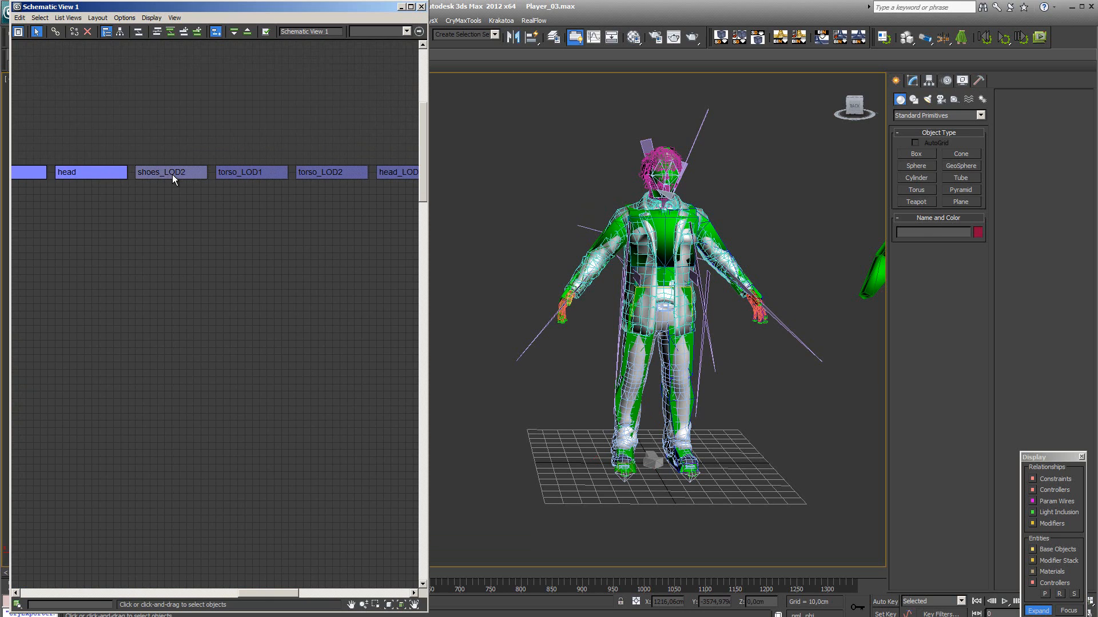
pyautogui.click(172, 175)
pyautogui.press('Delete')
pyautogui.click(172, 175)
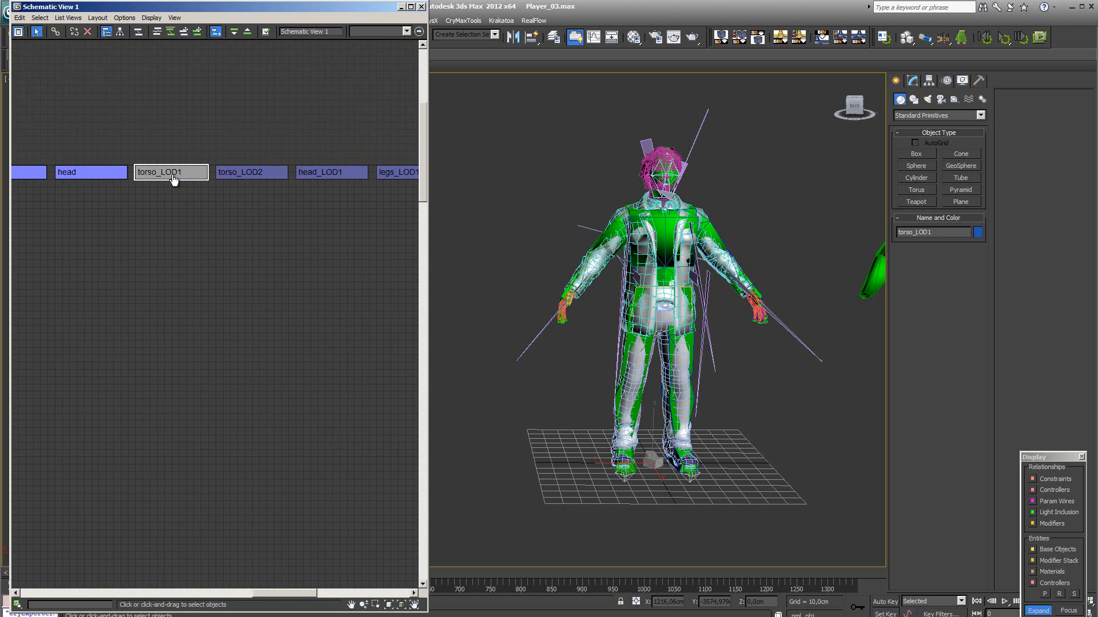
pyautogui.press('Delete')
pyautogui.click(173, 175)
pyautogui.press('Delete')
# - Delete the remaining LOD nodes head_LOD1, legs_LOD1, legs_LOD2 and hands_LOD1 in Schematic View
pyautogui.click(173, 175)
pyautogui.press('Delete')
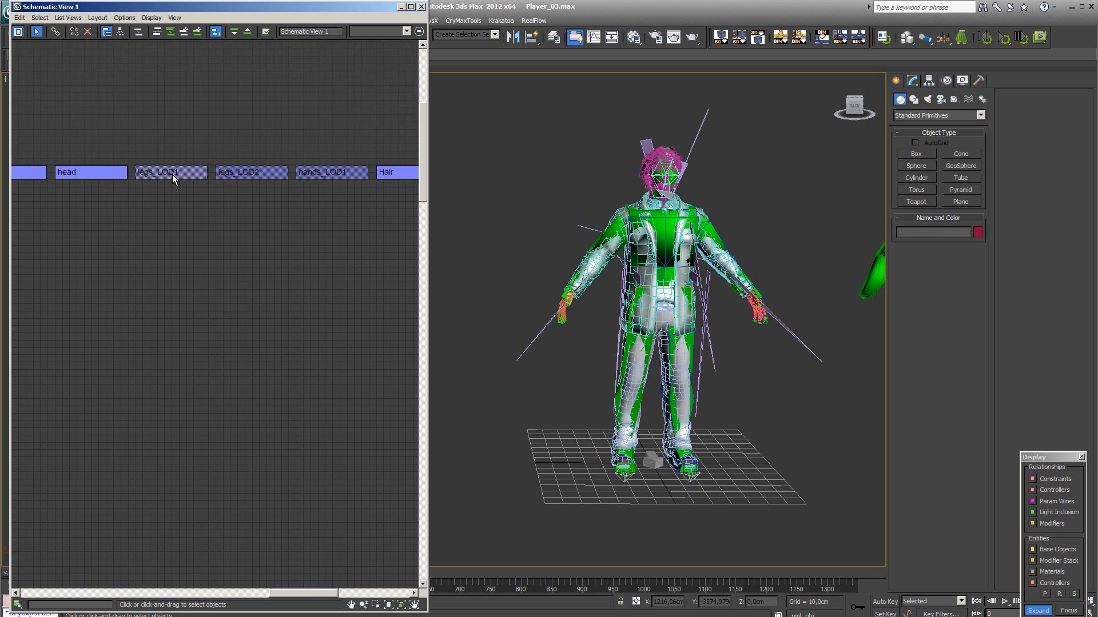
pyautogui.click(173, 175)
pyautogui.press('Delete')
pyautogui.click(173, 175)
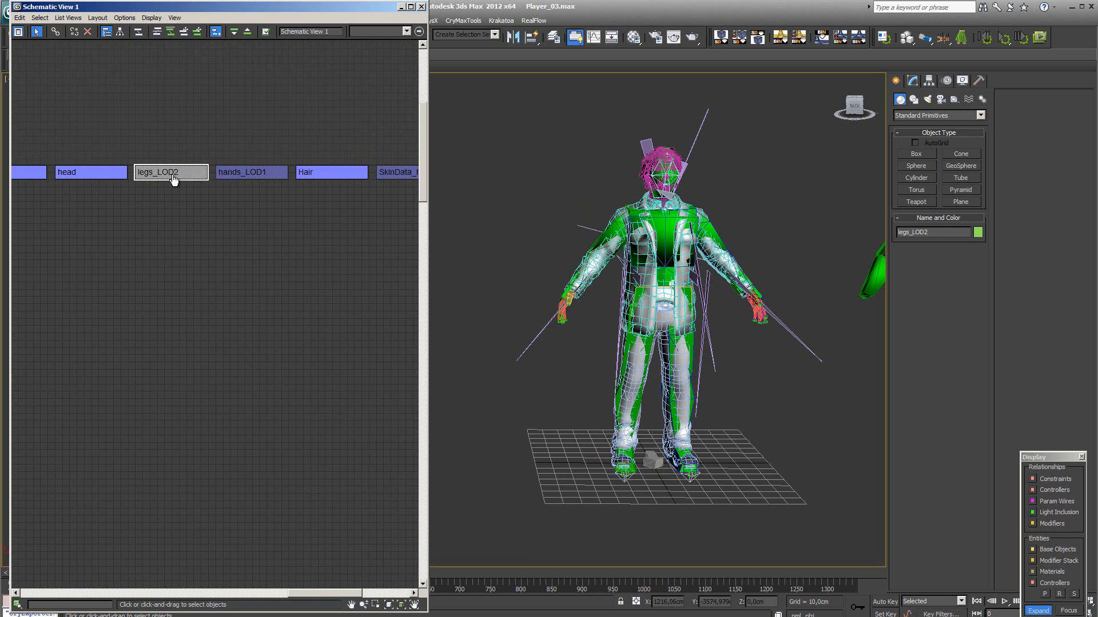
pyautogui.press('Delete')
pyautogui.click(173, 175)
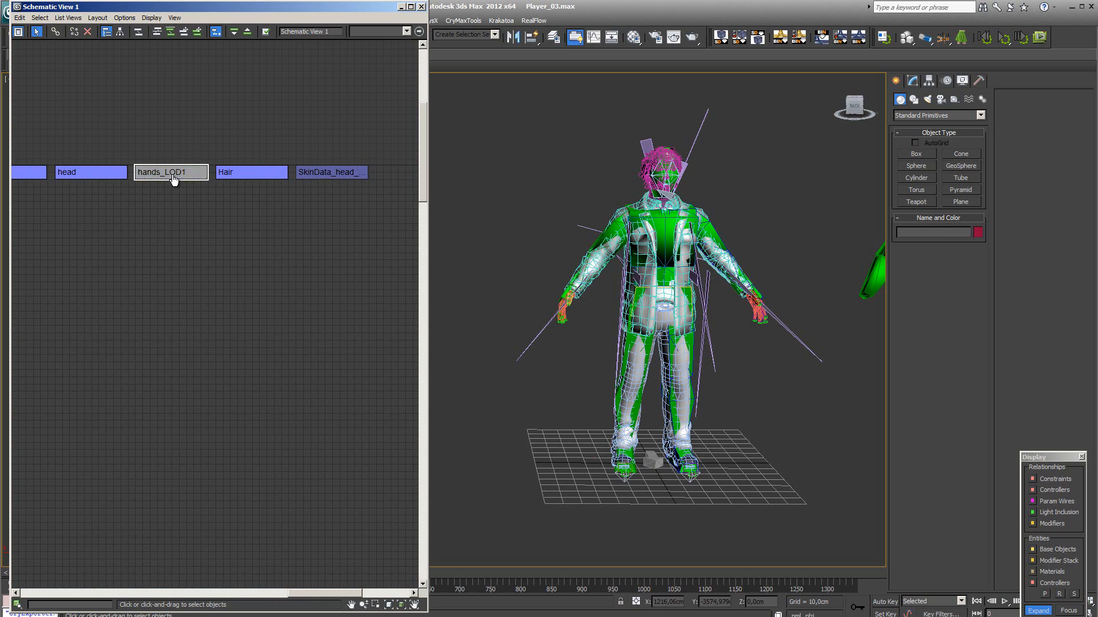
pyautogui.press('Delete')
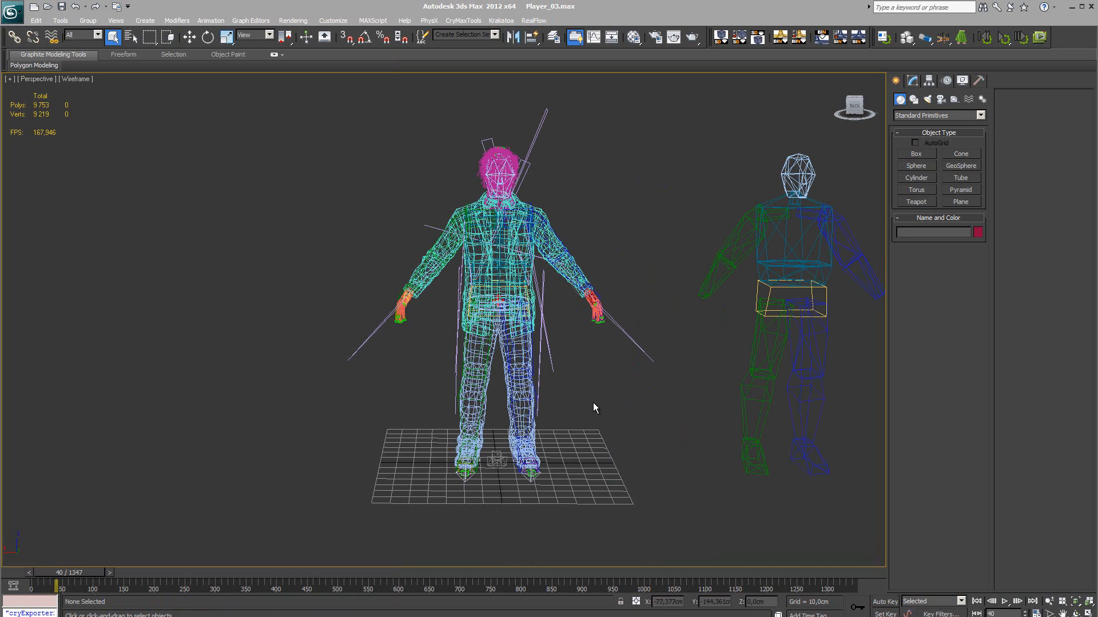
# - Check the name of each character mesh in the viewport by selecting the legs, torso, hands, hair, head and shoes in turn
pyautogui.click(520, 346)
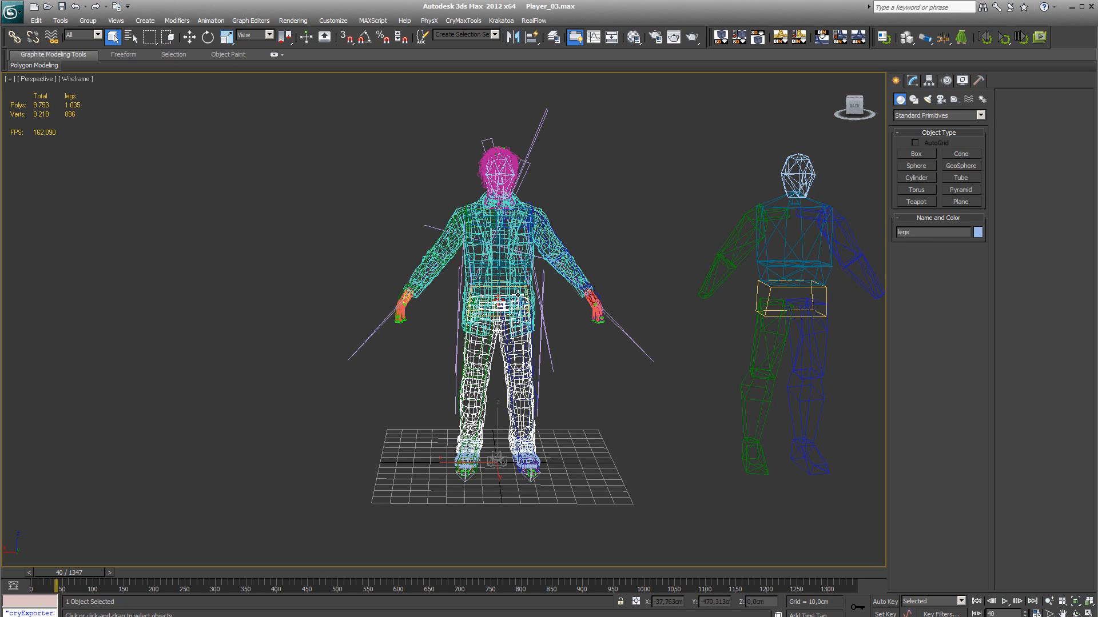
pyautogui.click(470, 247)
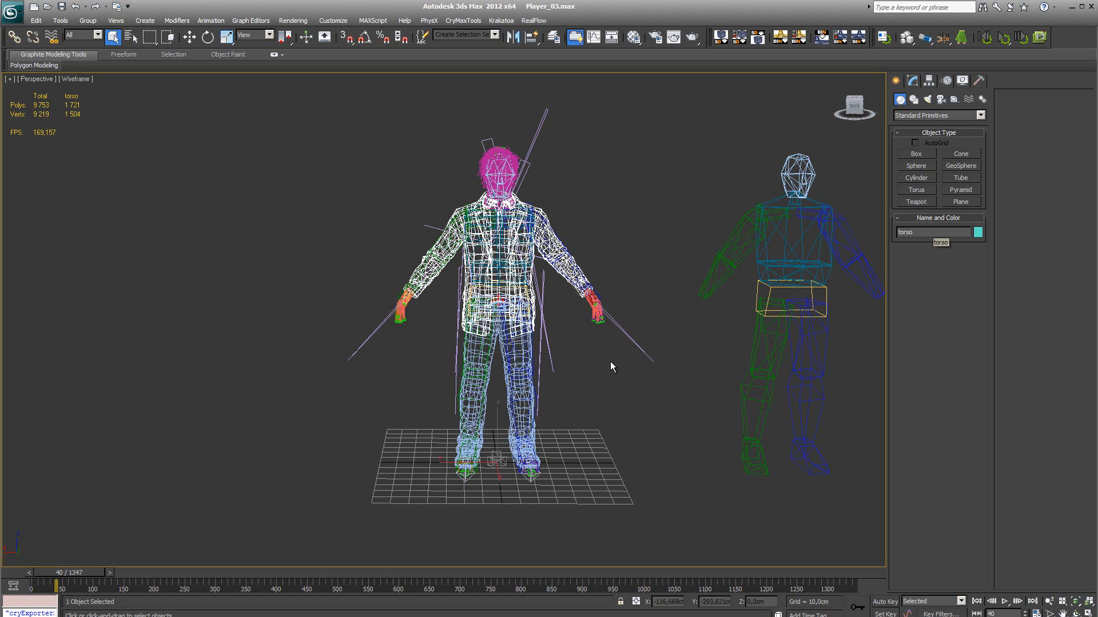
pyautogui.click(398, 305)
pyautogui.click(398, 306)
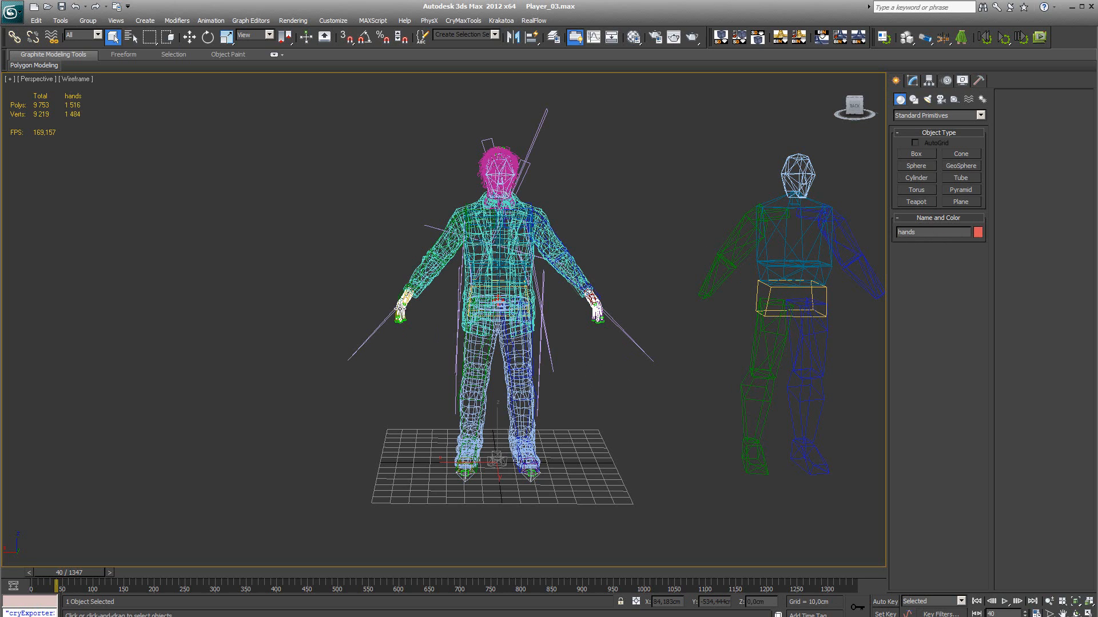
pyautogui.click(539, 462)
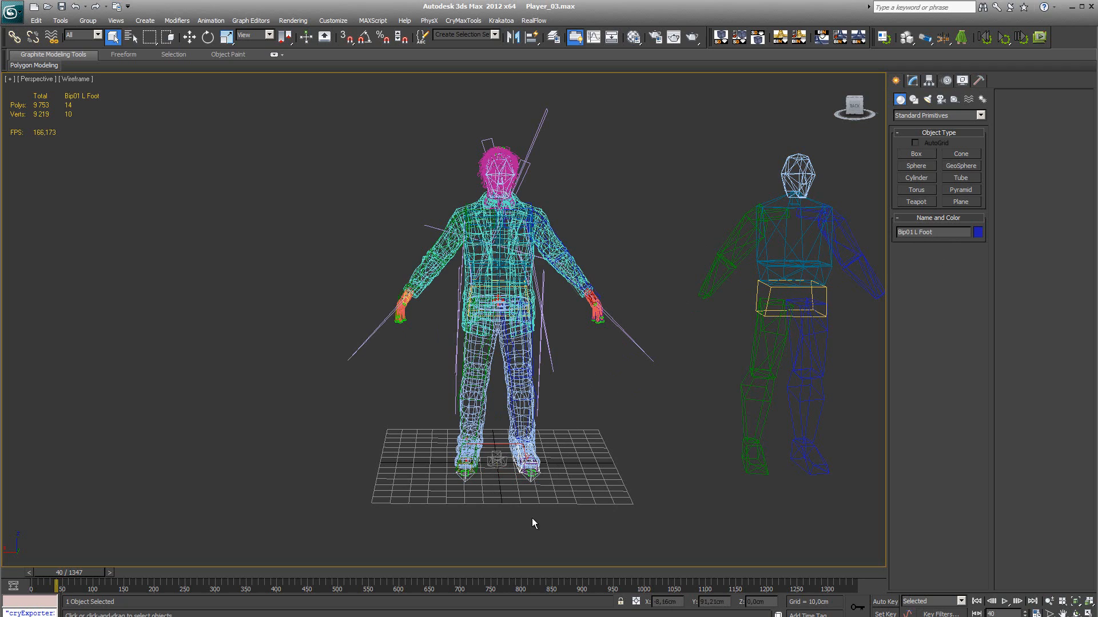
pyautogui.click(486, 163)
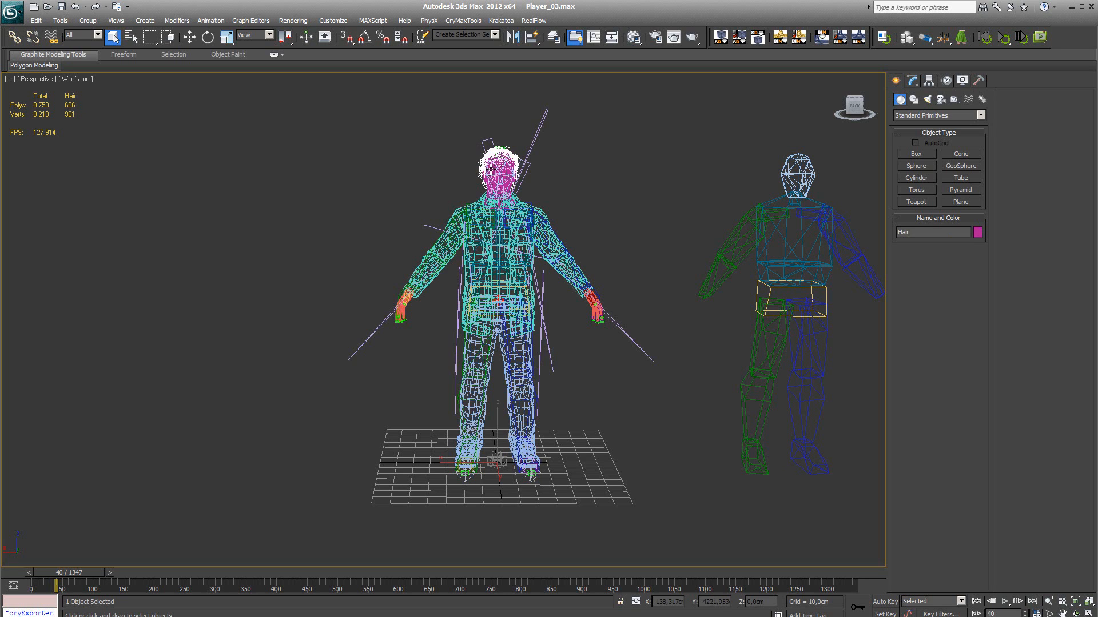
pyautogui.click(489, 169)
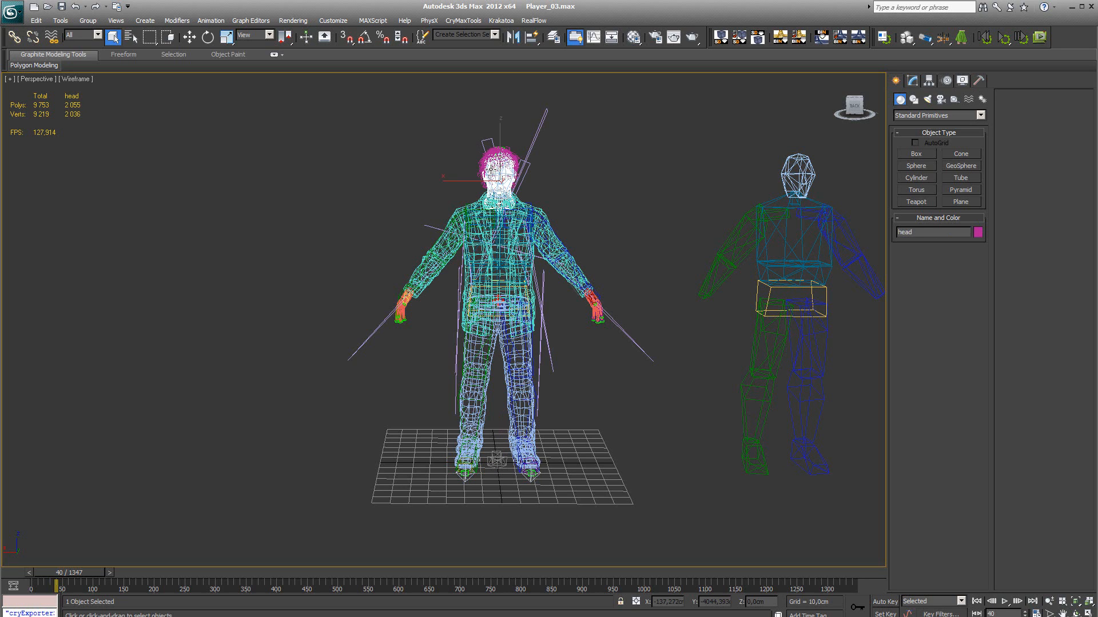
pyautogui.moveTo(306, 392); pyautogui.dragTo(290, 253, button='middle')
pyautogui.scroll(5, 289, 254)
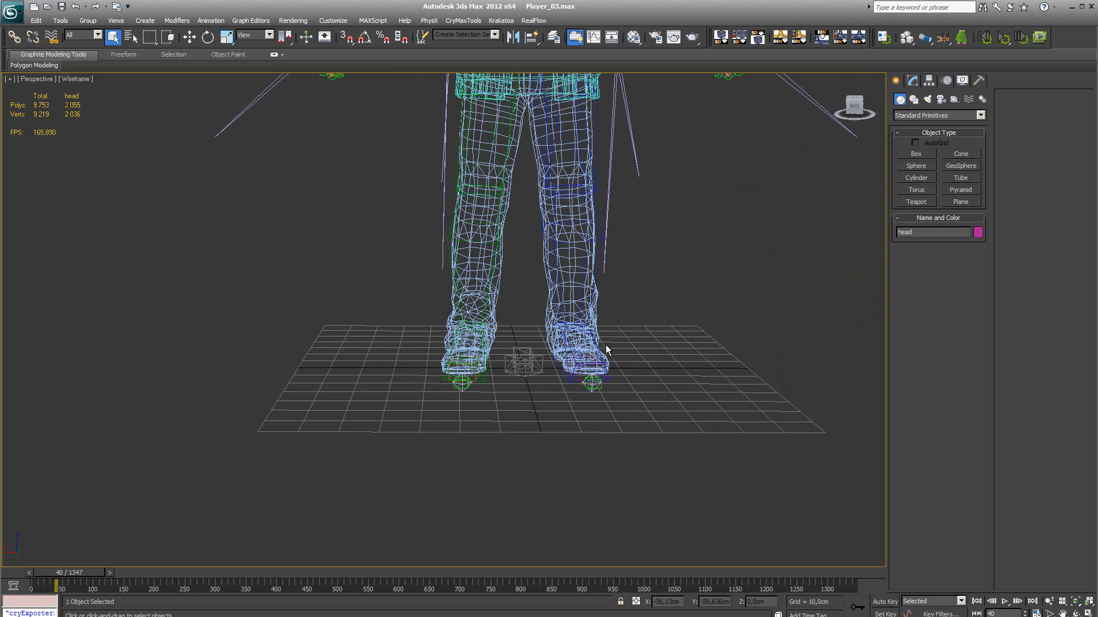
pyautogui.click(591, 371)
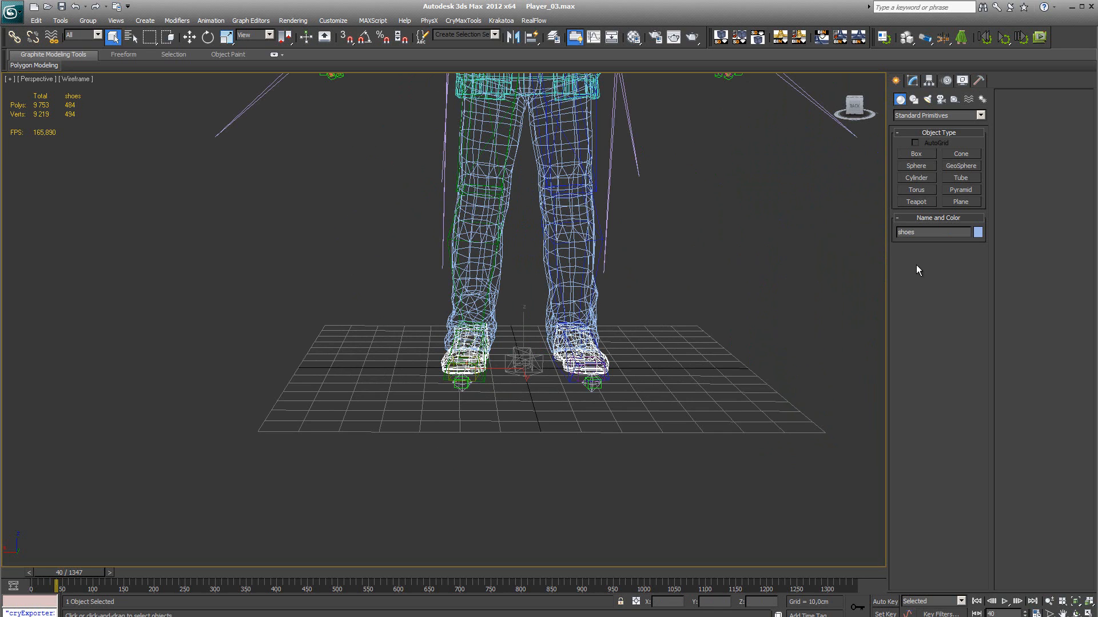
# - Check the legs, shoes and torso nodes in Schematic View by selecting each one in turn
pyautogui.moveTo(702, 232); pyautogui.dragTo(676, 466, button='middle')
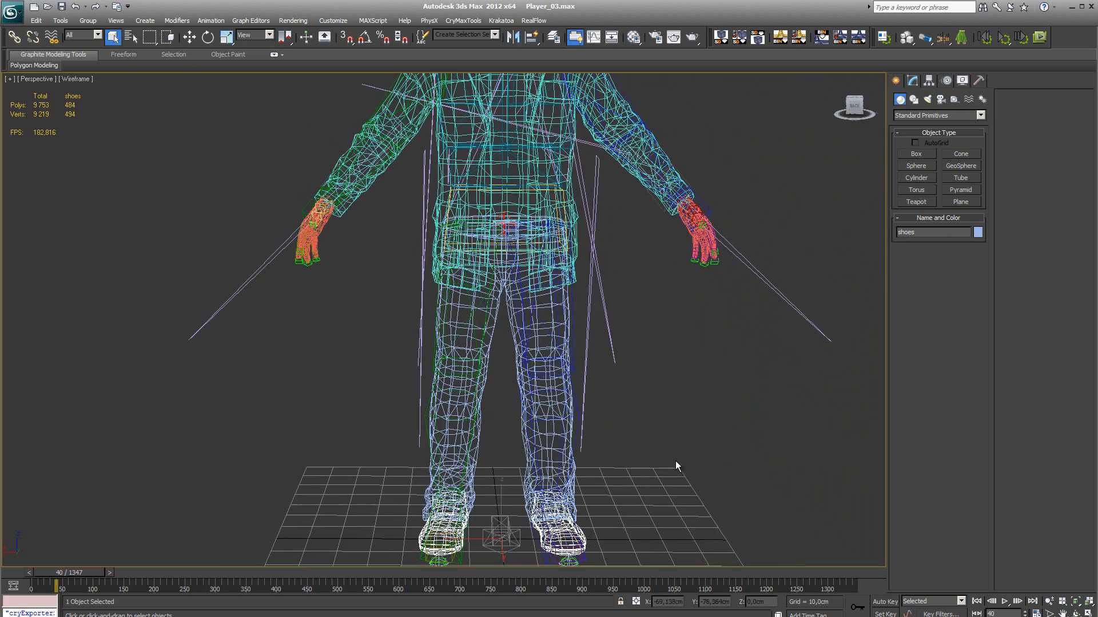
pyautogui.moveTo(742, 128); pyautogui.dragTo(745, 230, button='middle')
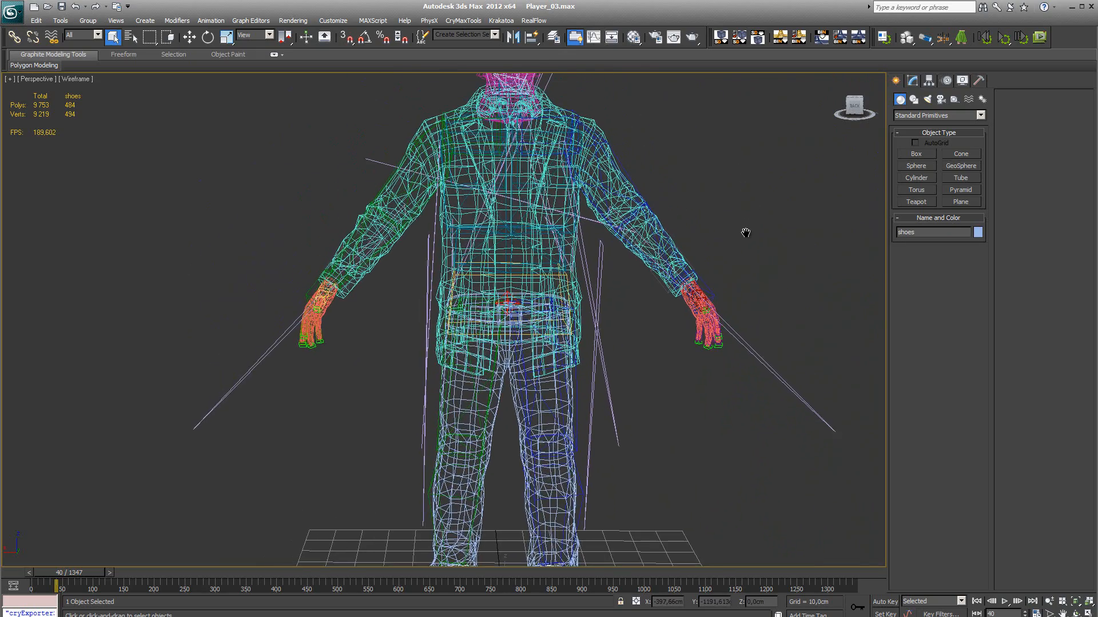
pyautogui.scroll(-3, 744, 223)
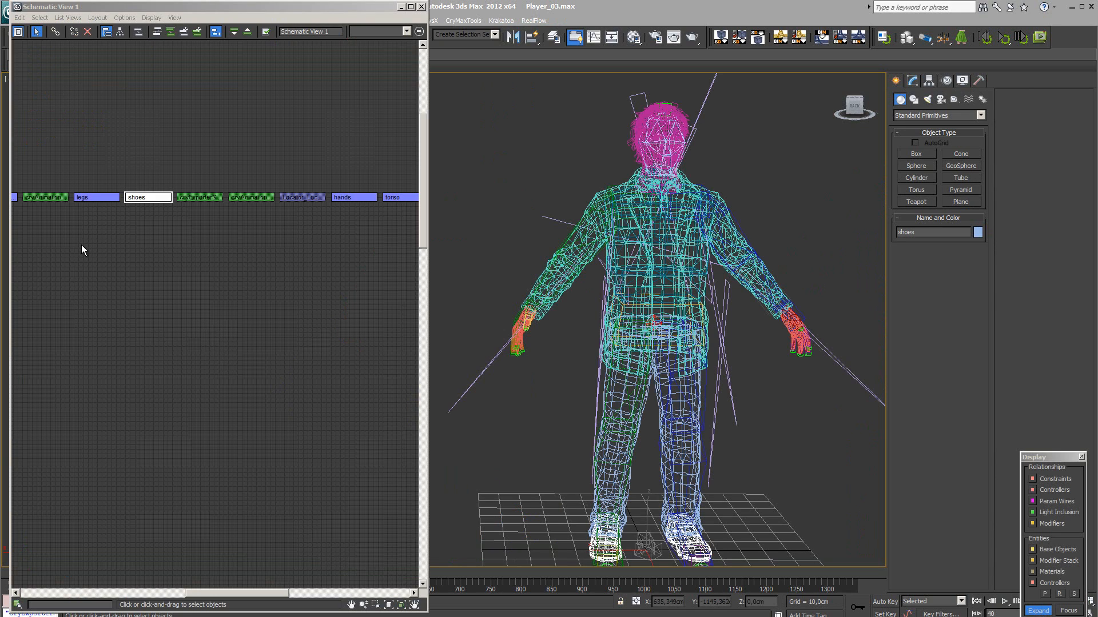
pyautogui.click(99, 198)
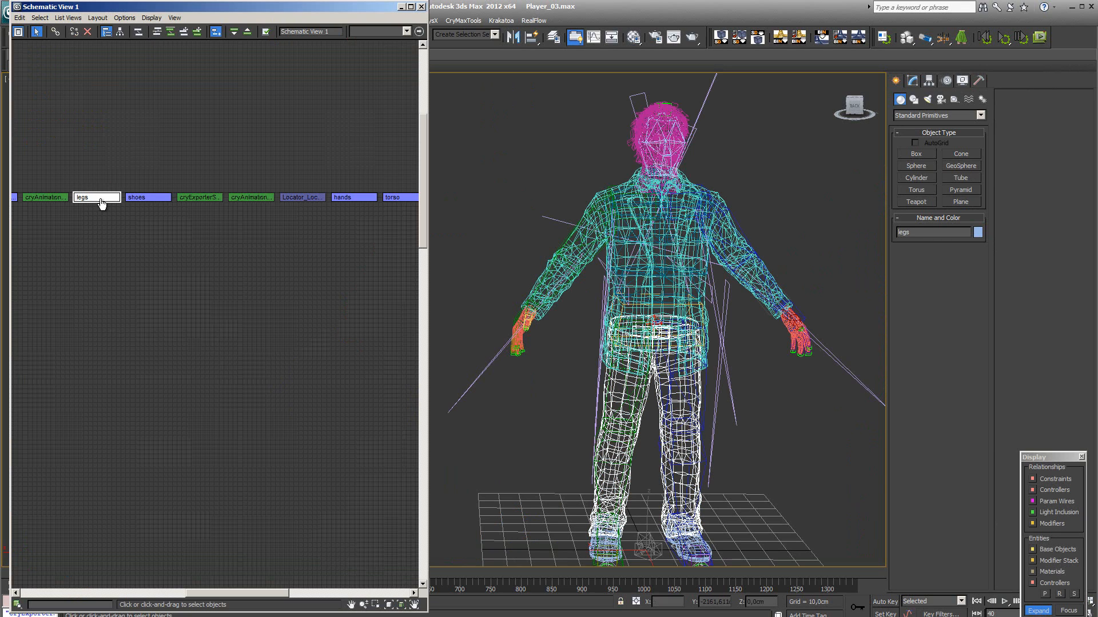
pyautogui.click(135, 198)
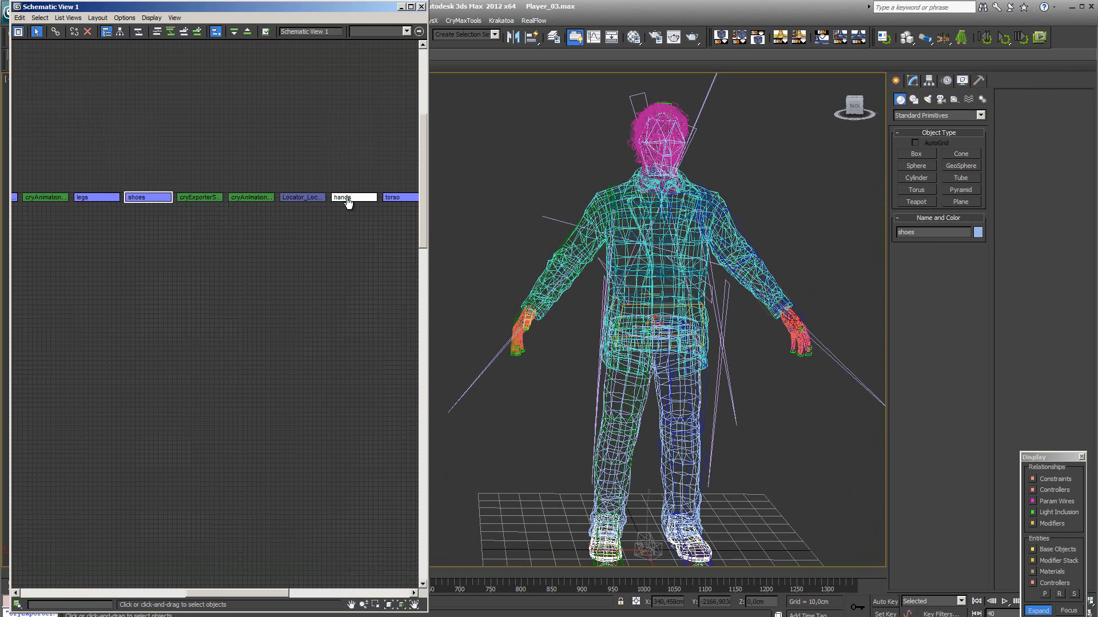
pyautogui.click(398, 198)
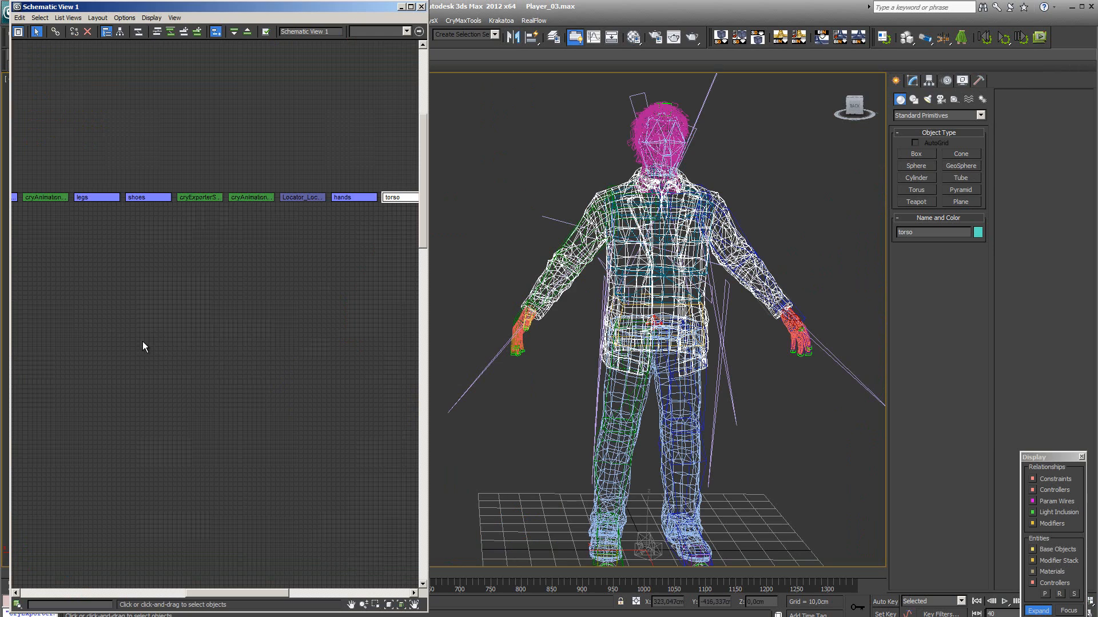
# - Select the legs, shoes, hands, torso, head and Hair nodes together in Schematic View and hide these meshes
pyautogui.click(98, 199)
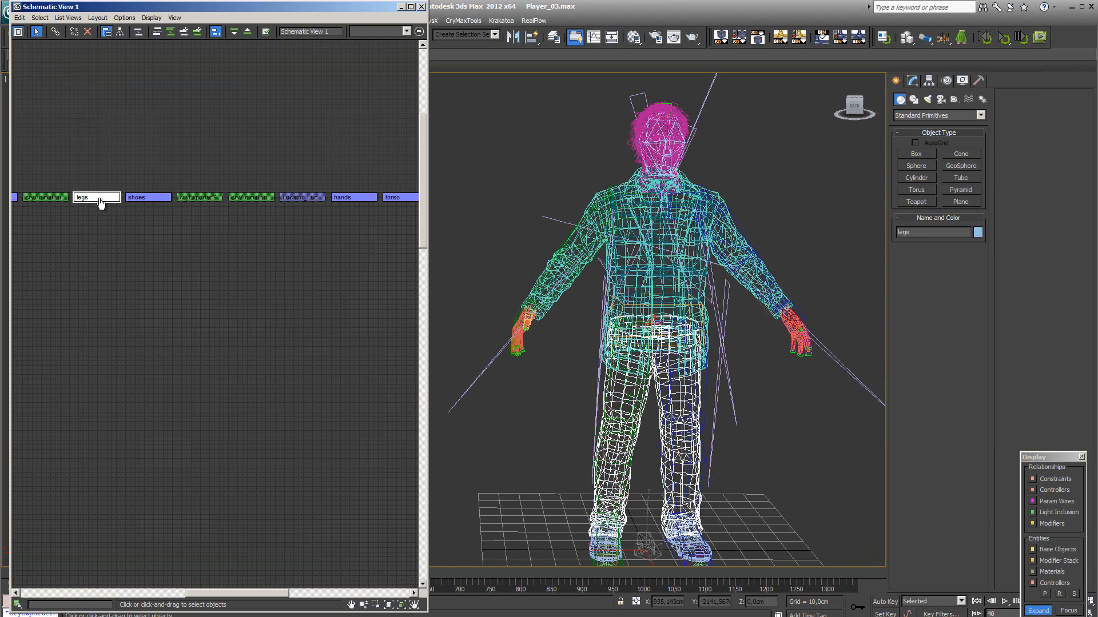
pyautogui.keyDown('ctrl'); pyautogui.click(152, 200); pyautogui.keyUp('ctrl')
pyautogui.keyDown('ctrl'); pyautogui.click(358, 199); pyautogui.keyUp('ctrl')
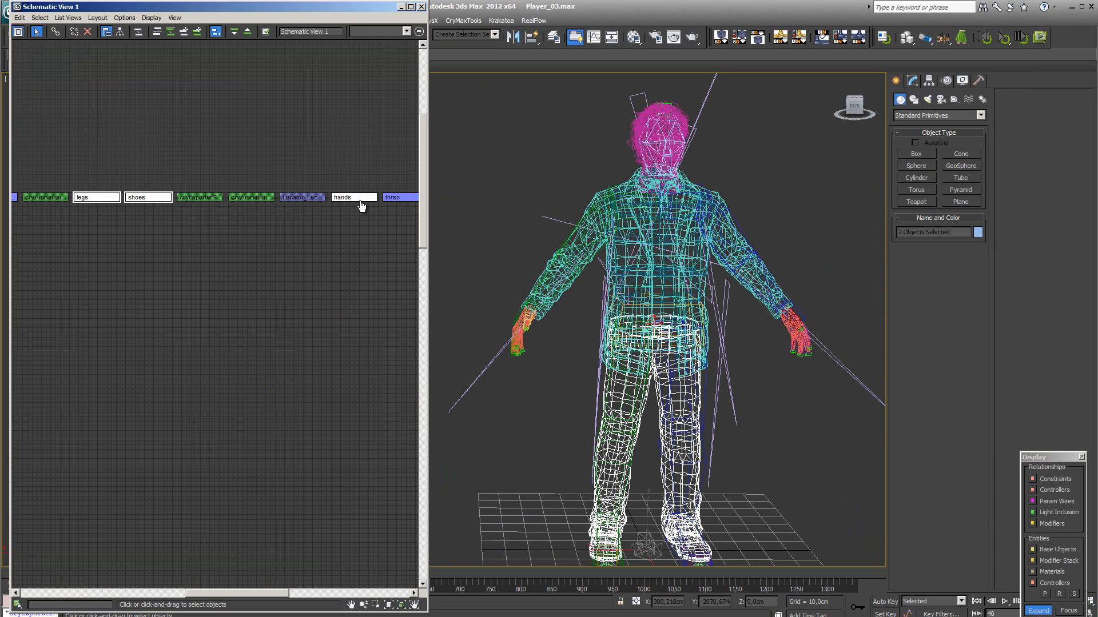
pyautogui.keyDown('ctrl'); pyautogui.click(399, 197); pyautogui.keyUp('ctrl')
pyautogui.moveTo(347, 299); pyautogui.dragTo(151, 314, button='middle')
pyautogui.keyDown('ctrl'); pyautogui.click(257, 212); pyautogui.keyUp('ctrl')
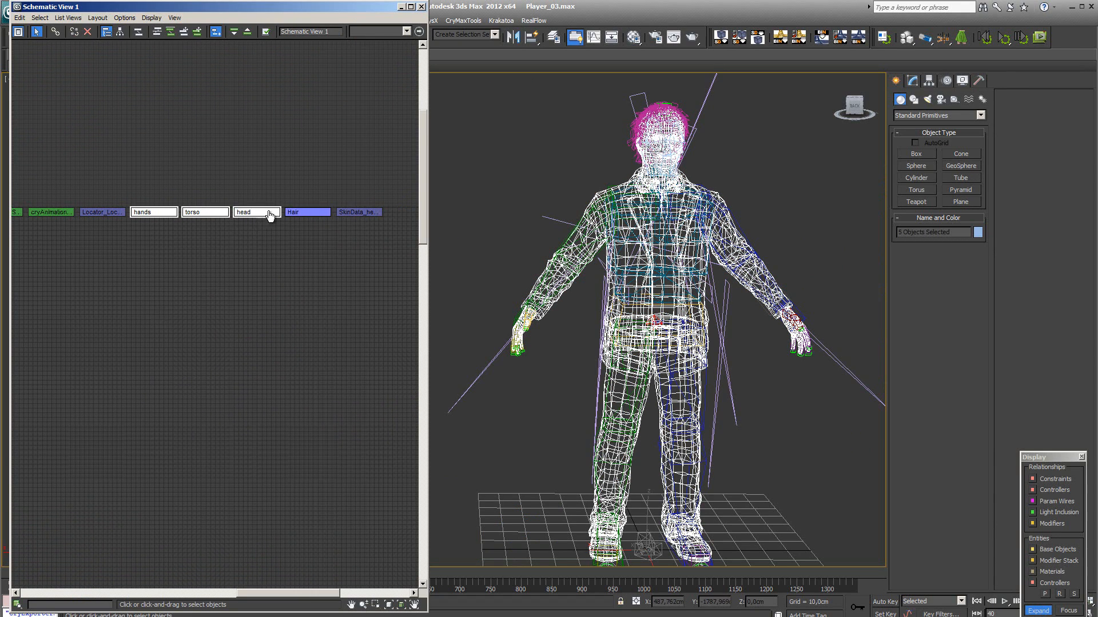
pyautogui.keyDown('ctrl'); pyautogui.click(307, 213); pyautogui.keyUp('ctrl')
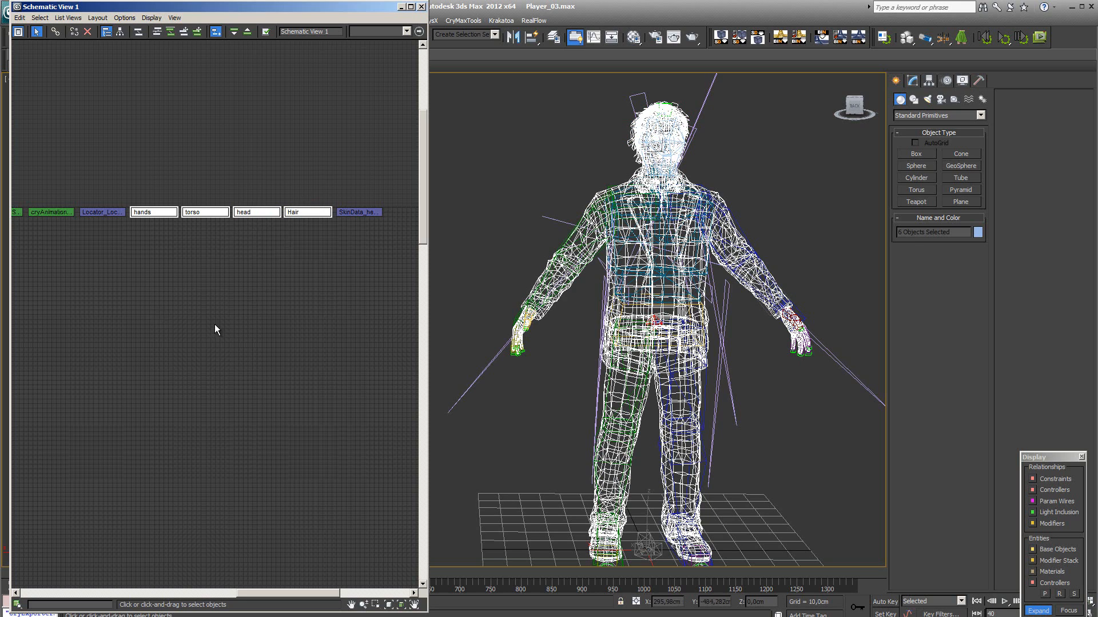
pyautogui.click(966, 82)
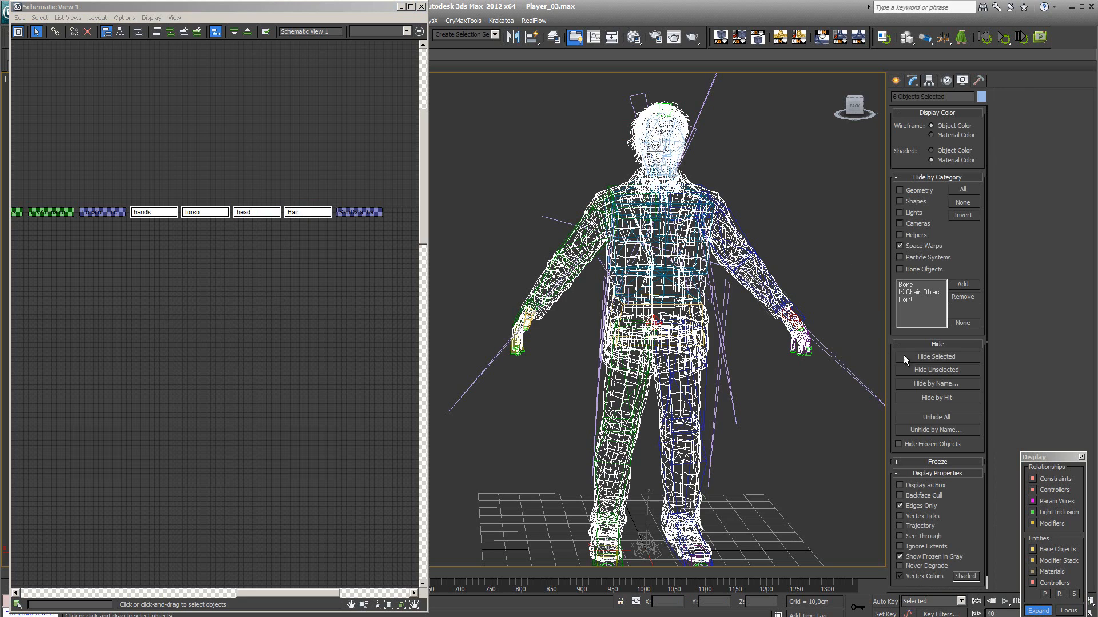
pyautogui.click(938, 355)
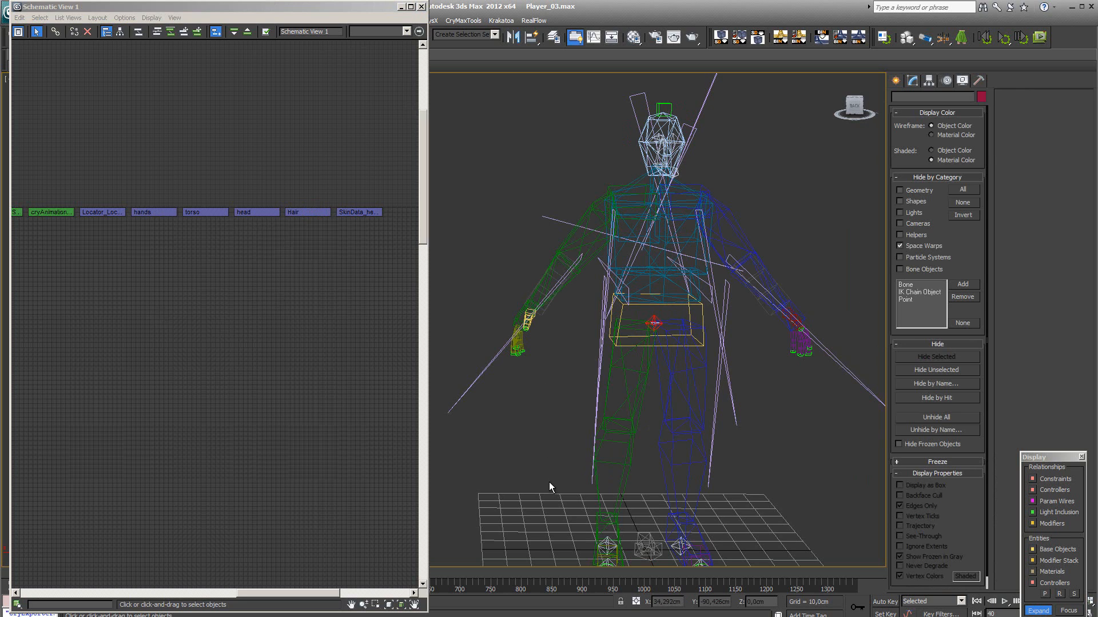
# - Examine the biped hierarchy in Schematic View by selecting Bip01 Pelvis, Spine2, Spine3, Neck, Head and the Bip01 root
pyautogui.click(993, 604)
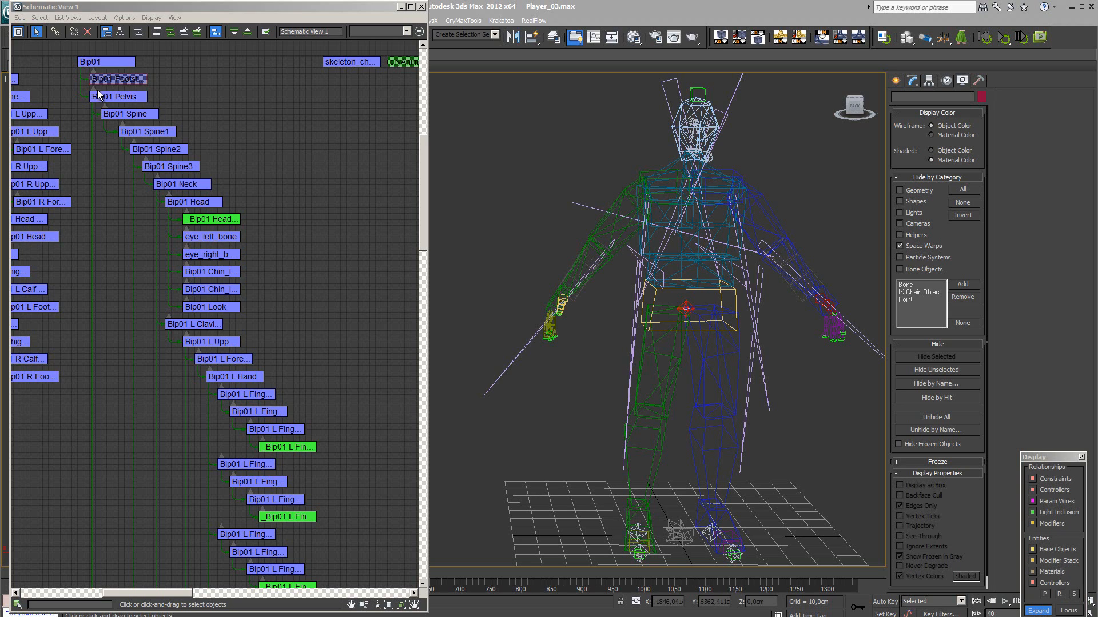
pyautogui.click(126, 98)
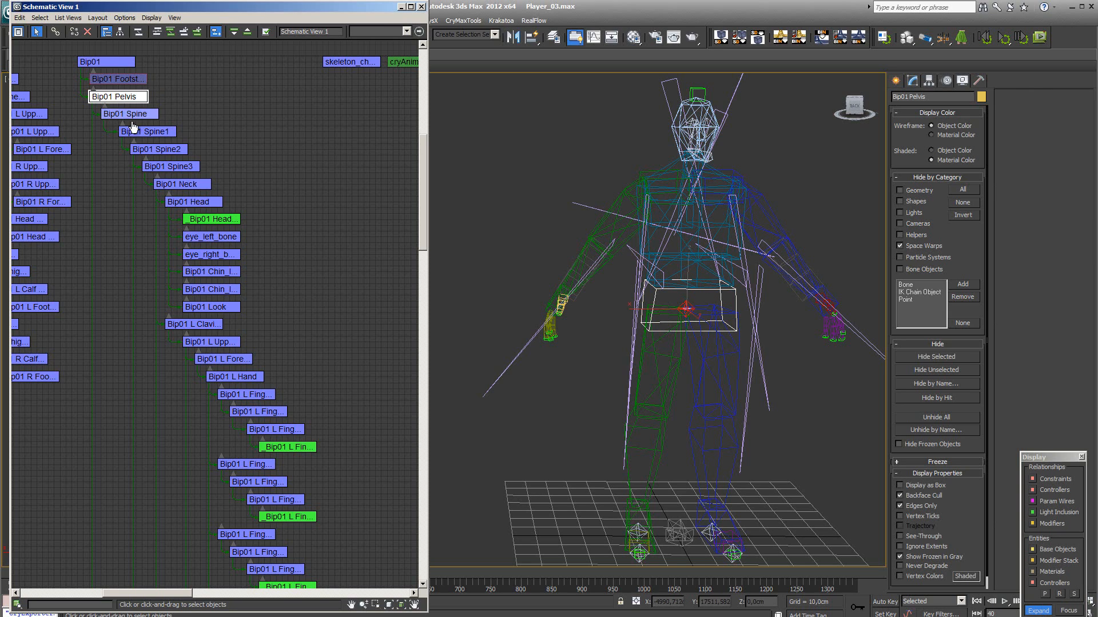
pyautogui.click(164, 150)
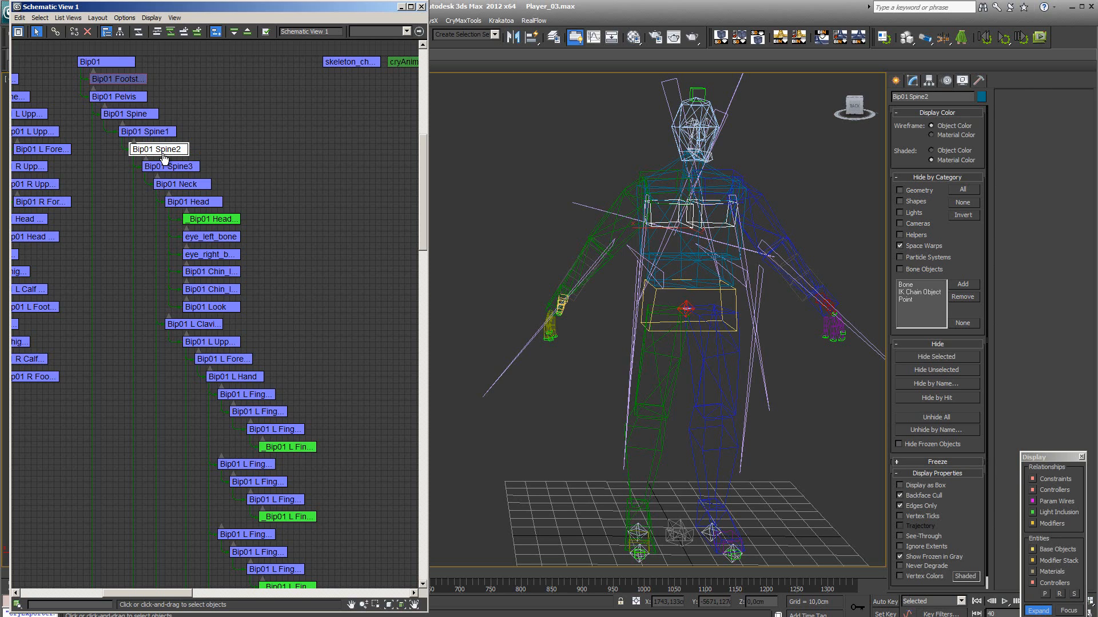
pyautogui.click(167, 167)
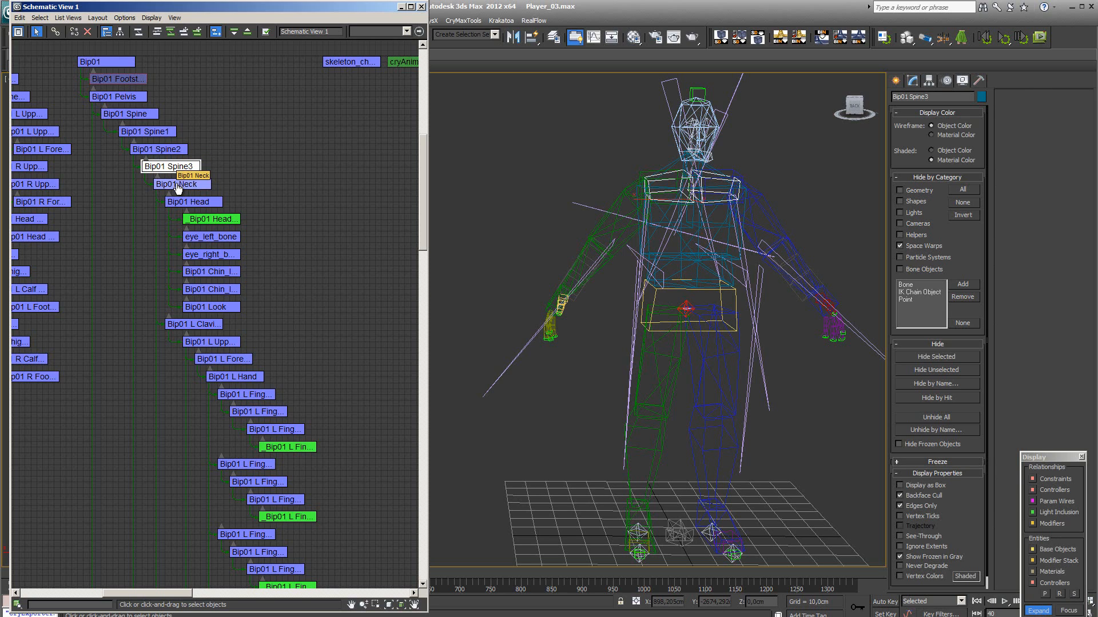
pyautogui.click(178, 186)
pyautogui.click(190, 203)
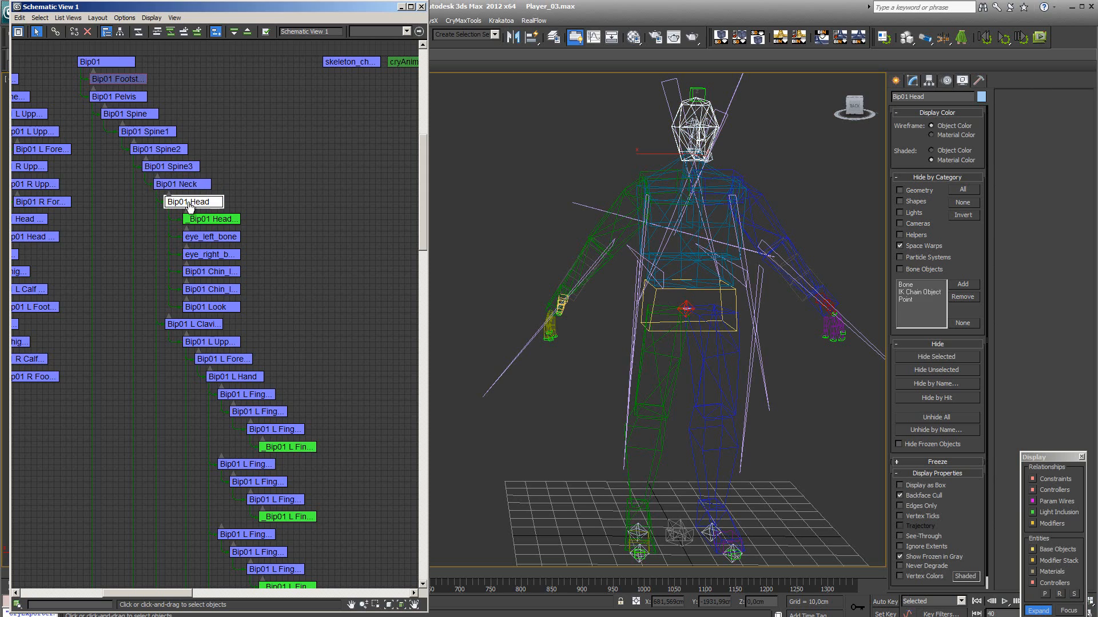
pyautogui.click(106, 63)
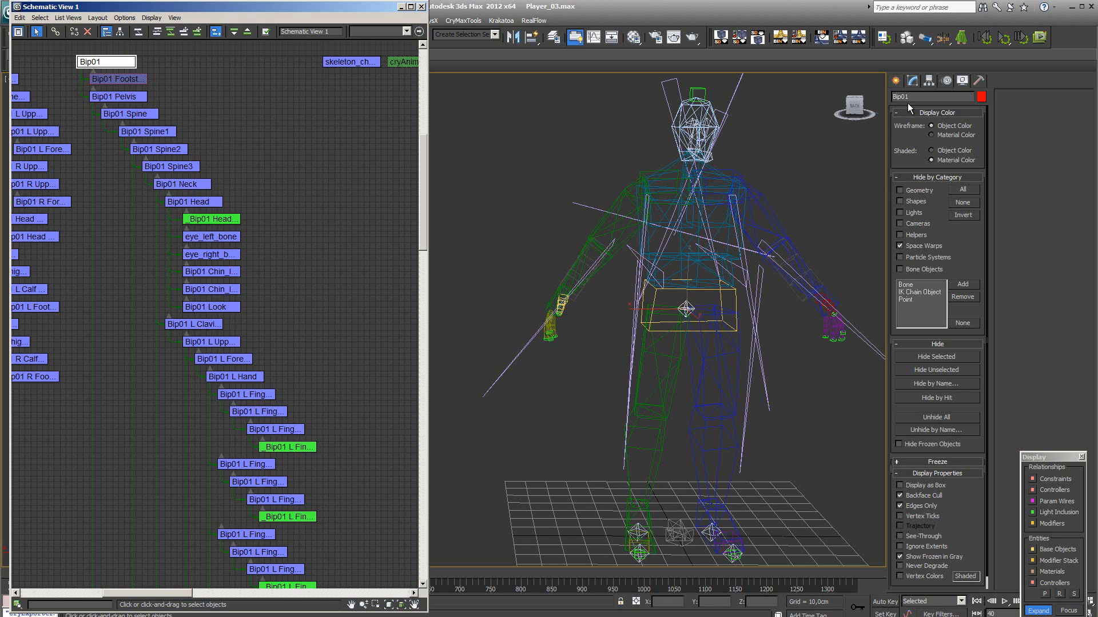
pyautogui.click(947, 81)
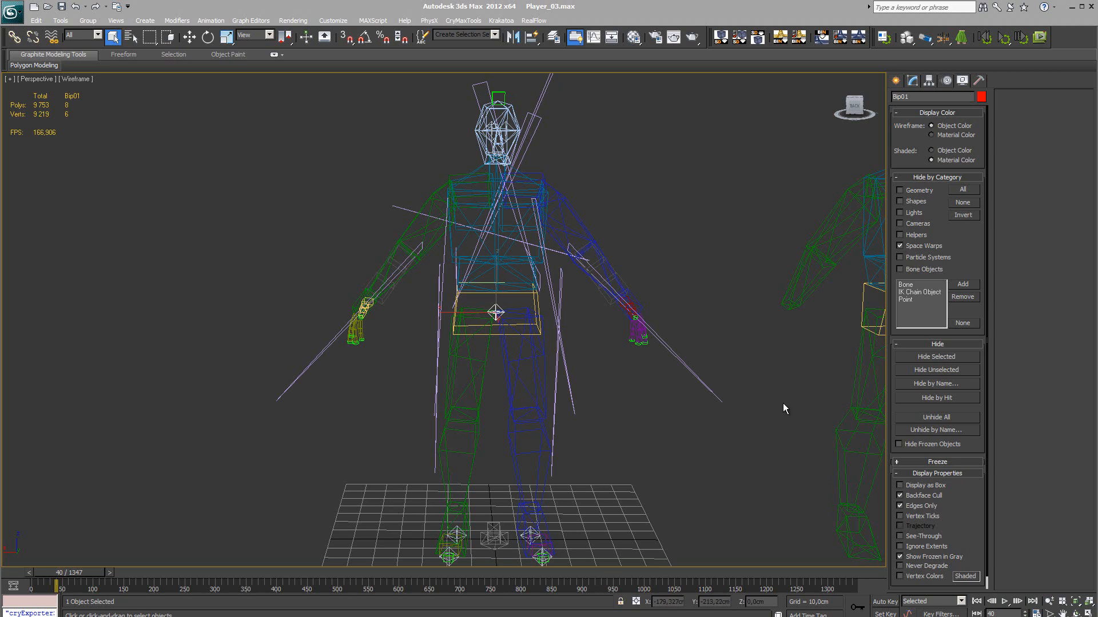
# - Unhide all objects in the scene, including all layers
pyautogui.click(940, 417)
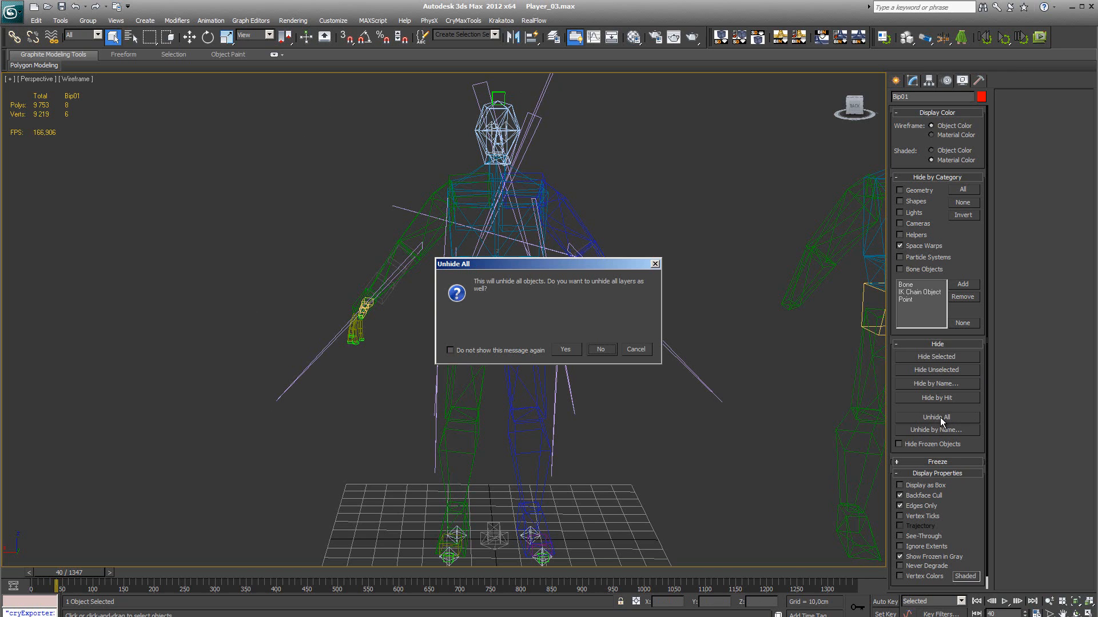
pyautogui.click(566, 350)
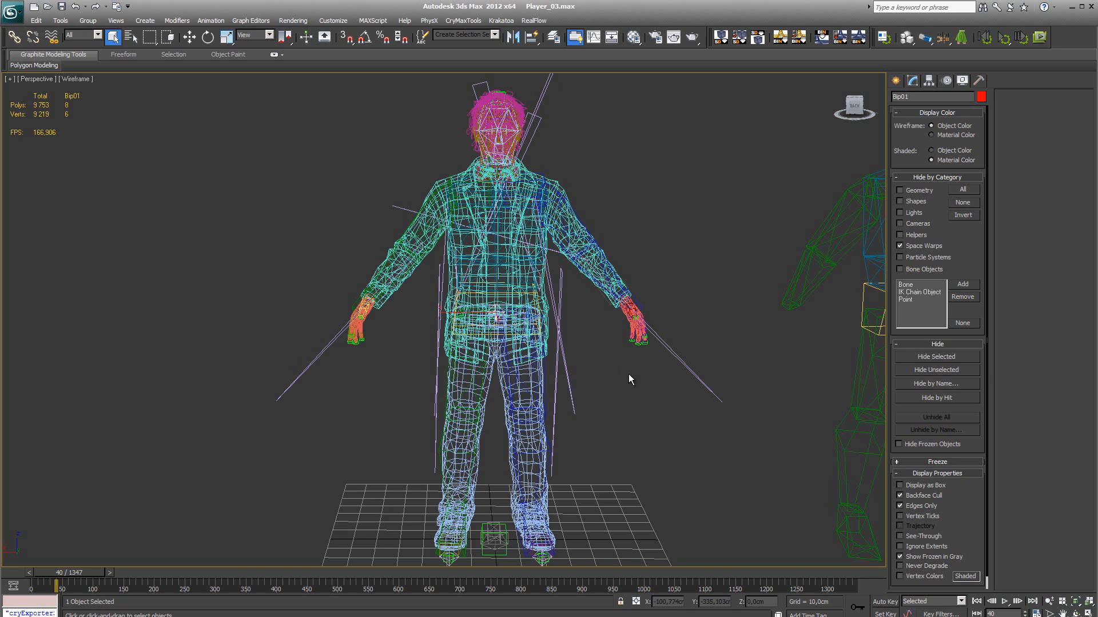
pyautogui.press('1')
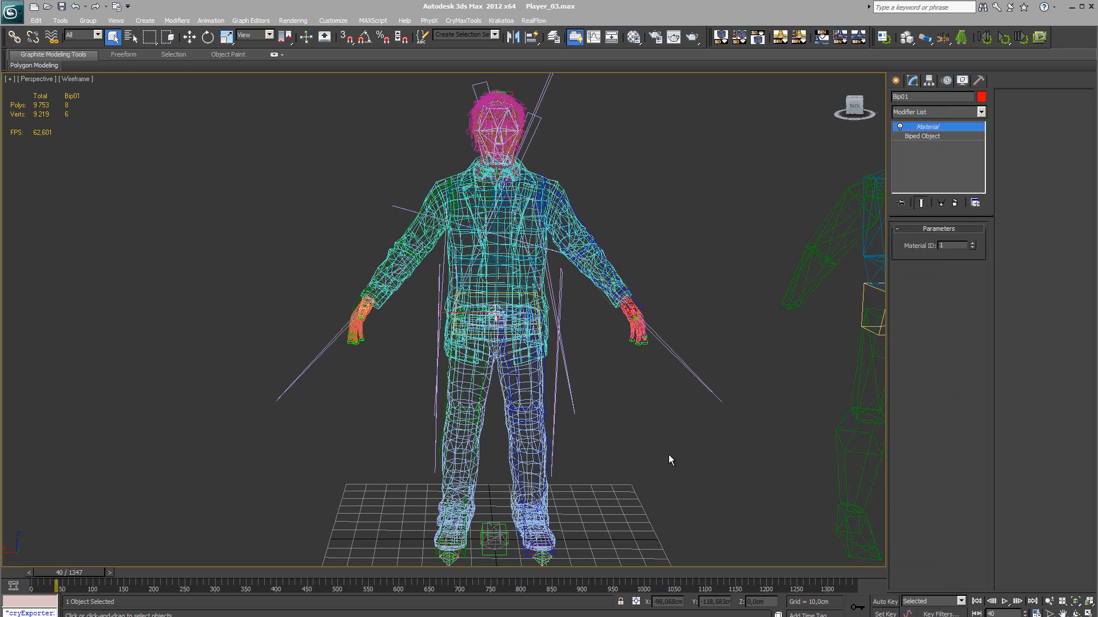
# - Select the legs mesh and switch the Perspective viewport from wireframe to Shaded display
pyautogui.click(525, 370)
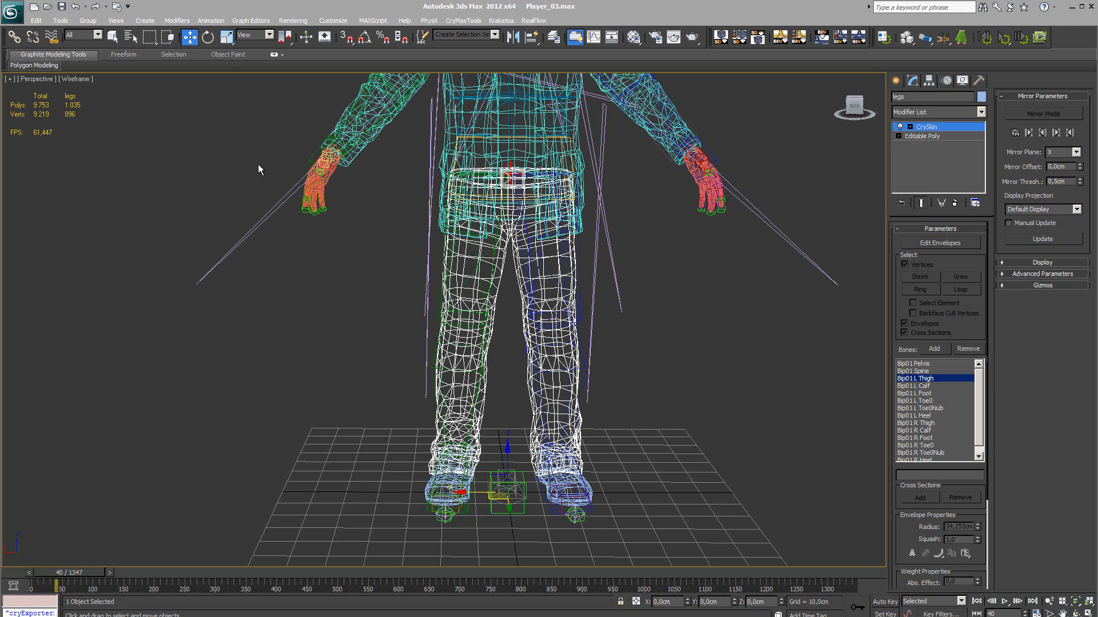
pyautogui.click(70, 79)
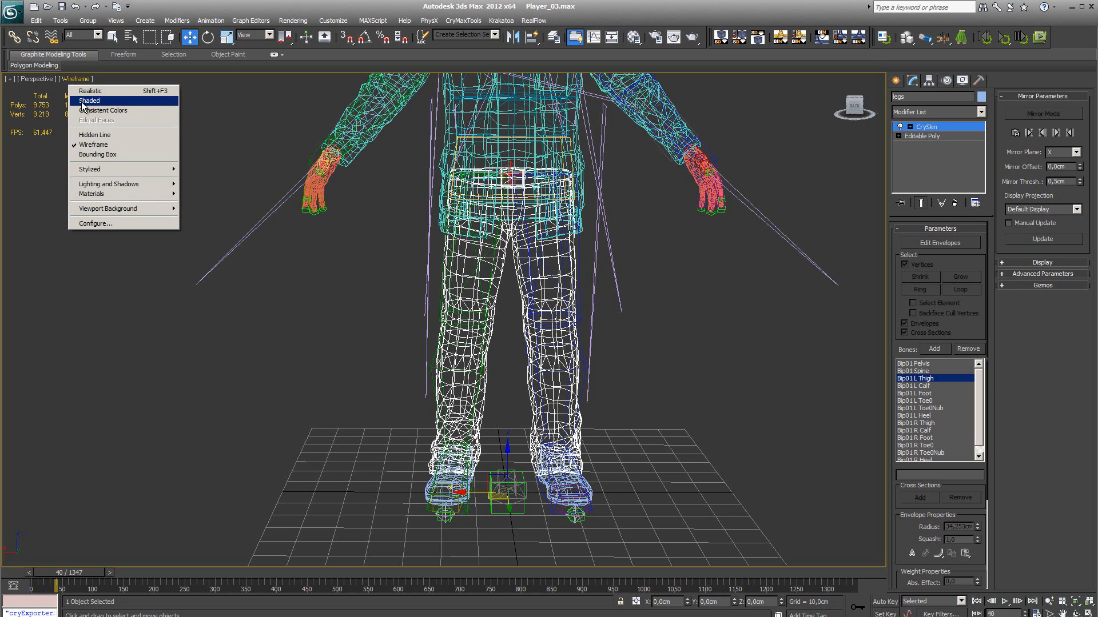
pyautogui.click(85, 100)
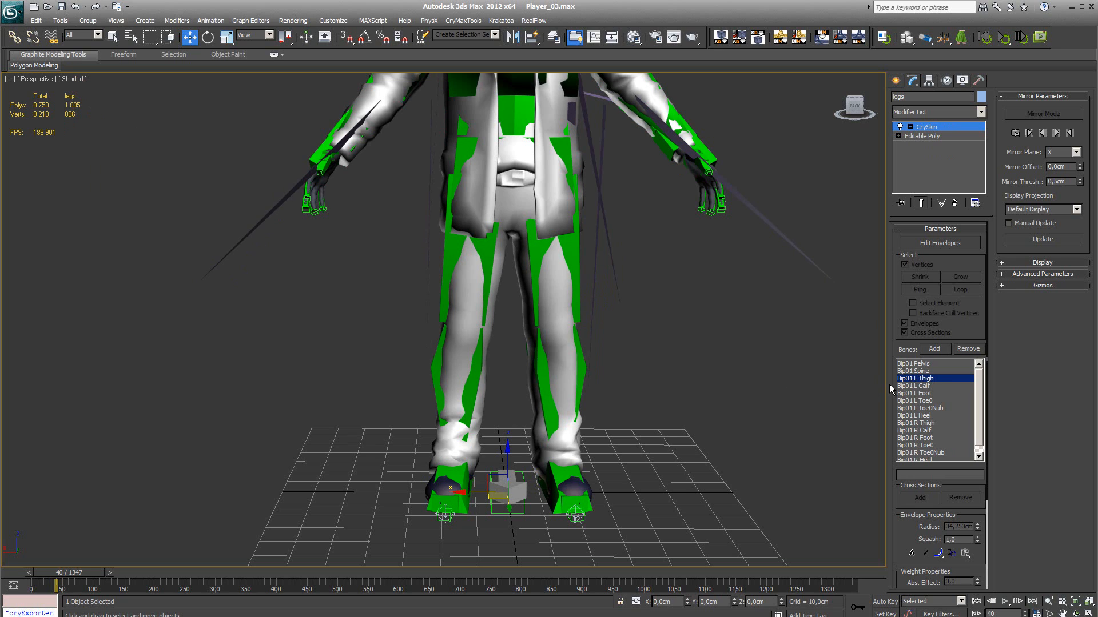
# - Turn on envelope editing in the legs' CrySkin modifier and inspect the weights of the Spine and the left and right leg bones
pyautogui.click(951, 245)
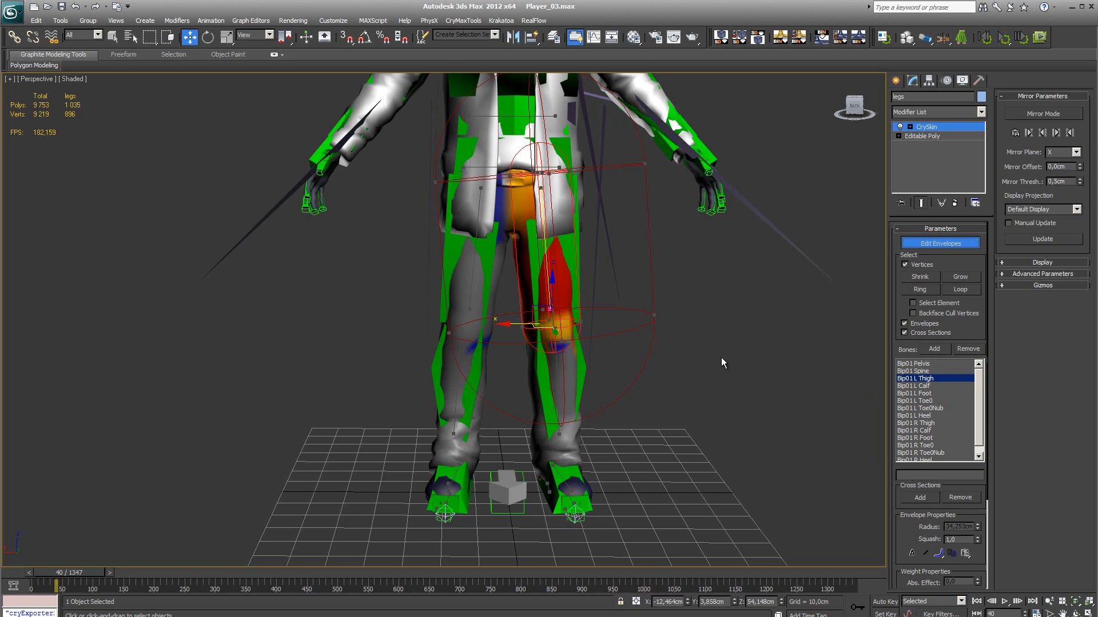
pyautogui.click(913, 387)
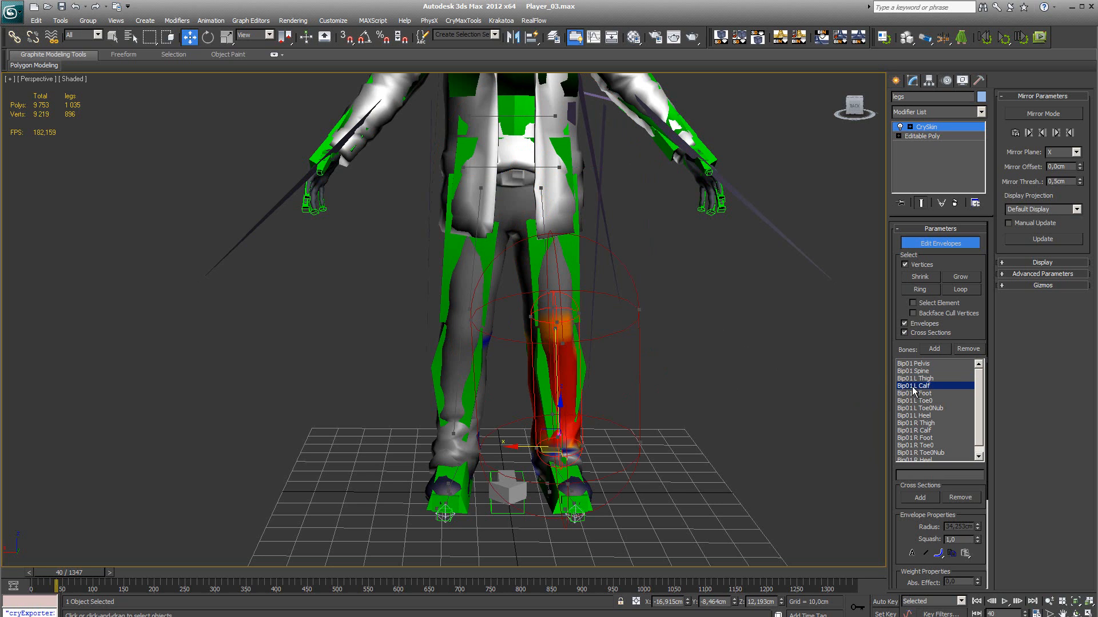
pyautogui.click(917, 394)
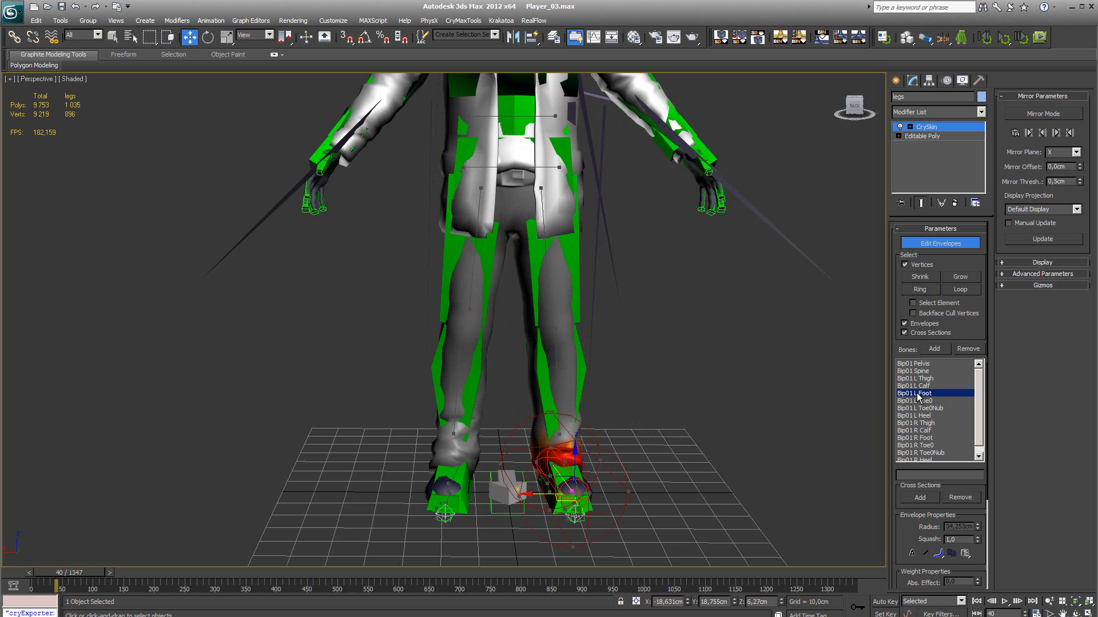
pyautogui.click(916, 372)
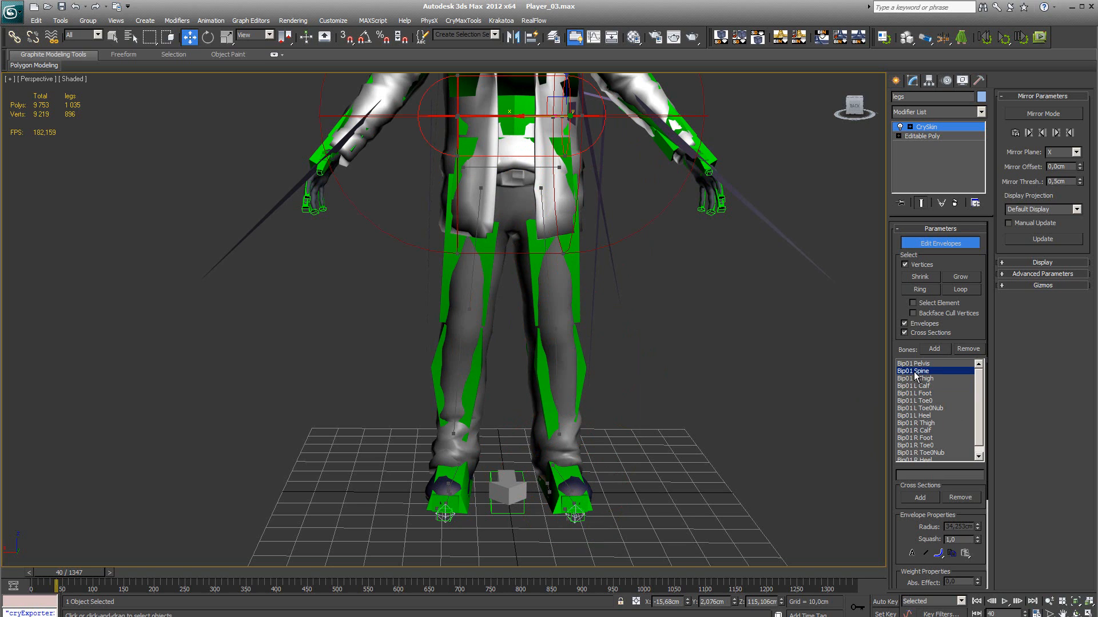
pyautogui.click(916, 422)
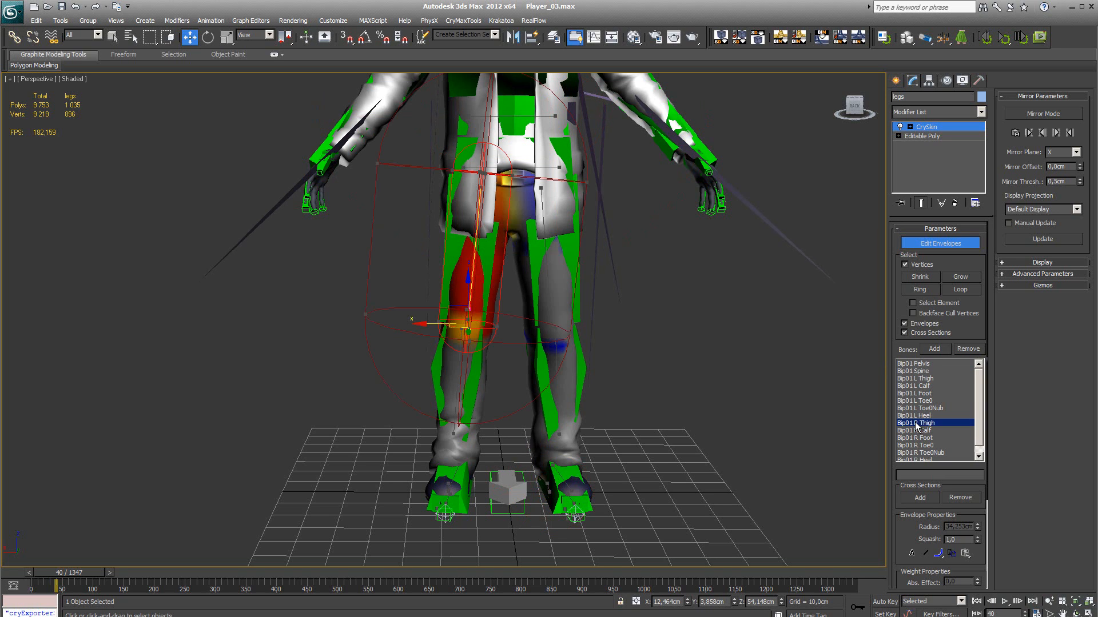
pyautogui.click(916, 431)
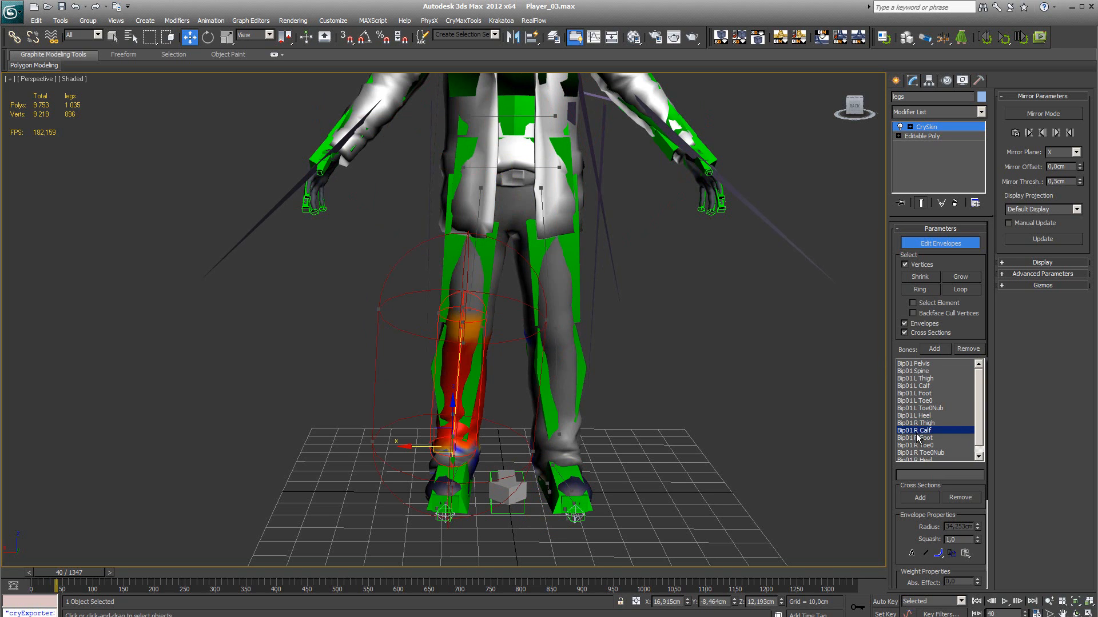
pyautogui.click(921, 438)
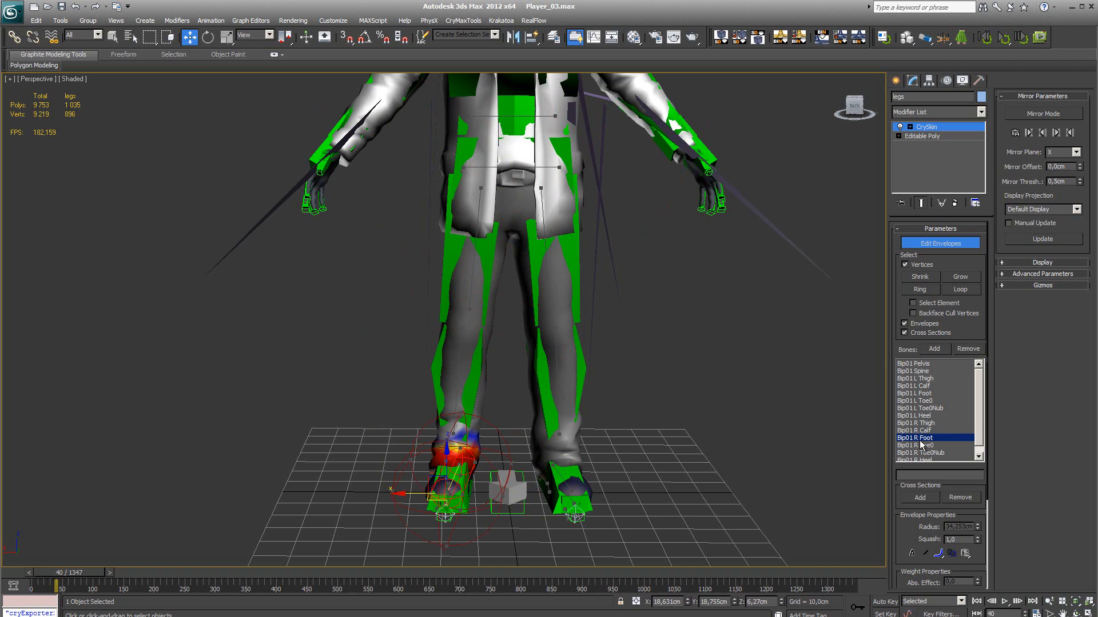
pyautogui.click(921, 424)
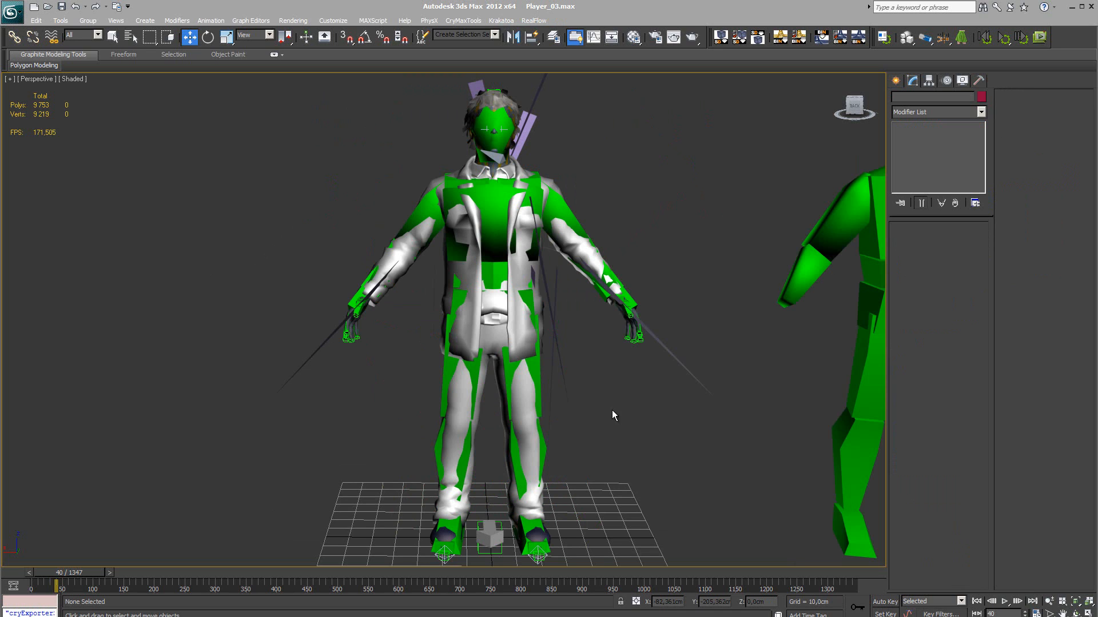
# - Select the weapon_bone object beside the character's hand to inspect it
pyautogui.moveTo(612, 411); pyautogui.dragTo(732, 396, button='middle')
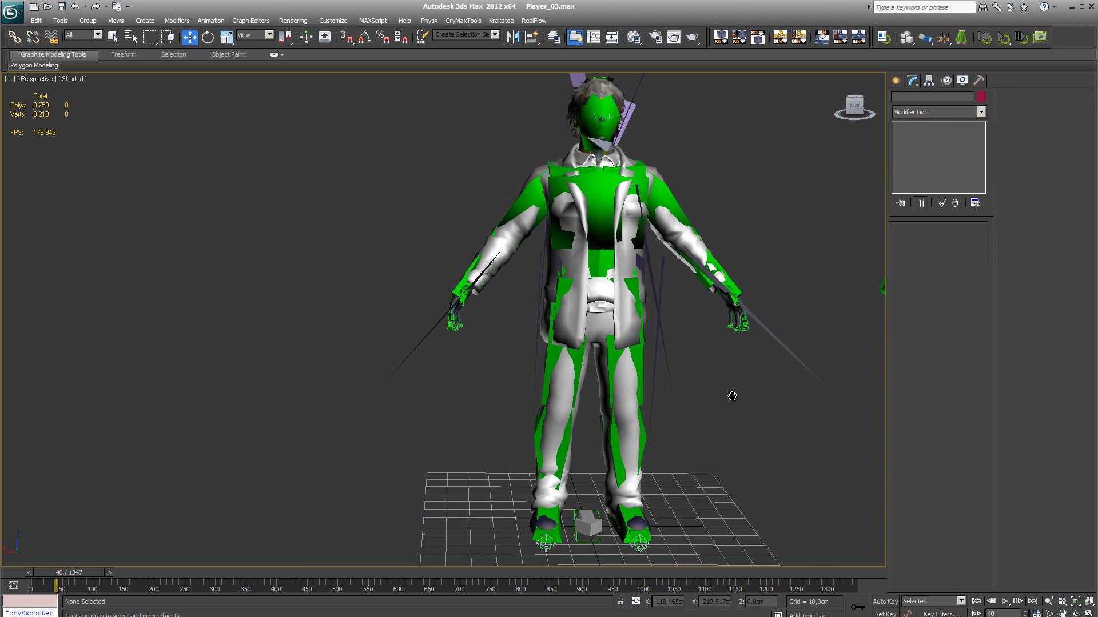
pyautogui.click(434, 330)
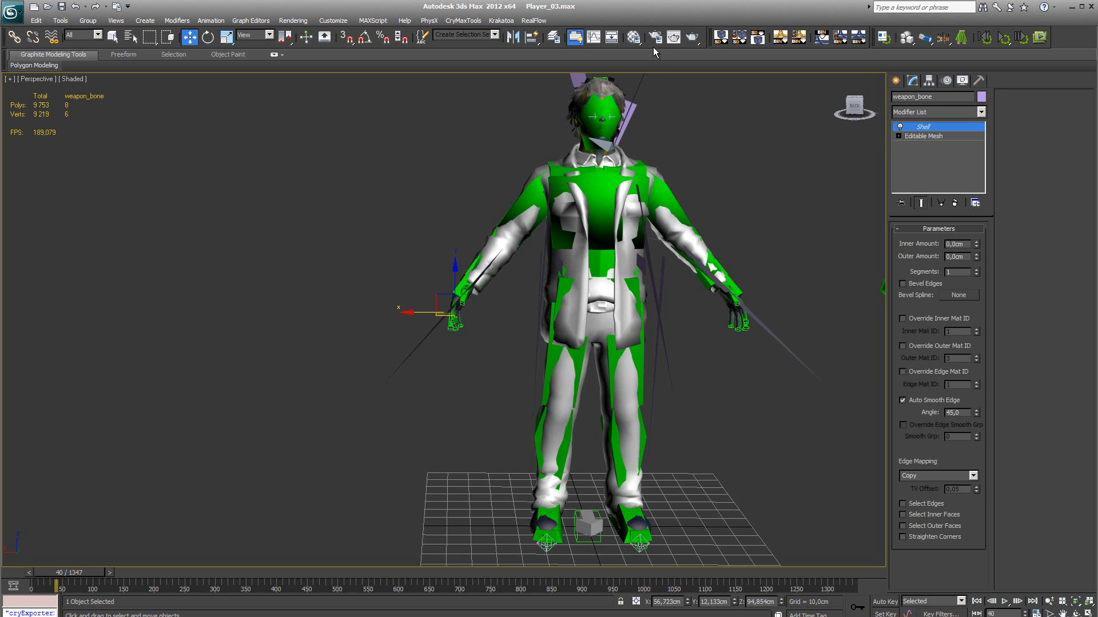
# - Open the Schematic View and trace the Bip01 hierarchy down to weapon_bone and the weaponPos nodes
pyautogui.click(612, 39)
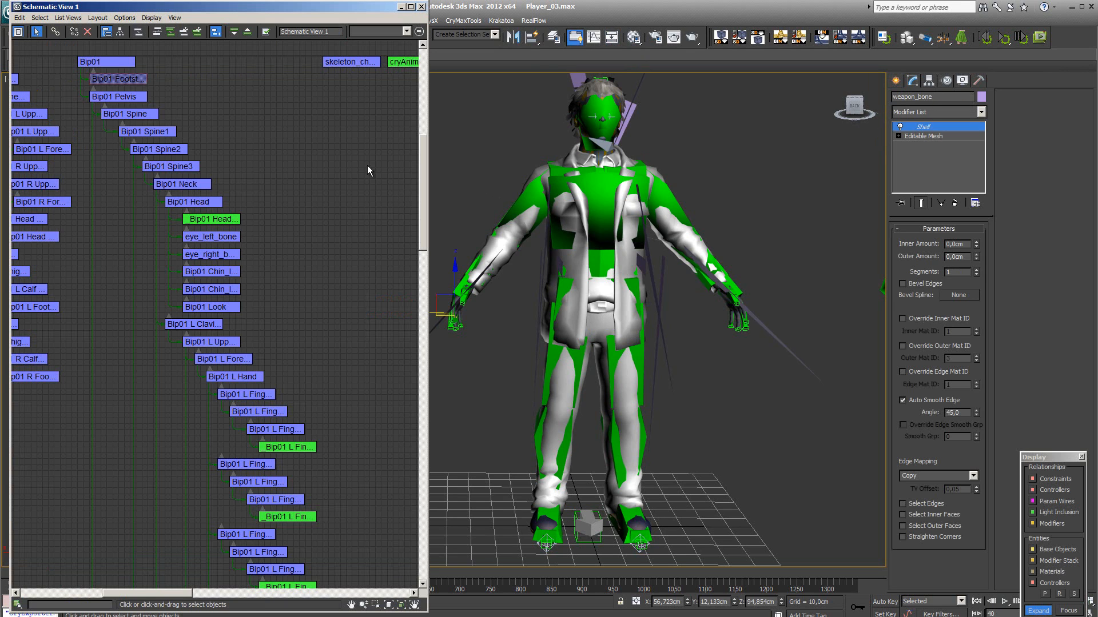
pyautogui.scroll(-5, 334, 177)
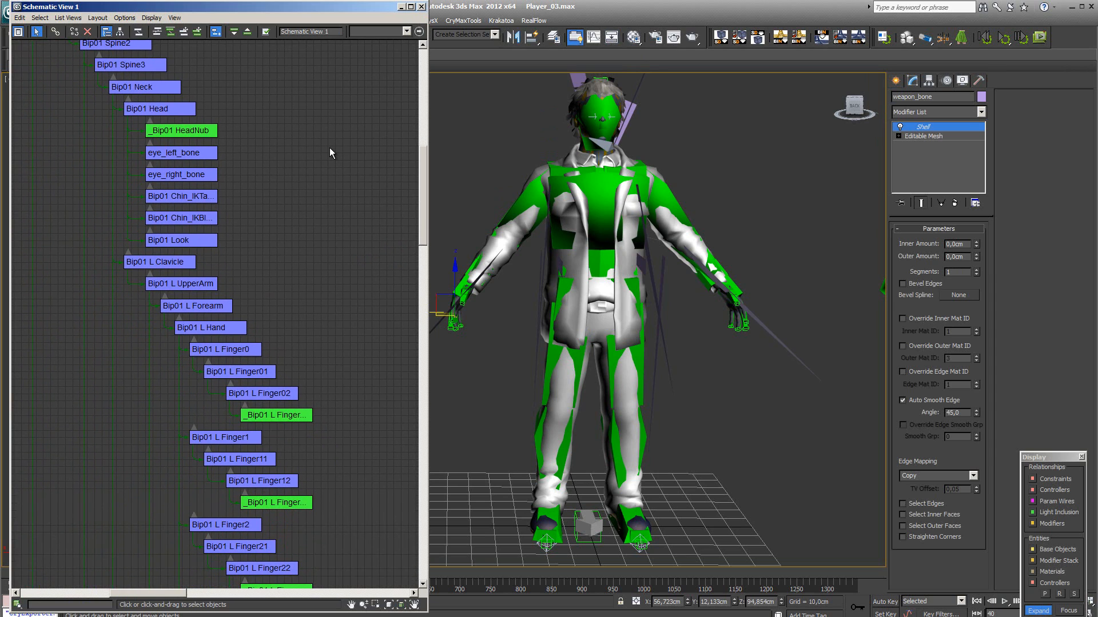
pyautogui.scroll(-3, 330, 148)
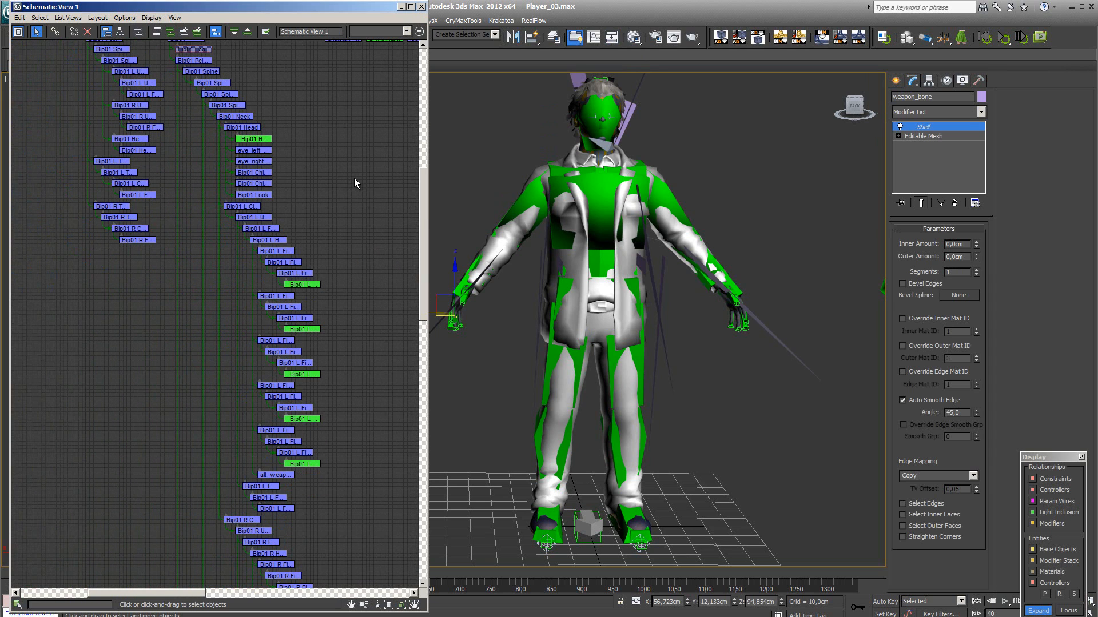
pyautogui.moveTo(355, 179); pyautogui.dragTo(331, 83, button='middle')
pyautogui.moveTo(368, 392)
pyautogui.mouseDown(button='middle')
pyautogui.moveTo(346, 343)
pyautogui.moveTo(345, 132)
pyautogui.mouseUp(button='middle')
pyautogui.moveTo(345, 517); pyautogui.dragTo(351, 308, button='middle')
pyautogui.scroll(4, 351, 308)
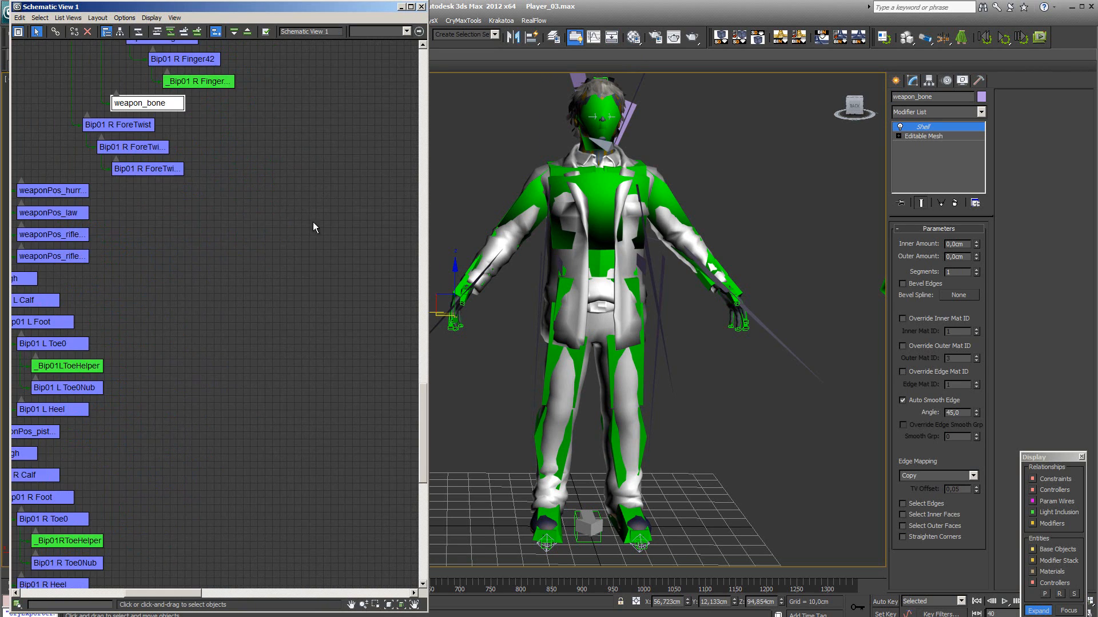
pyautogui.moveTo(284, 193); pyautogui.dragTo(354, 233, button='middle')
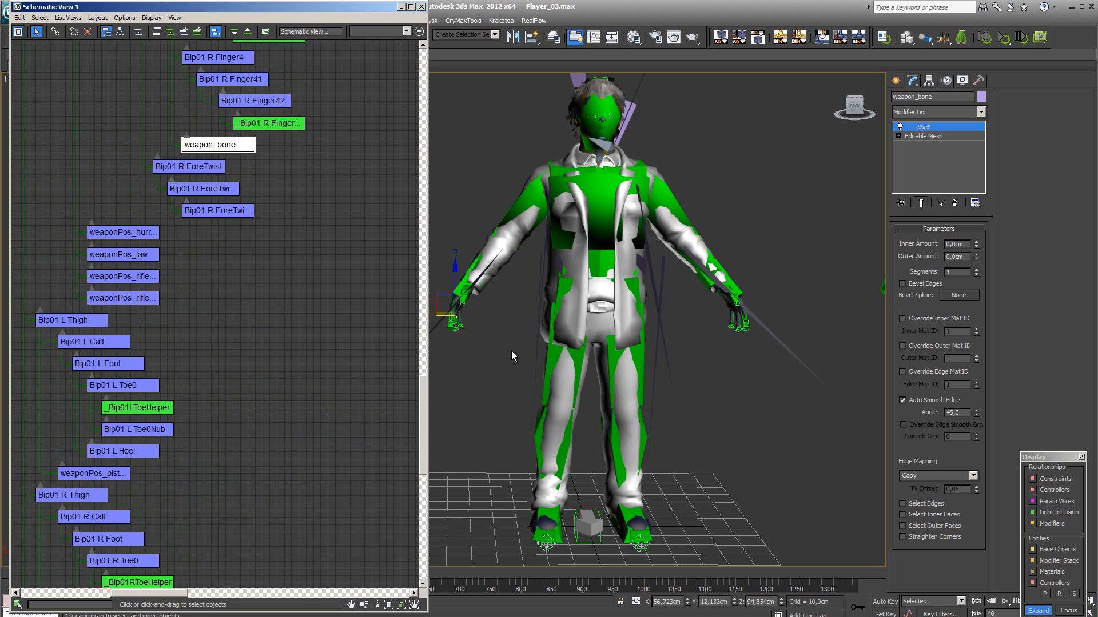
# - Select alt_weapon_bone01, weaponPos_pistol_L_leg and weaponPos_rifle01 one after another to inspect the character's weapon attachment bones
pyautogui.click(766, 328)
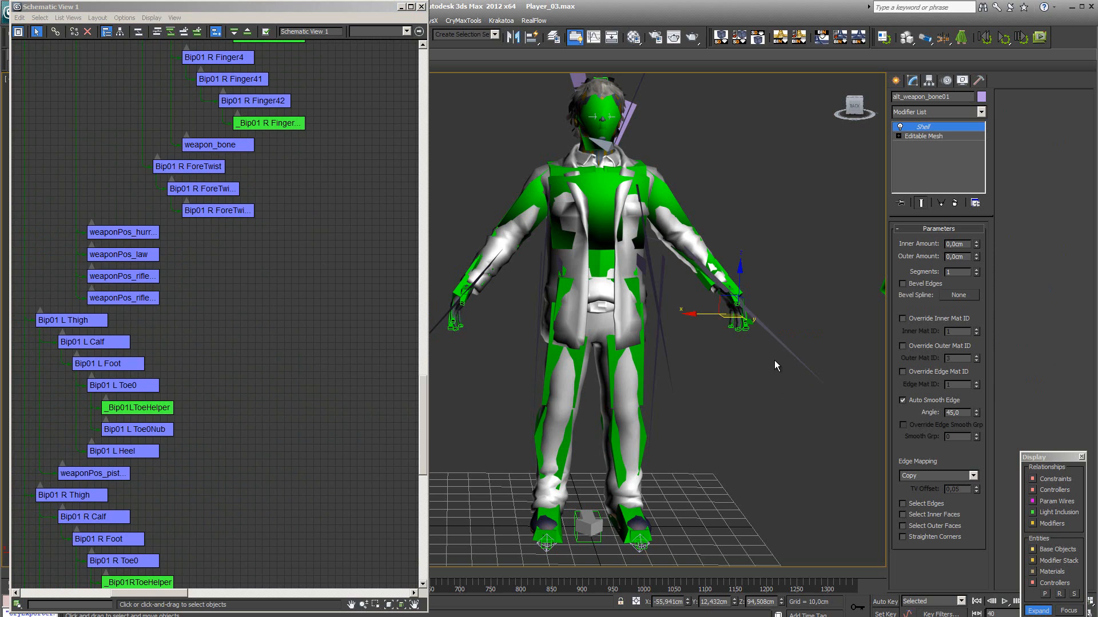
pyautogui.click(663, 283)
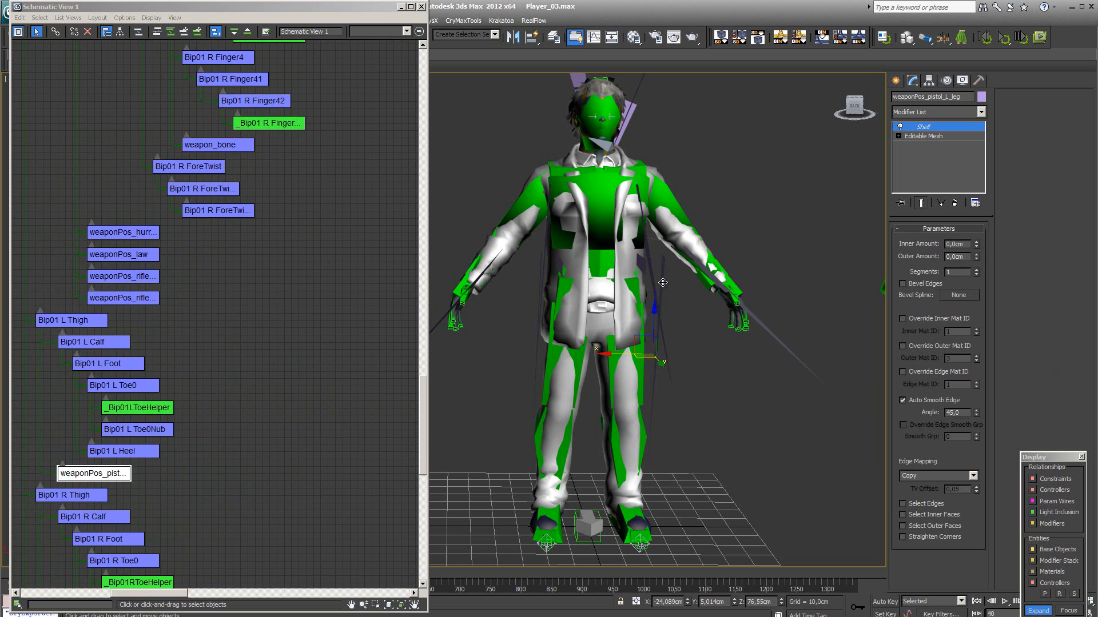
pyautogui.click(634, 106)
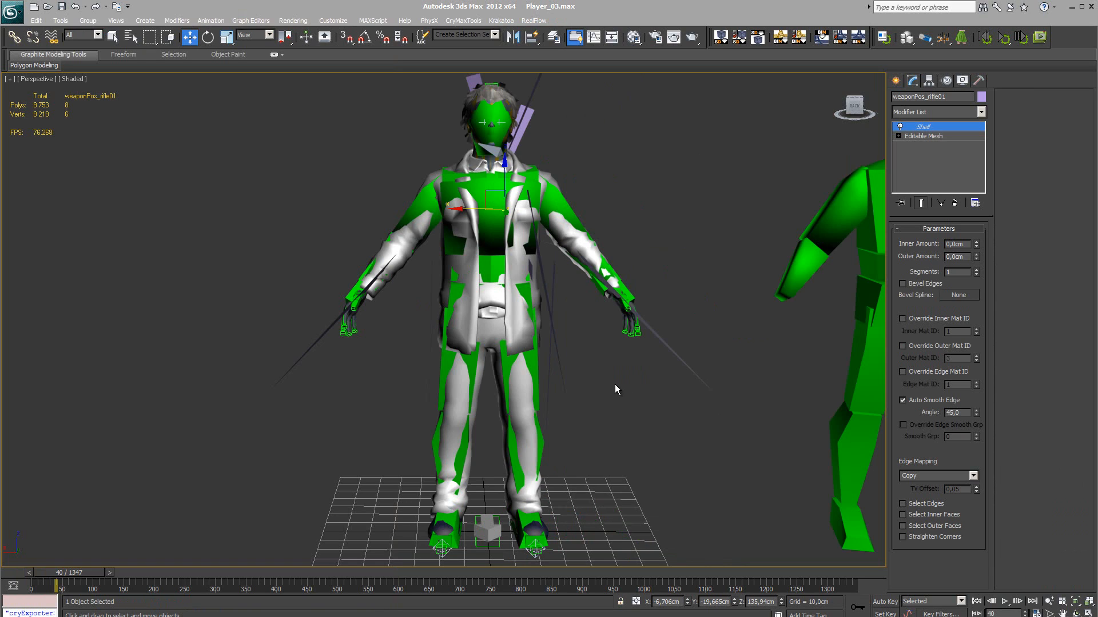
# - Select the cryAnimationRangeNode dummy between the character's feet to inspect it
pyautogui.click(489, 525)
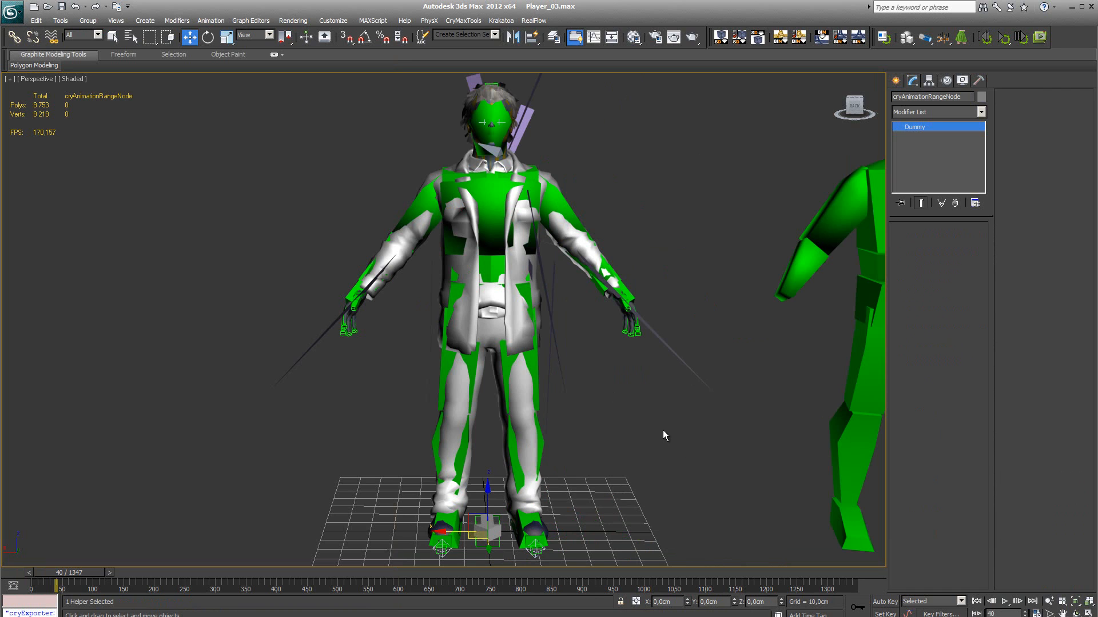
pyautogui.moveTo(664, 430); pyautogui.dragTo(679, 383, button='middle')
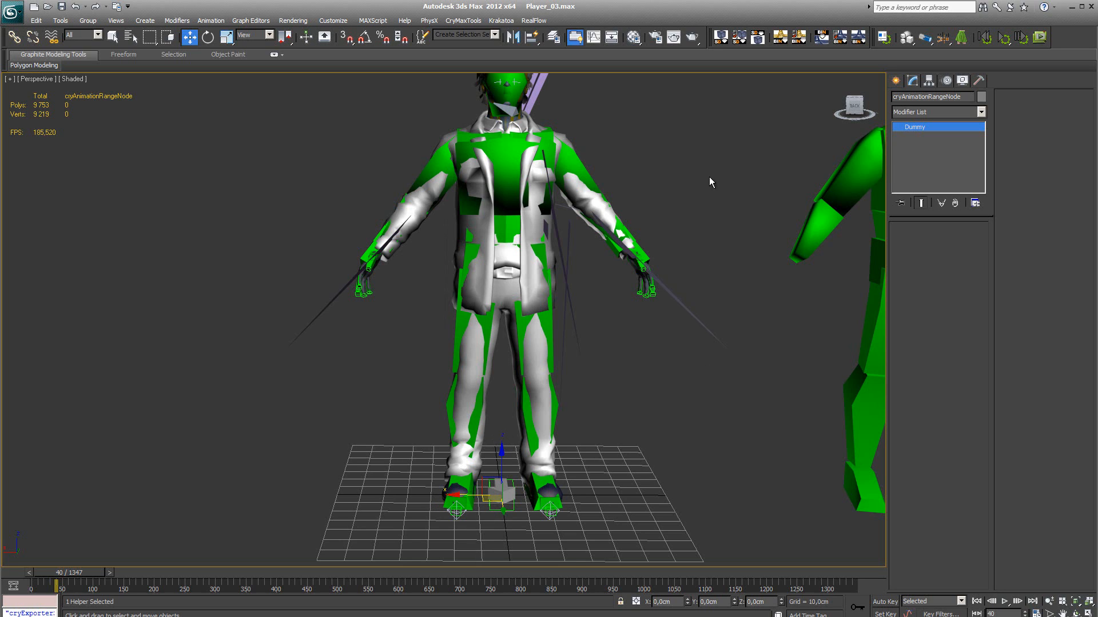
pyautogui.scroll(2, 744, 151)
pyautogui.moveTo(744, 150); pyautogui.dragTo(706, 198, button='middle')
pyautogui.scroll(-2, 704, 243)
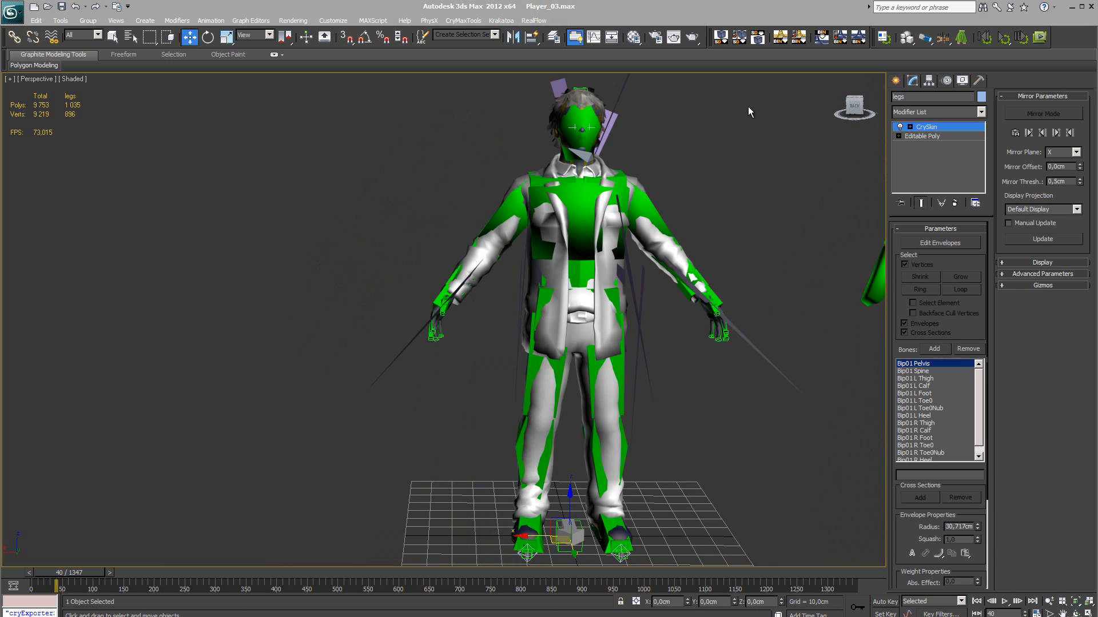
# - Open the Agent multi-material and check the torso mesh's polygon material ID at Editable Poly level against the sub-material list
pyautogui.click(633, 38)
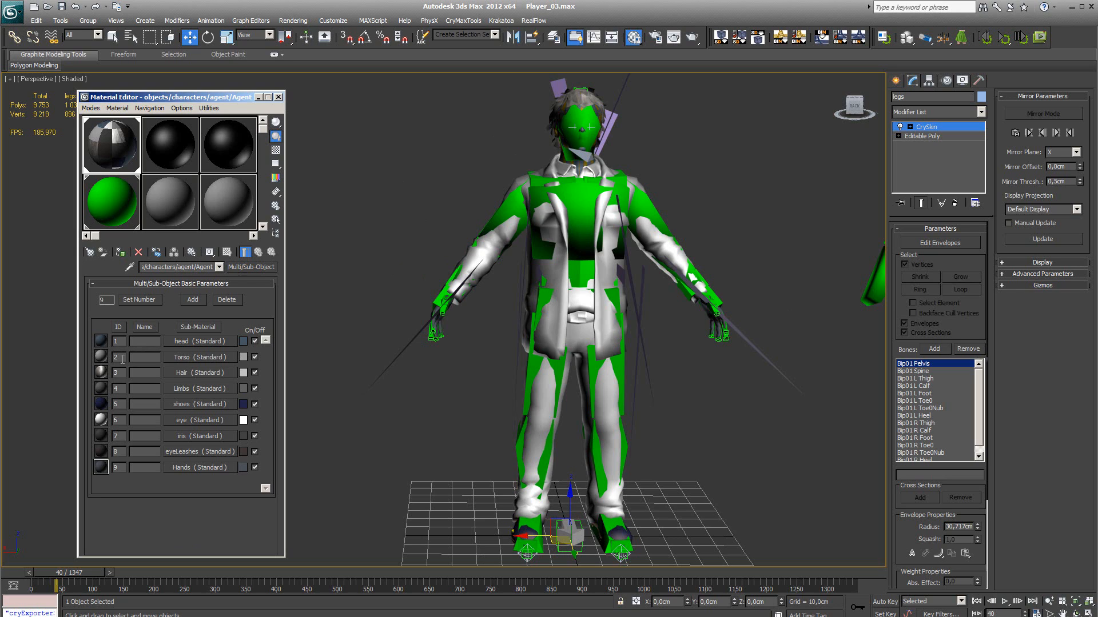
pyautogui.click(599, 325)
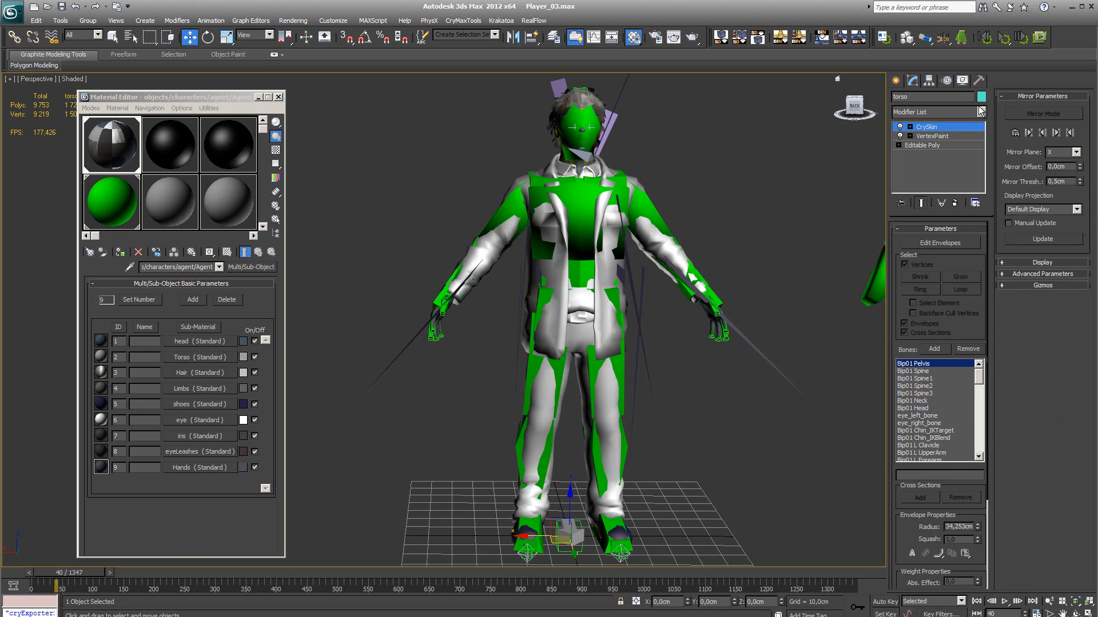
pyautogui.click(926, 145)
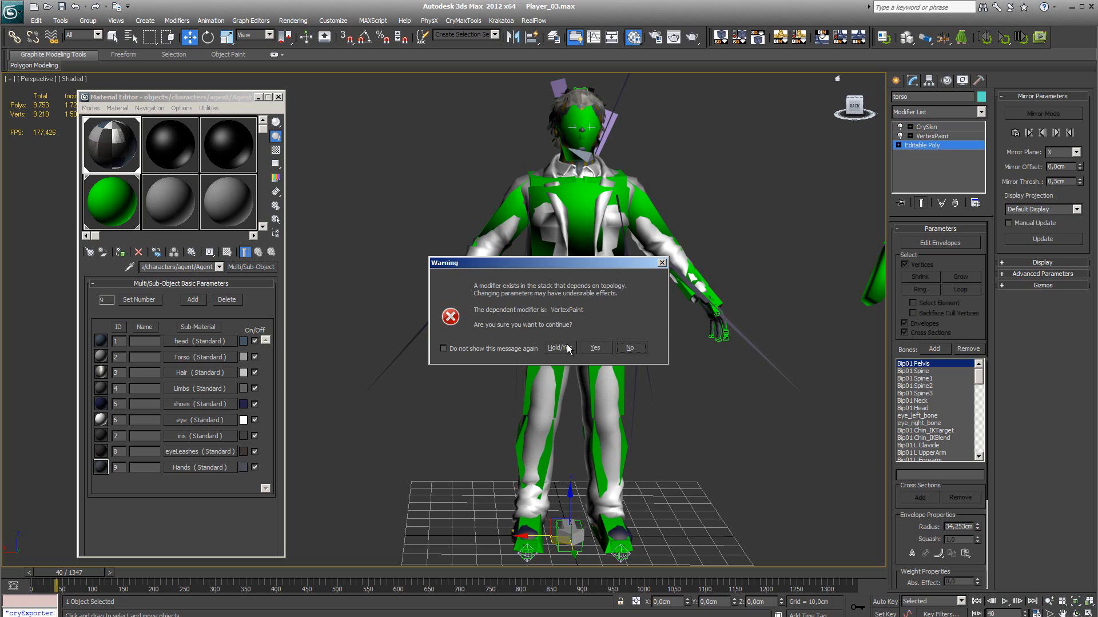
pyautogui.click(589, 348)
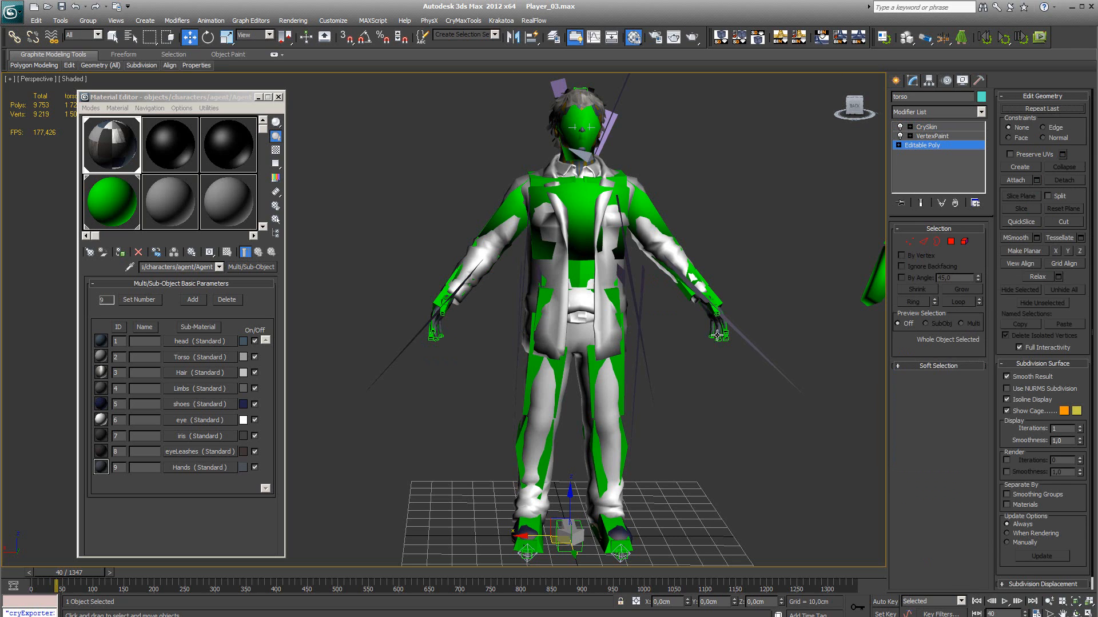
pyautogui.click(950, 242)
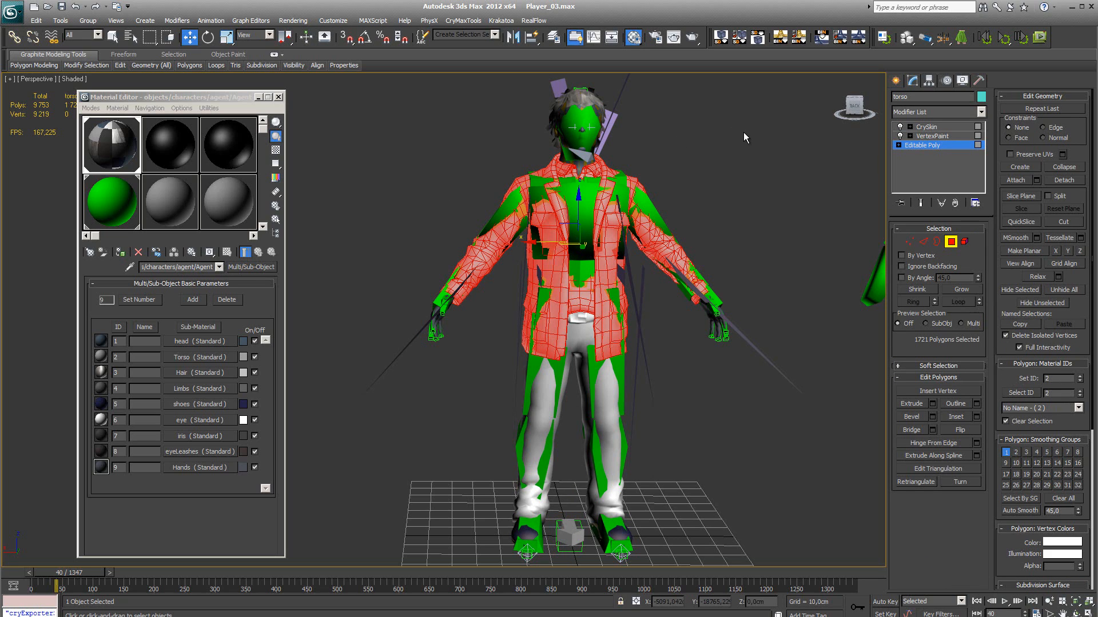
pyautogui.click(332, 272)
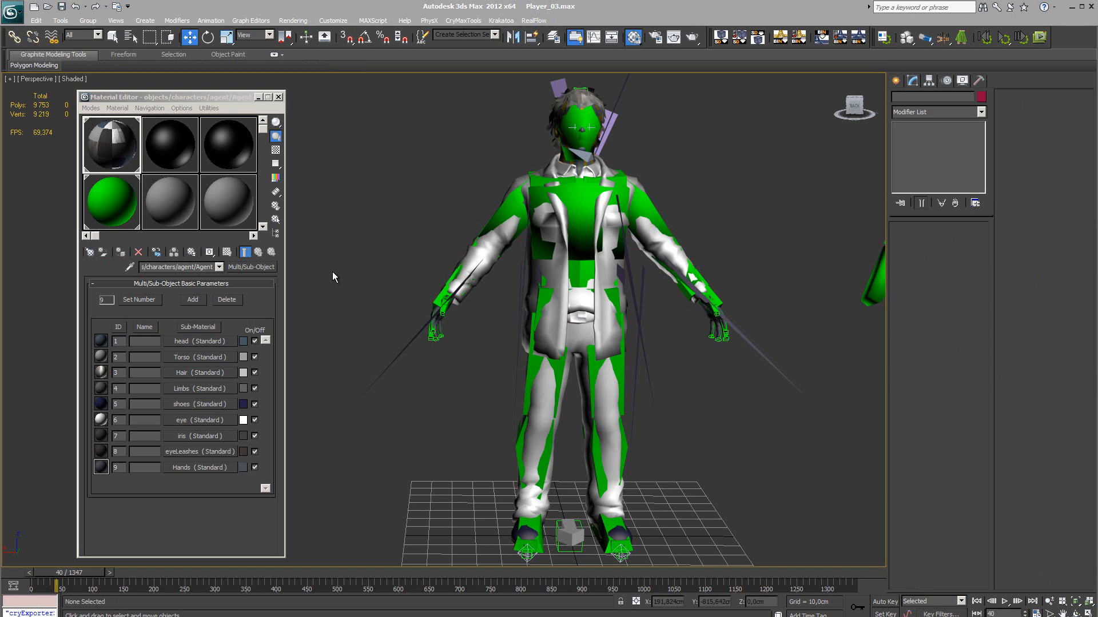
# - Open the Torso sub-material and examine its Crytek Shader parameters and its diffuse, specular and bump maps
pyautogui.click(183, 355)
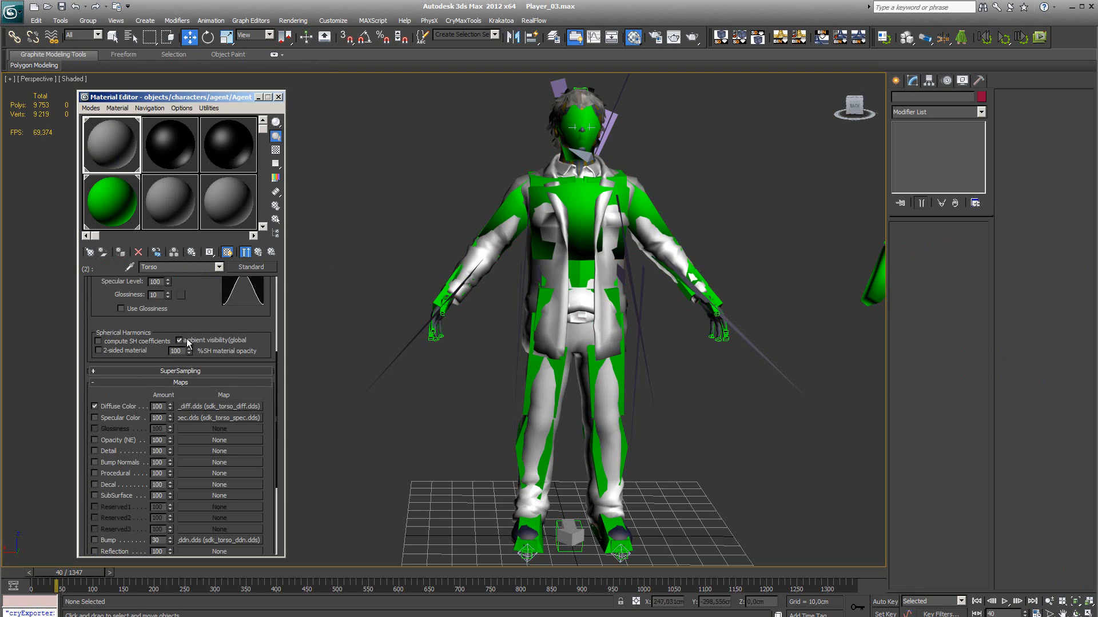
pyautogui.moveTo(197, 299); pyautogui.dragTo(200, 427)
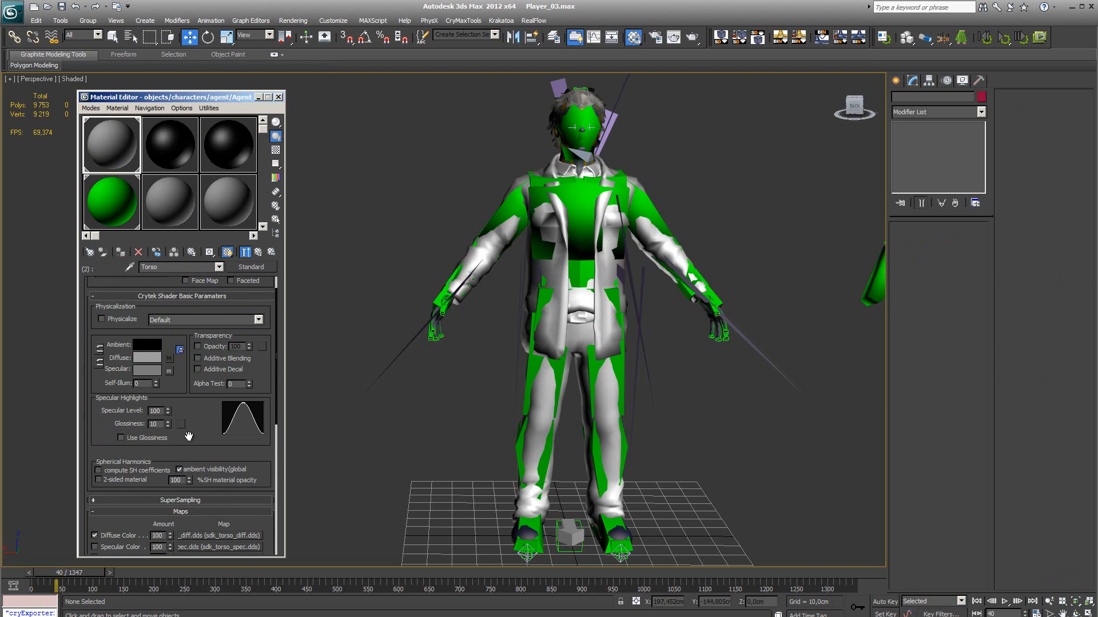
pyautogui.moveTo(130, 336); pyautogui.dragTo(123, 392)
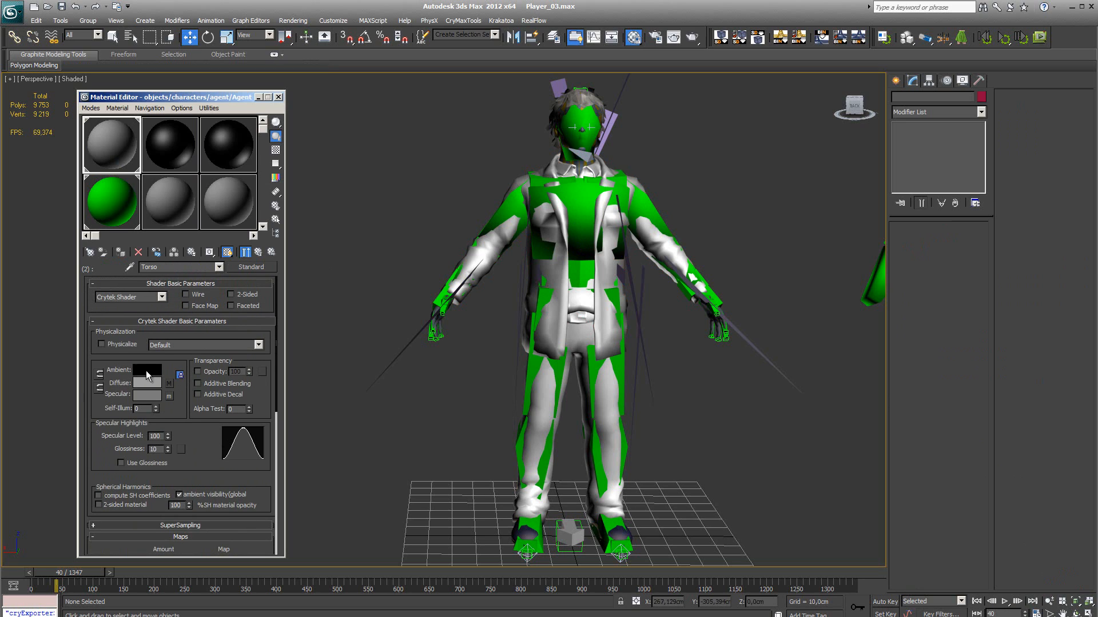
pyautogui.moveTo(134, 353); pyautogui.dragTo(136, 255)
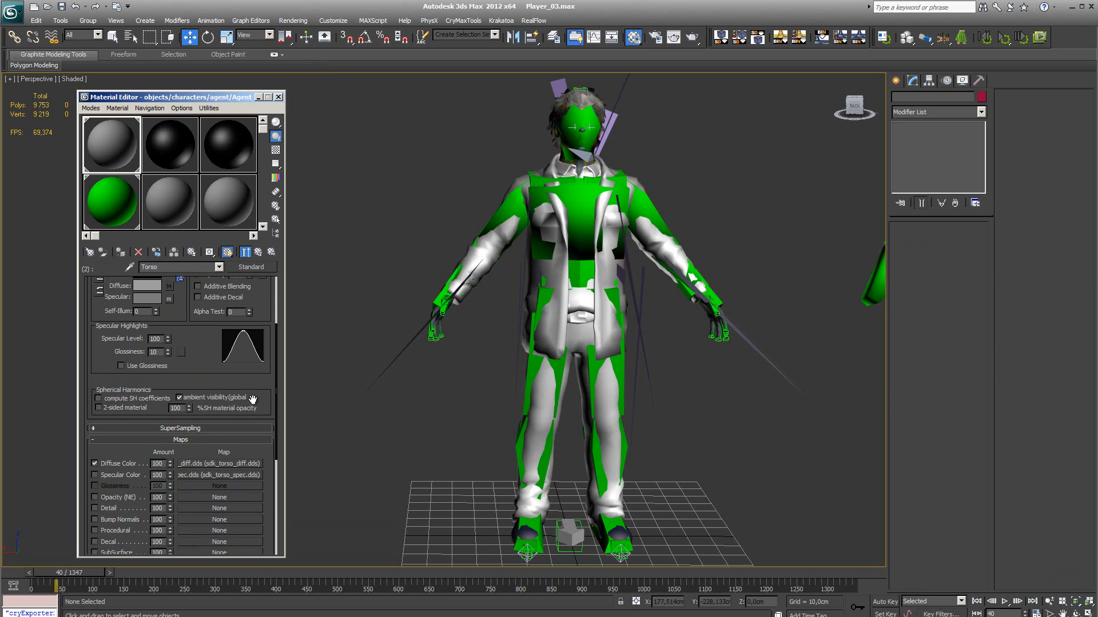
pyautogui.moveTo(272, 390); pyautogui.dragTo(280, 280)
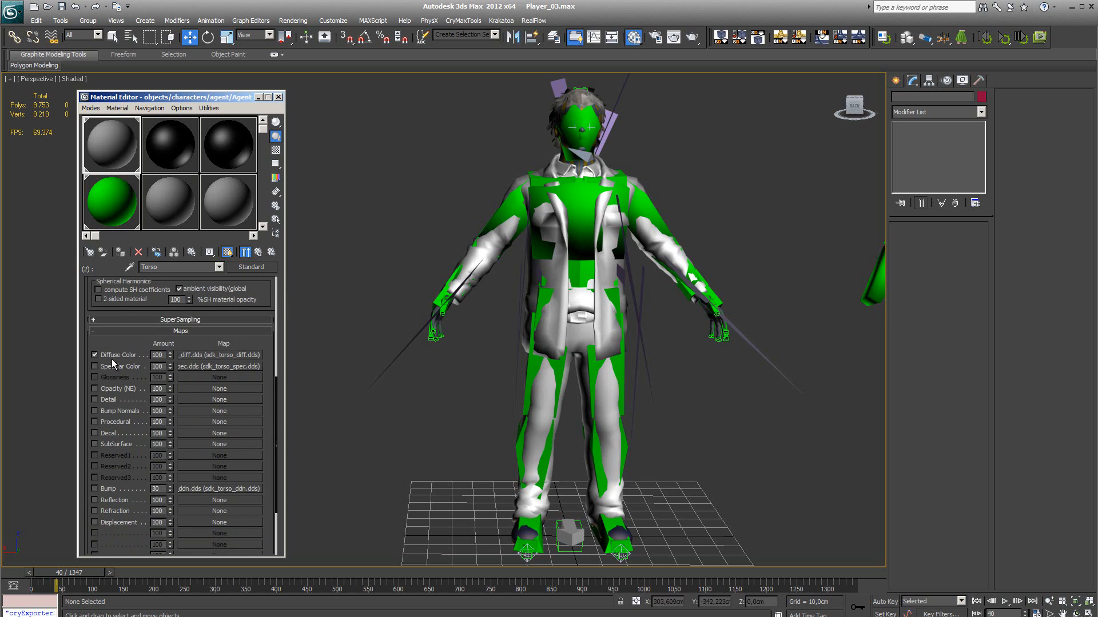
# - Assign jacket_diff.dds from the Player_03 Textures folder as the Torso material's diffuse bitmap
pyautogui.click(214, 355)
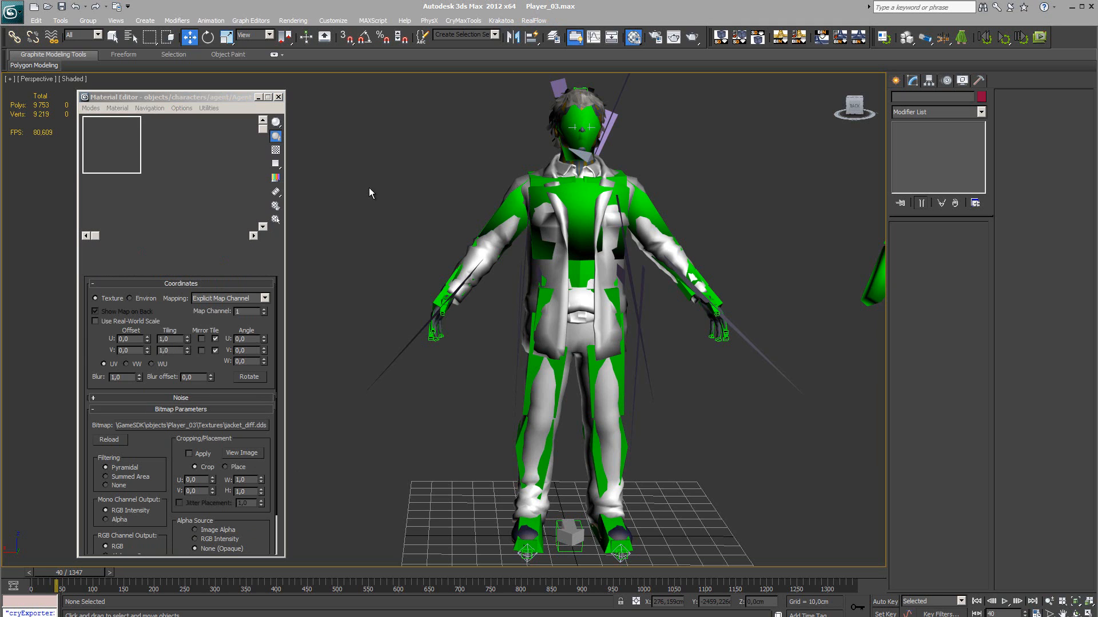
pyautogui.click(166, 427)
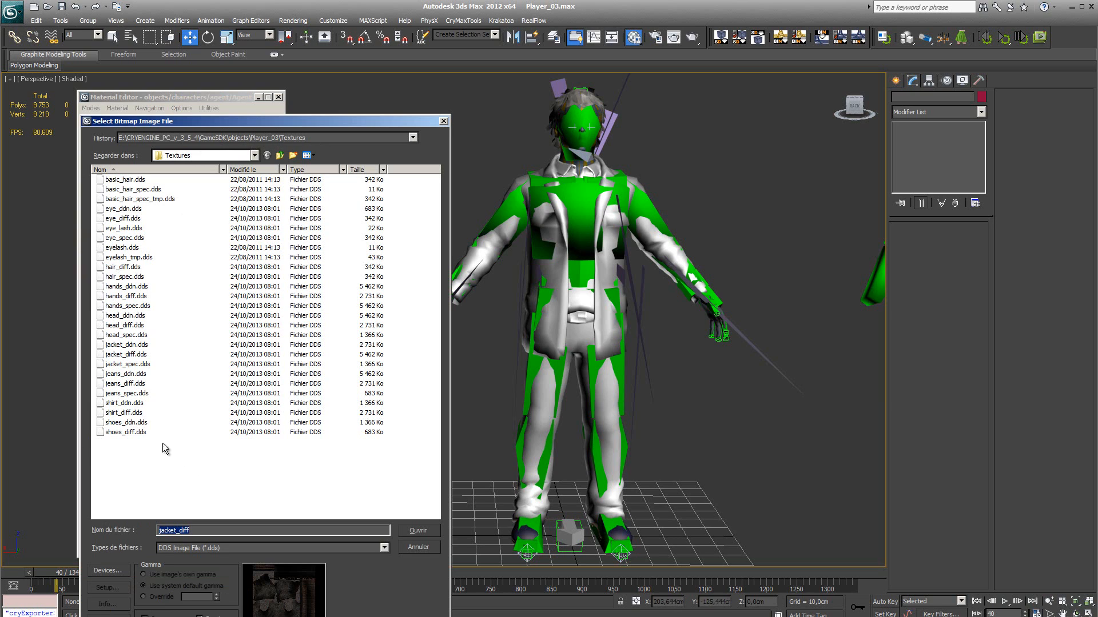
pyautogui.click(131, 356)
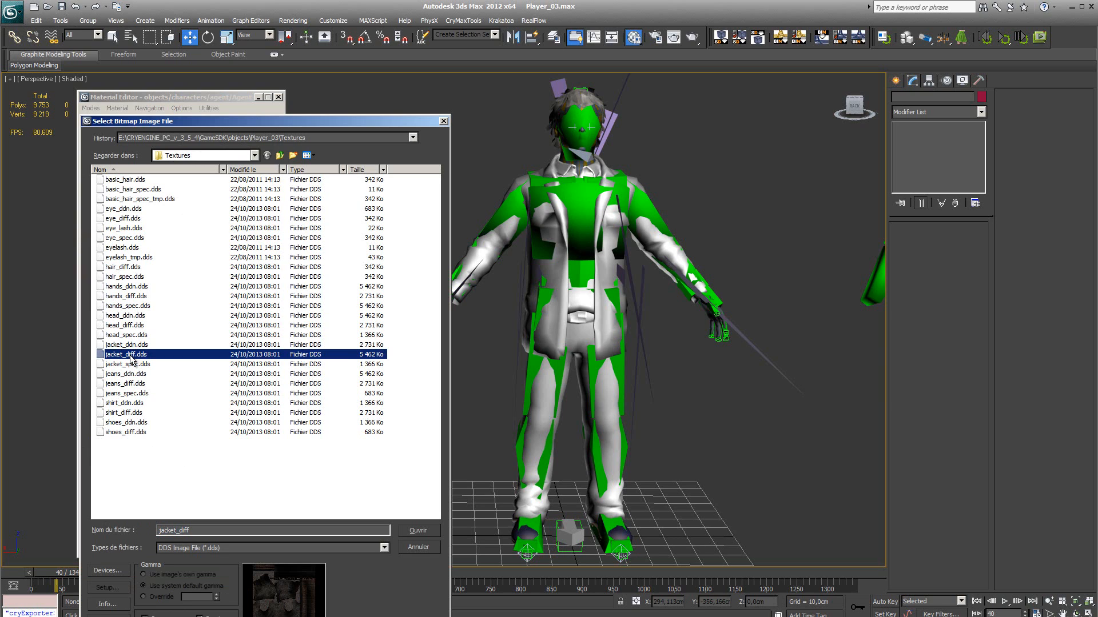
pyautogui.click(414, 529)
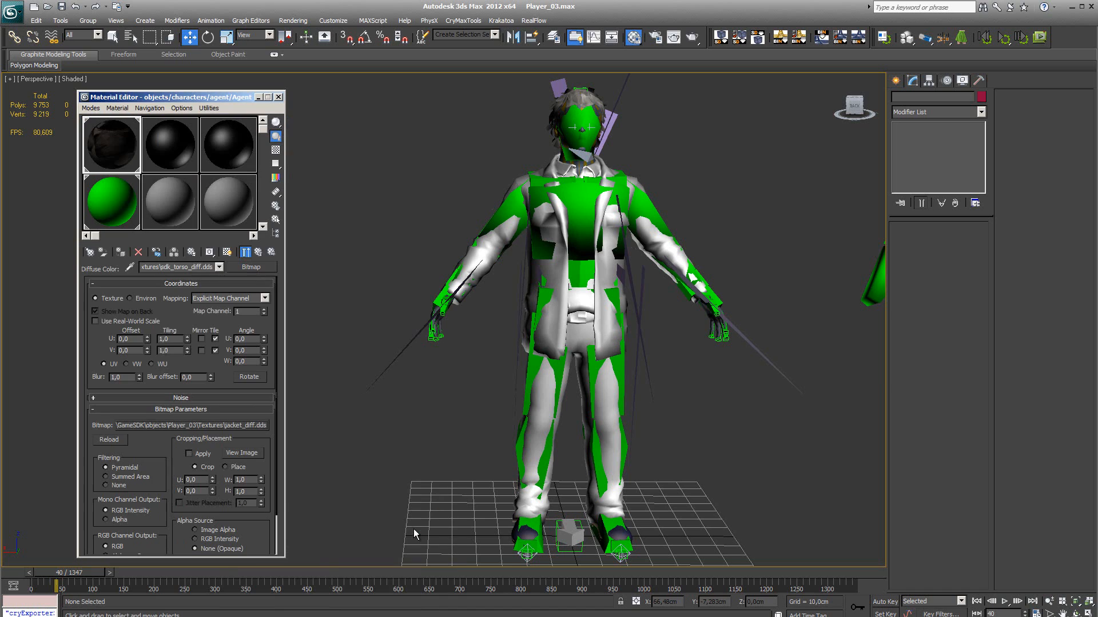
# - Preview the jacket_diff.dds image and display the Torso diffuse map on the character in the viewport
pyautogui.click(247, 454)
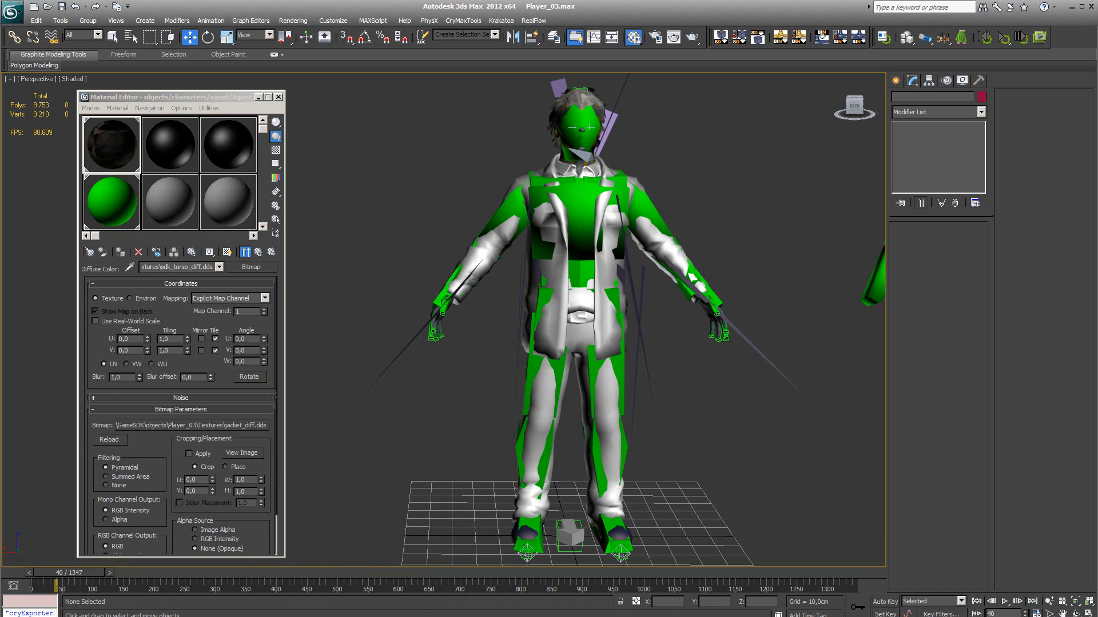
pyautogui.moveTo(1097, 51); pyautogui.dragTo(781, 16)
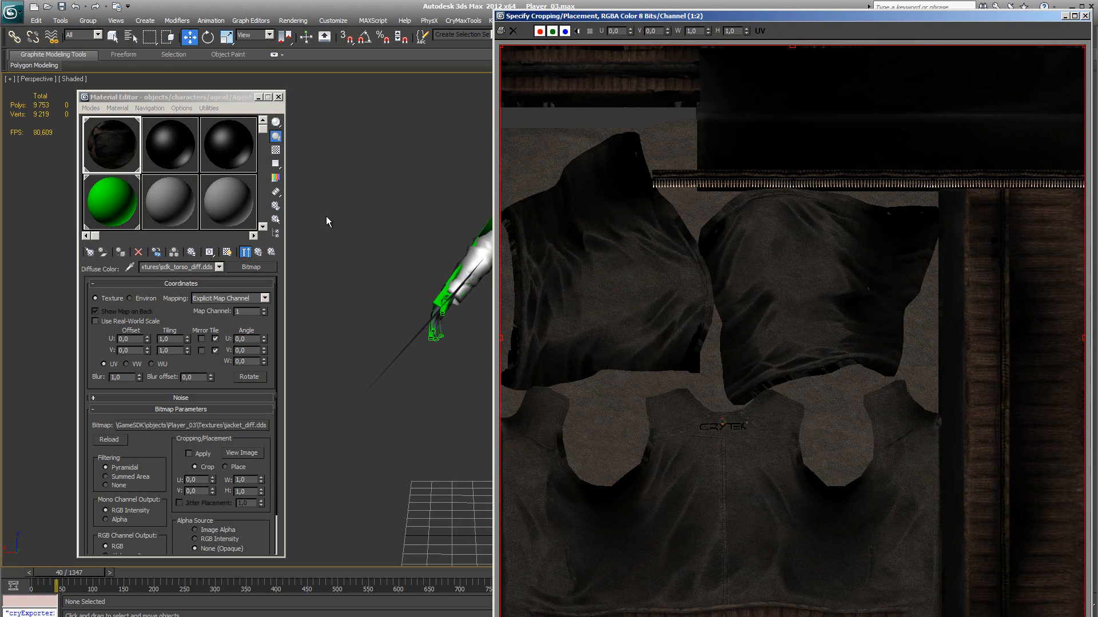
pyautogui.click(1085, 17)
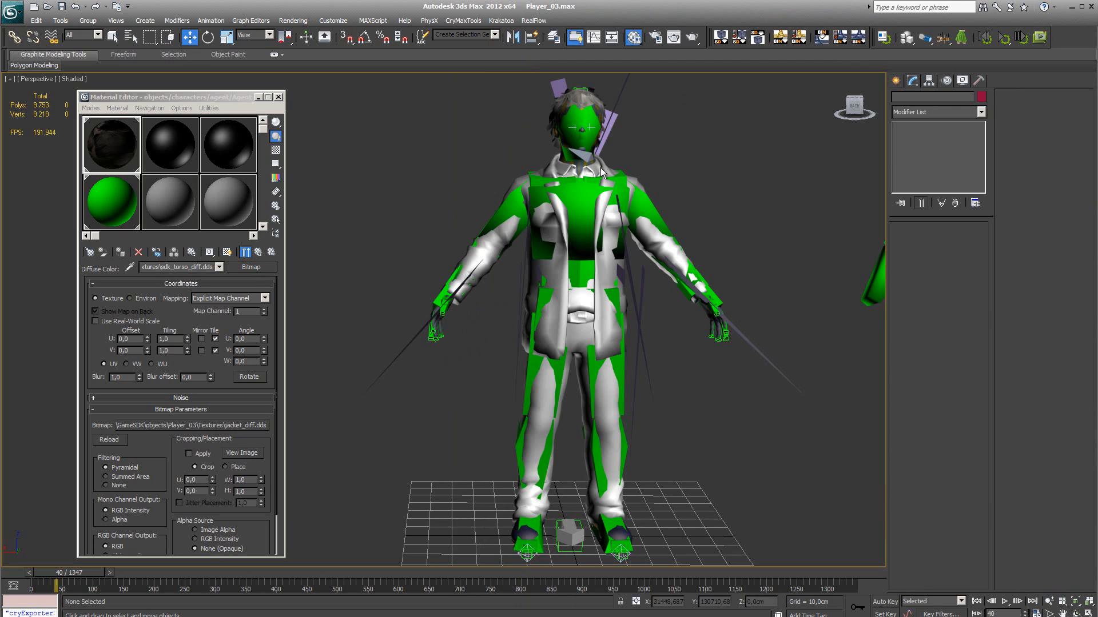
pyautogui.click(227, 252)
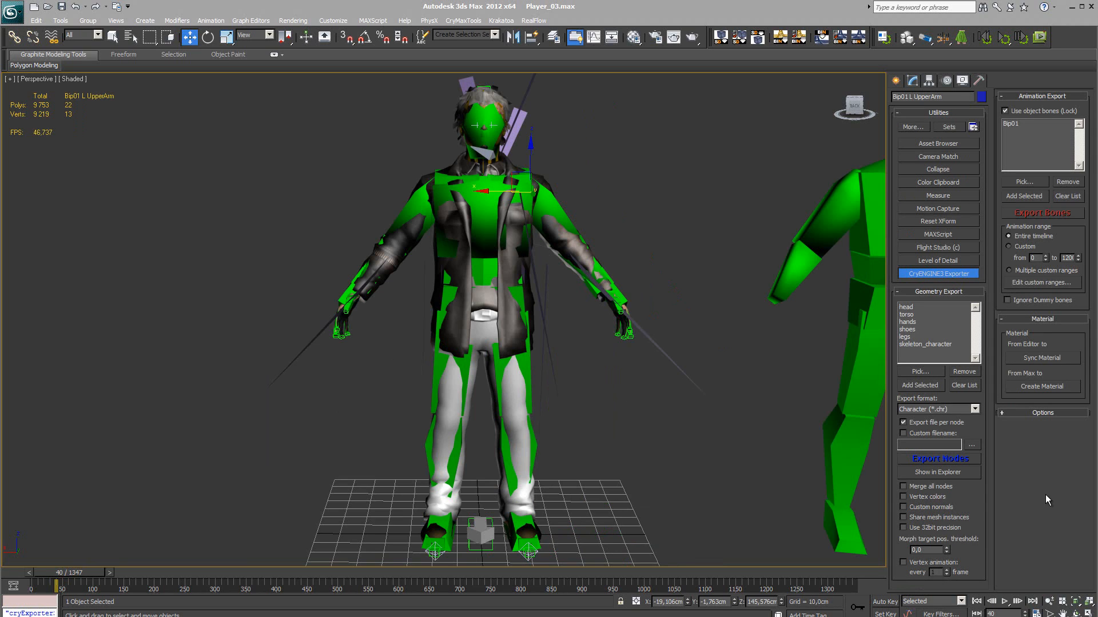
# - Create a CryENGINE material from the Max material, save it as Player_03 in GameSDK\objects\Player_03, and check the head sub-material's texture maps
pyautogui.click(1041, 386)
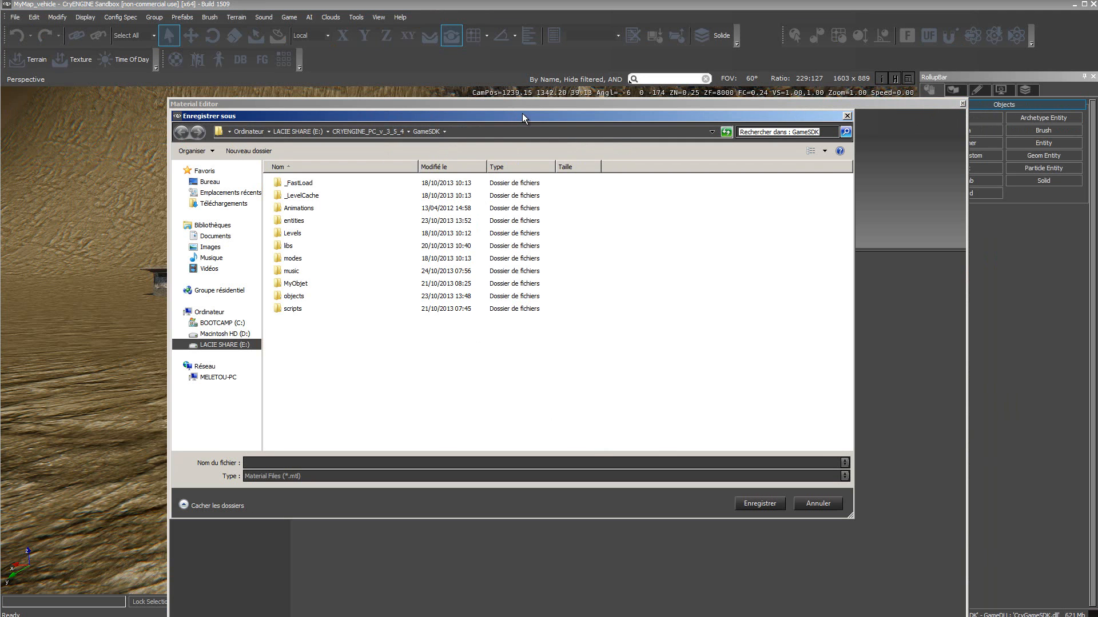
pyautogui.moveTo(522, 113); pyautogui.dragTo(536, 63)
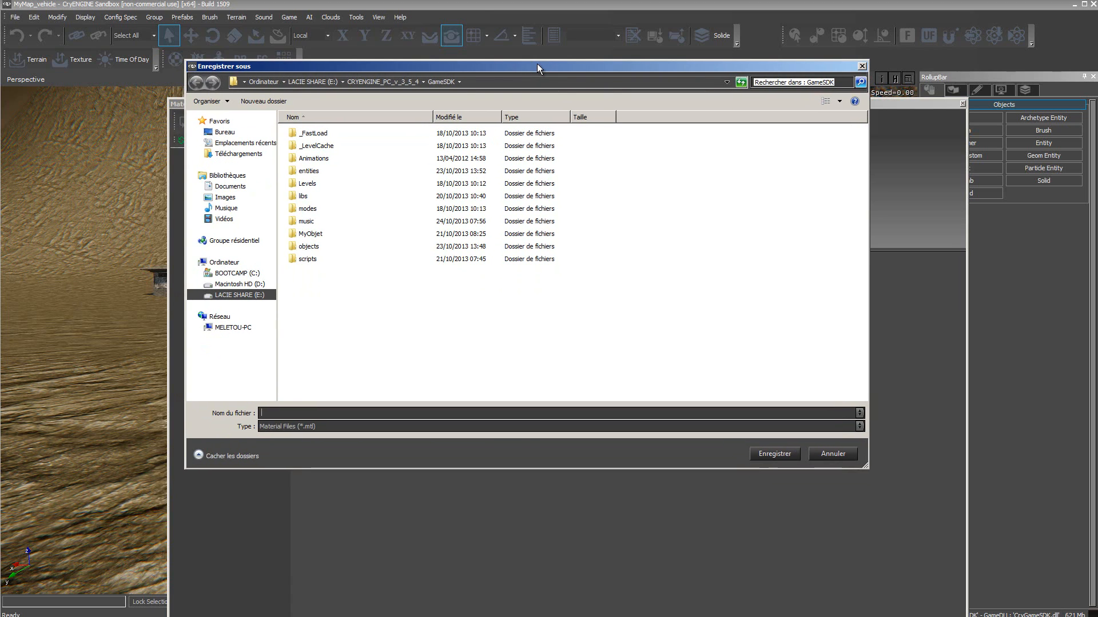
pyautogui.click(441, 82)
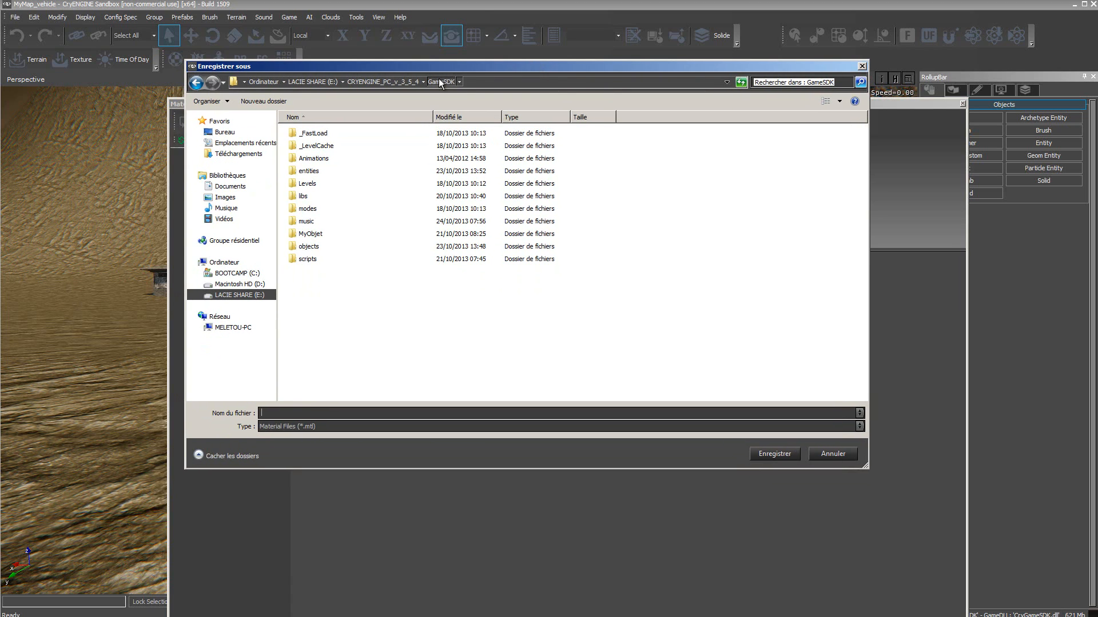
pyautogui.doubleClick(298, 248)
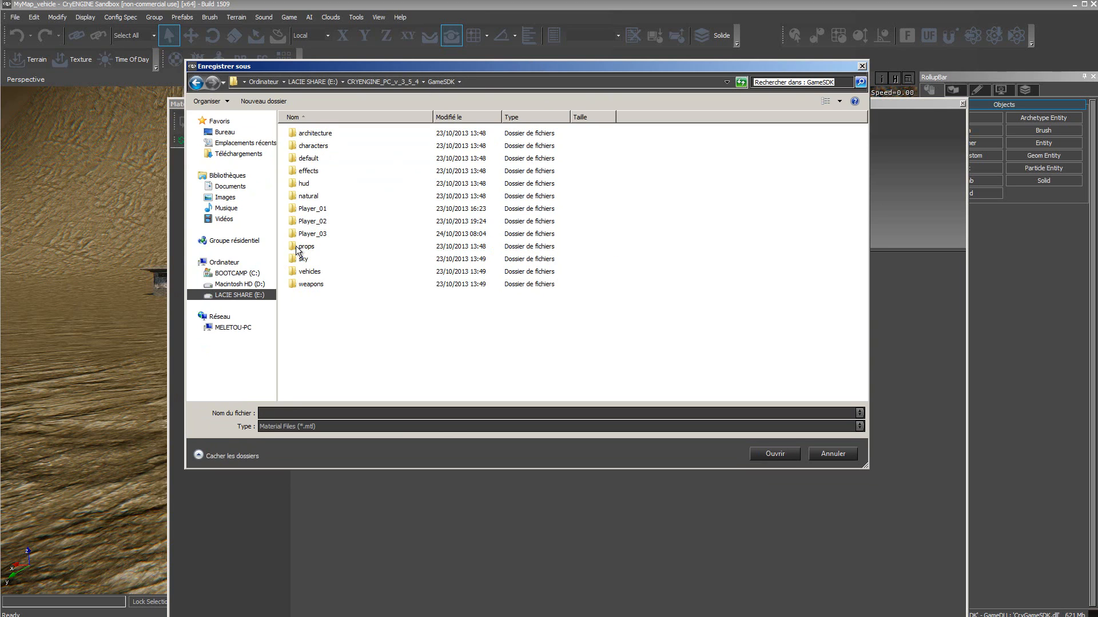
pyautogui.doubleClick(299, 234)
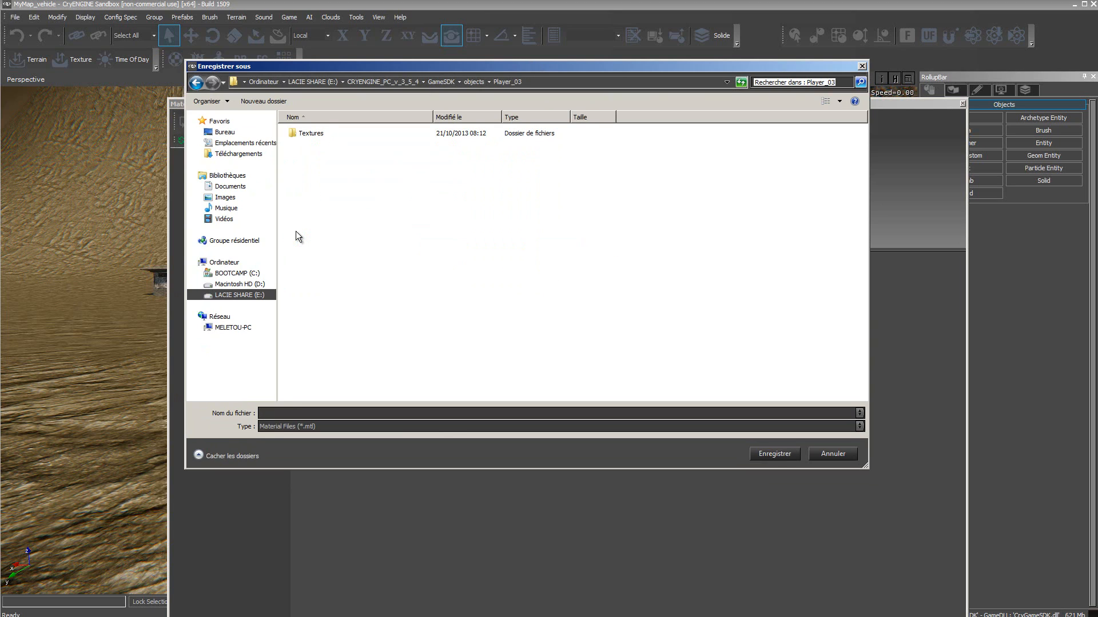
pyautogui.click(281, 413)
pyautogui.write('Player_03')
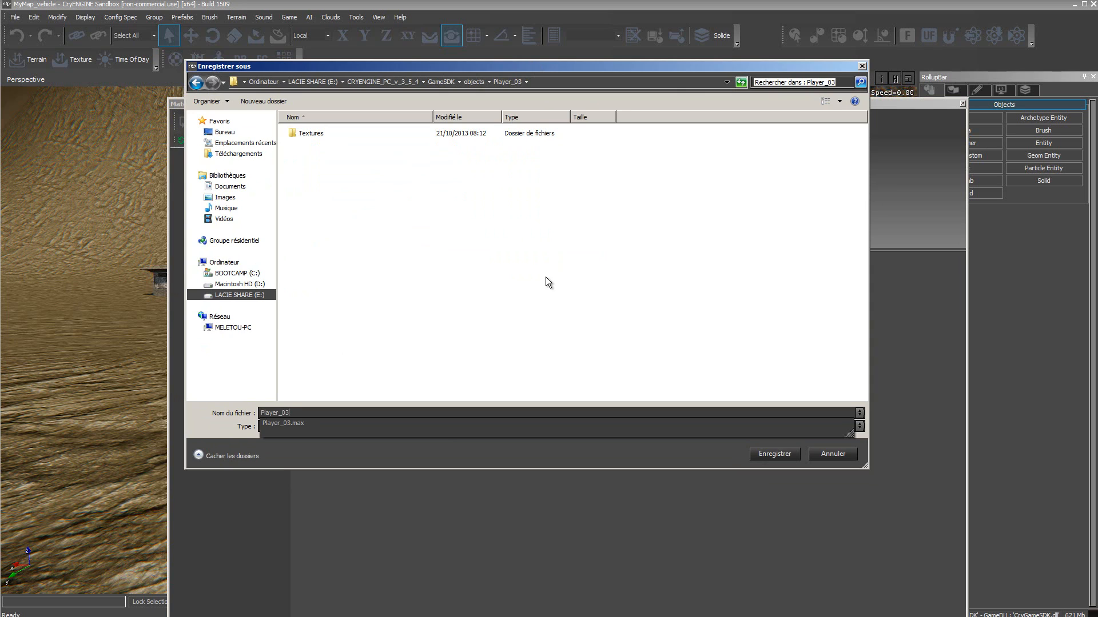
pyautogui.click(775, 455)
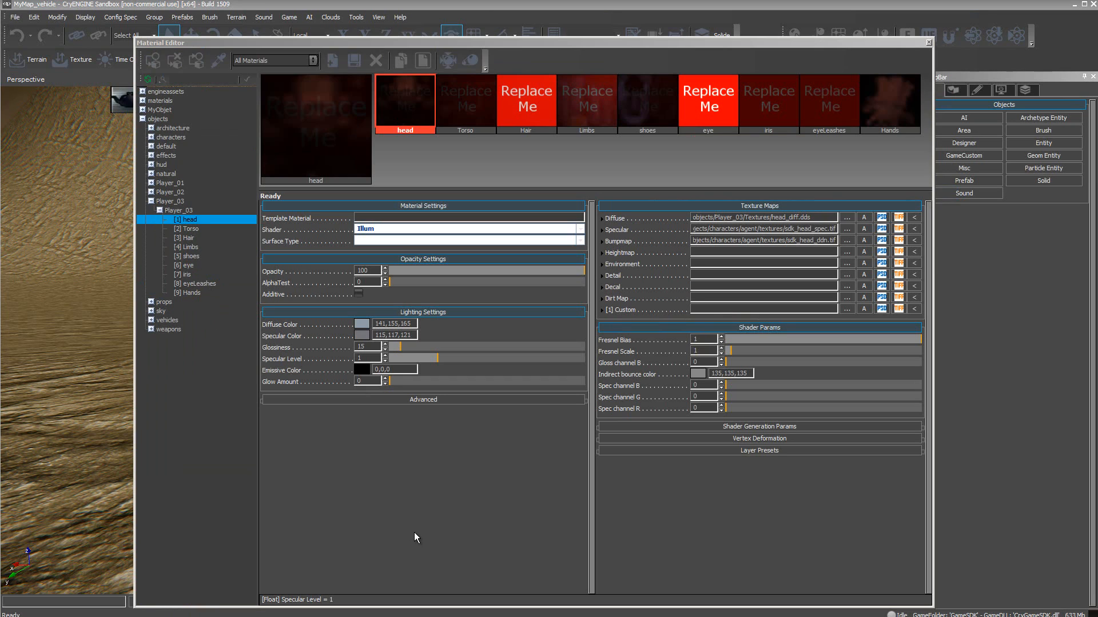
pyautogui.moveTo(627, 224)
pyautogui.moveTo(740, 214)
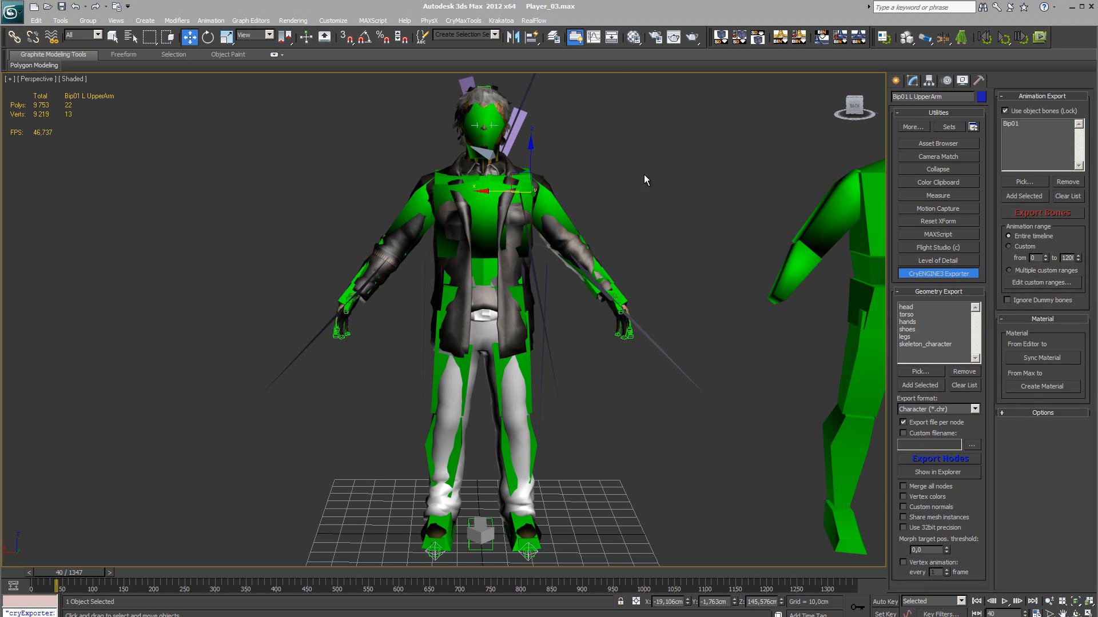
# - Review the Bip01 bone hierarchy in the Schematic View and clear the bone selection
pyautogui.click(611, 36)
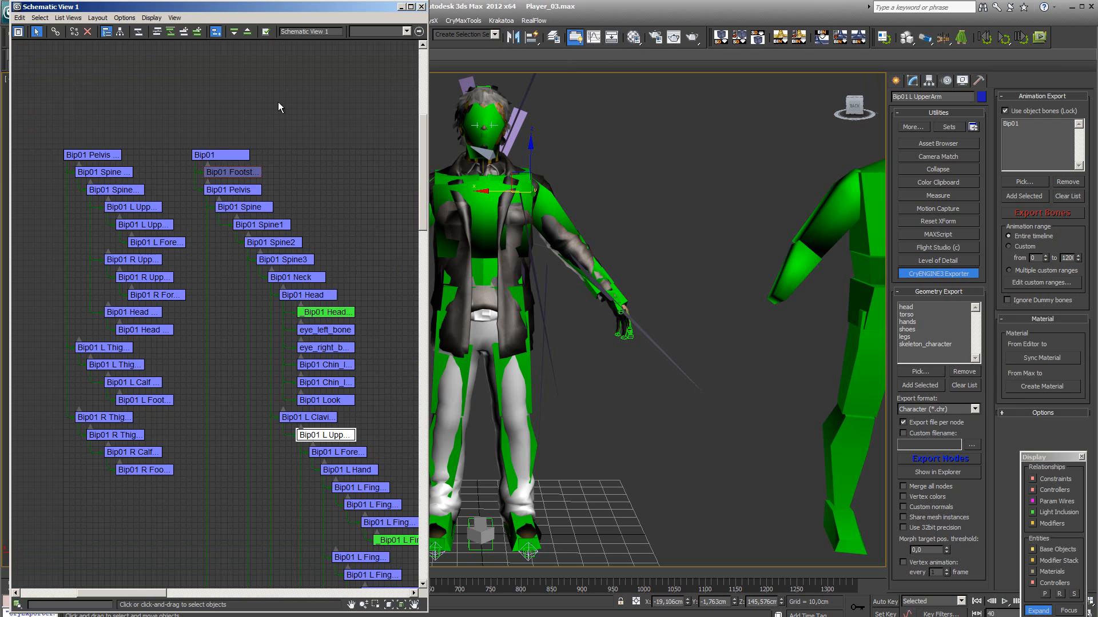
pyautogui.click(344, 113)
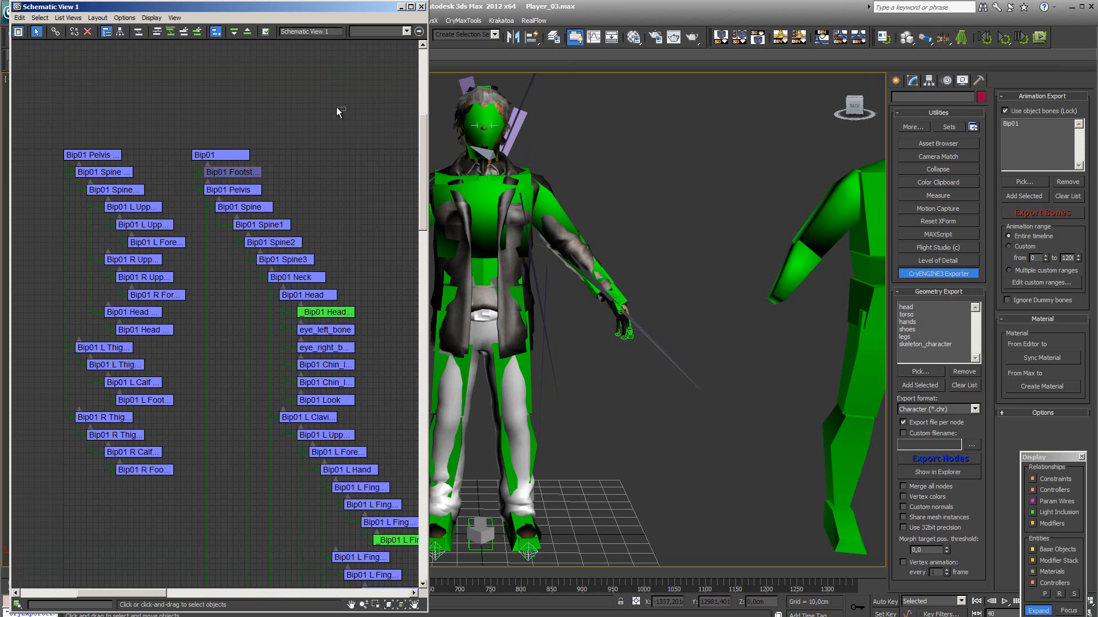
pyautogui.click(422, 7)
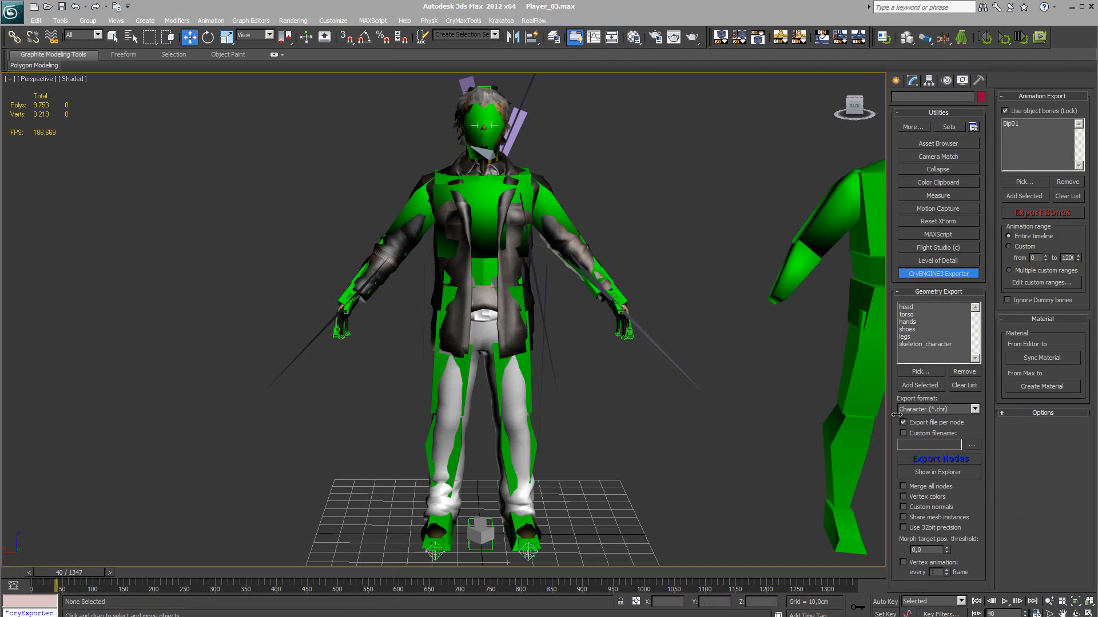
# - Export all listed geometry nodes in Character (*.chr) format and check the exported files in the Player_03 folder
pyautogui.click(974, 410)
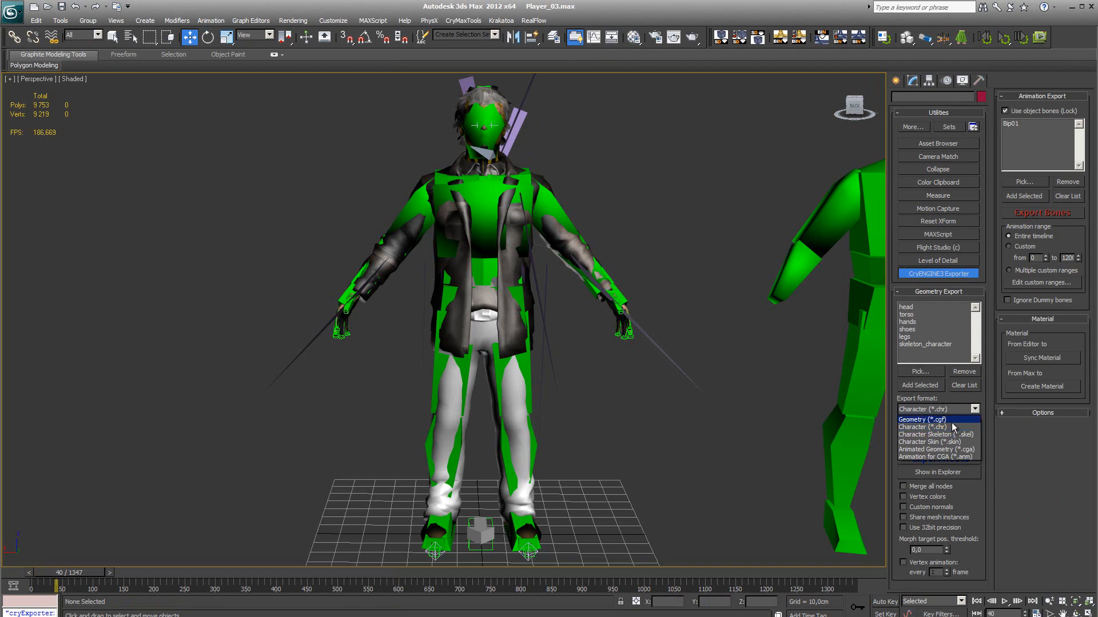
pyautogui.click(919, 435)
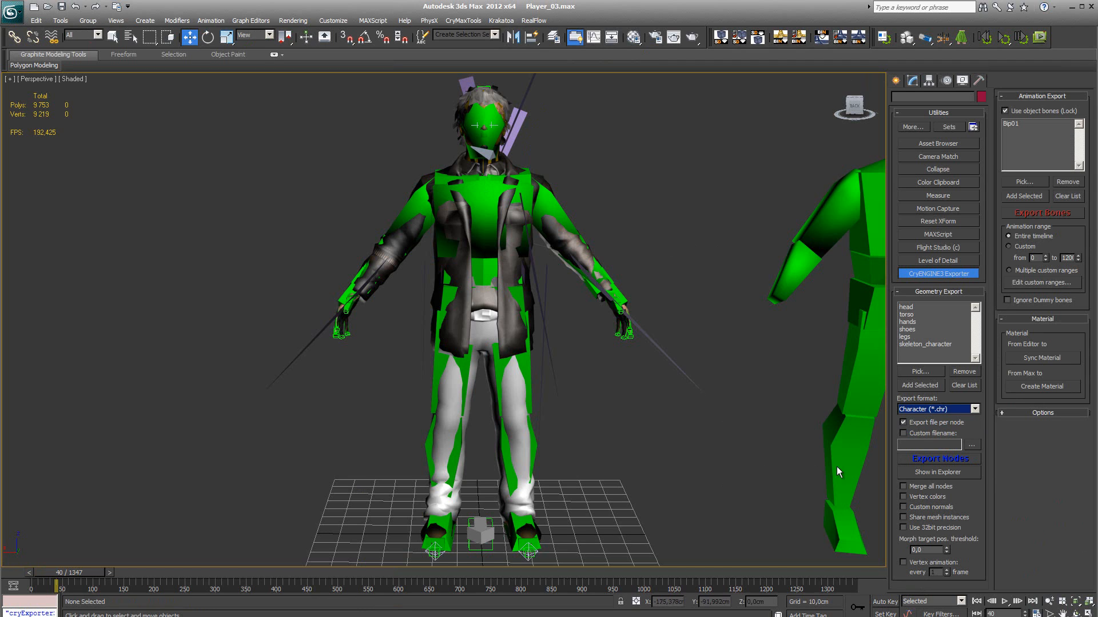
pyautogui.click(941, 459)
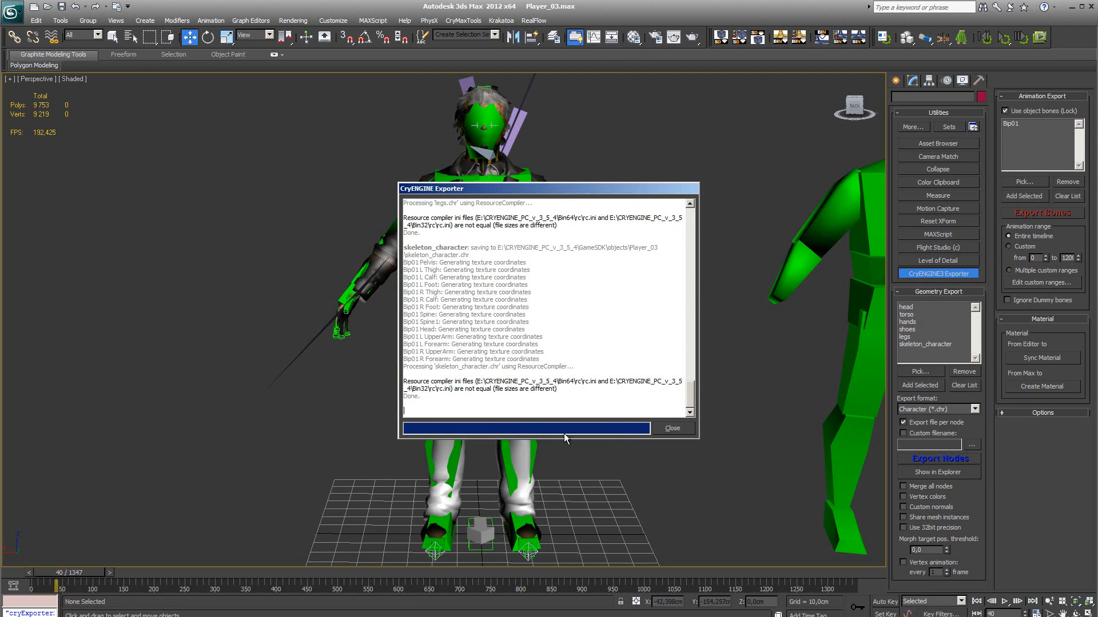
pyautogui.click(673, 428)
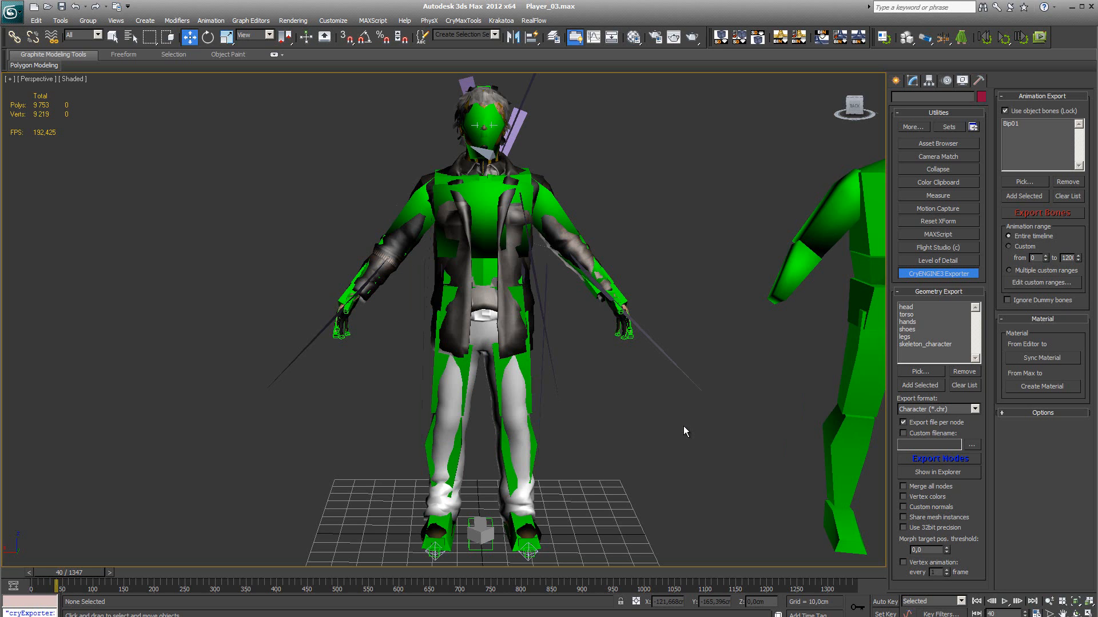
pyautogui.hotkey('alt', 'Tab')
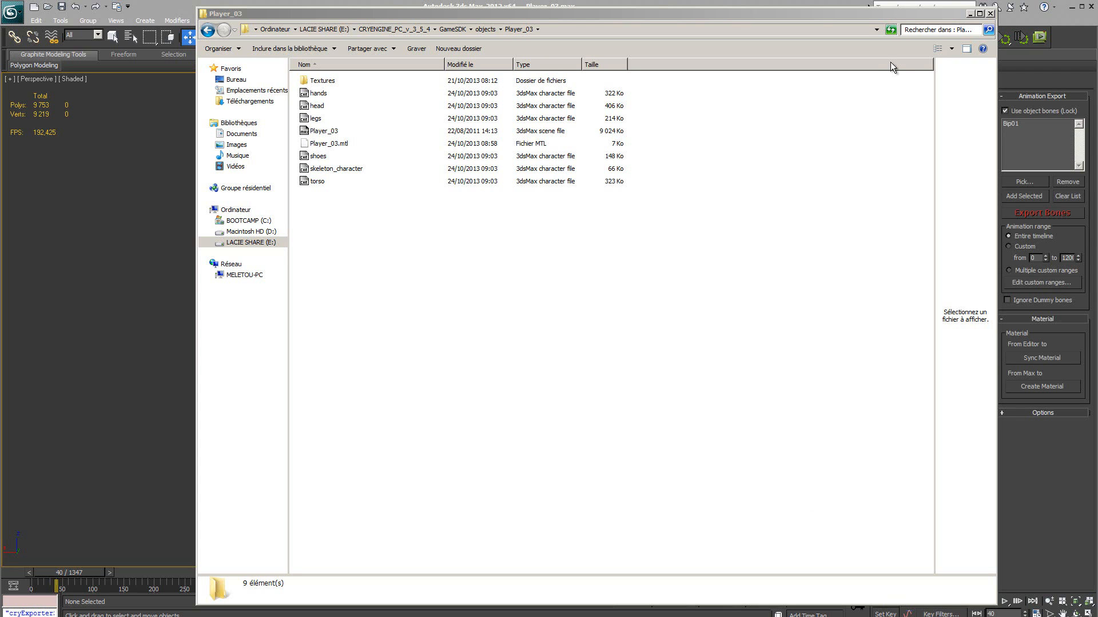
pyautogui.click(969, 14)
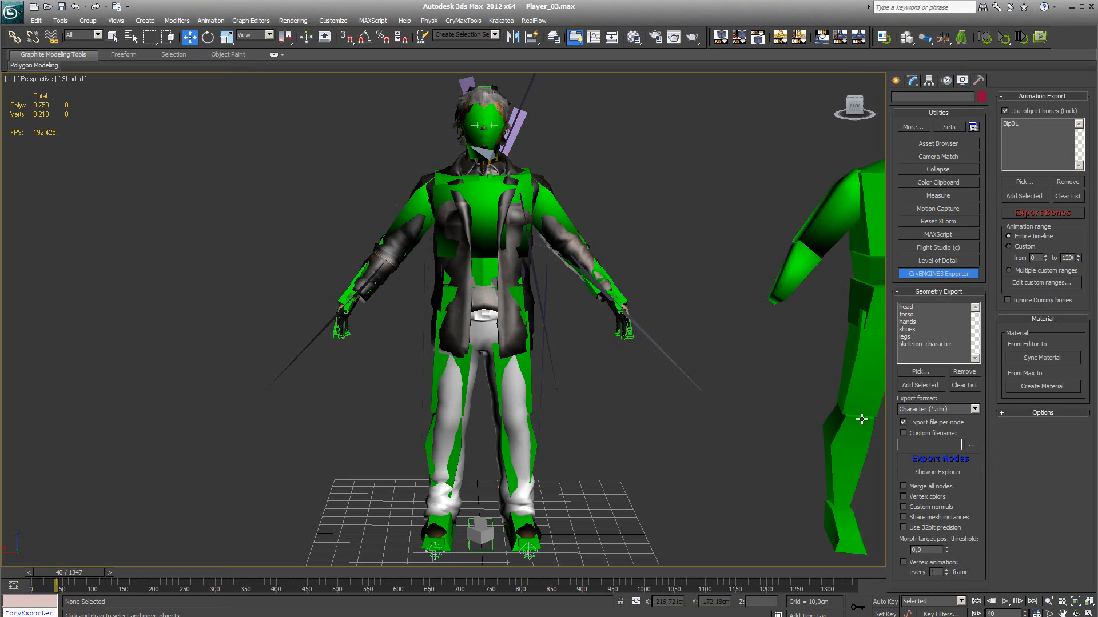
# - Export the same geometry nodes in Character Skin (*.skin) format and check the new files in the Player_03 folder
pyautogui.click(975, 409)
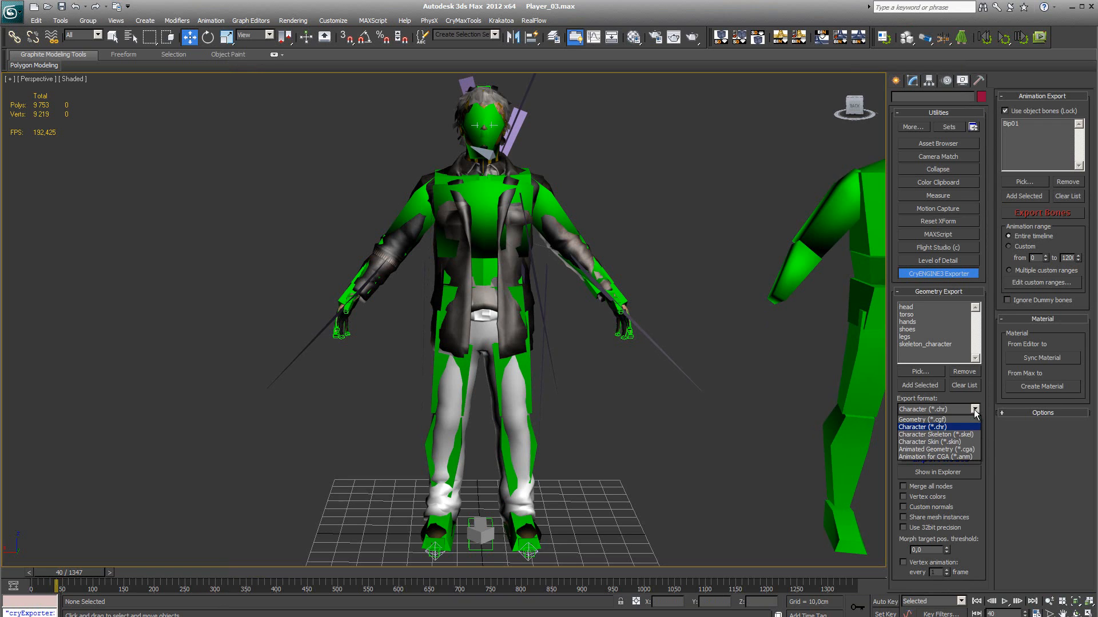
pyautogui.click(936, 442)
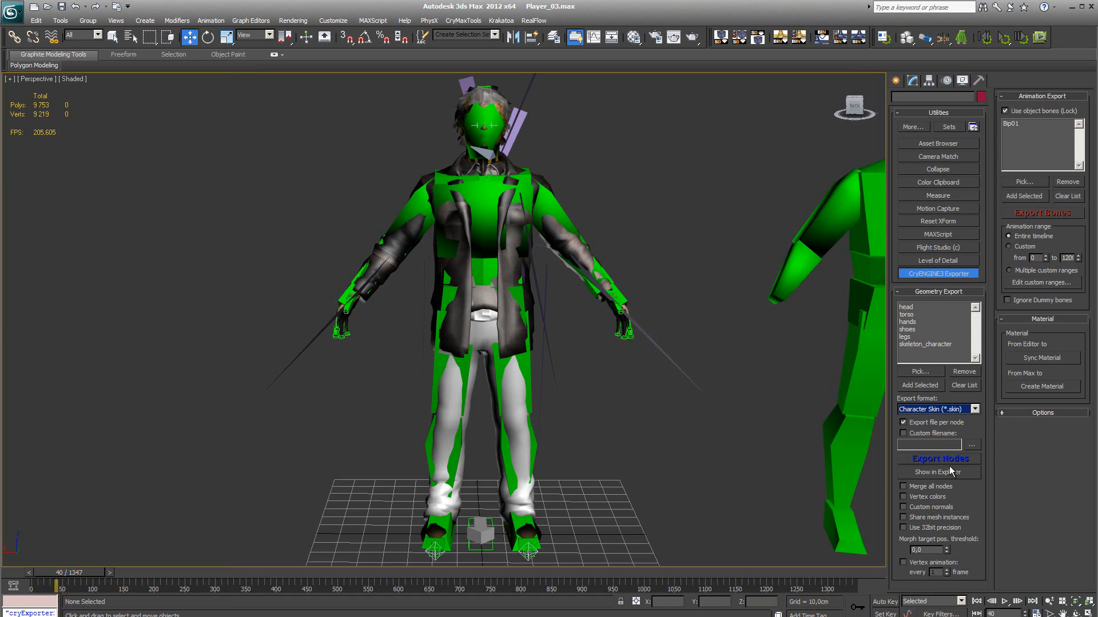
pyautogui.click(951, 460)
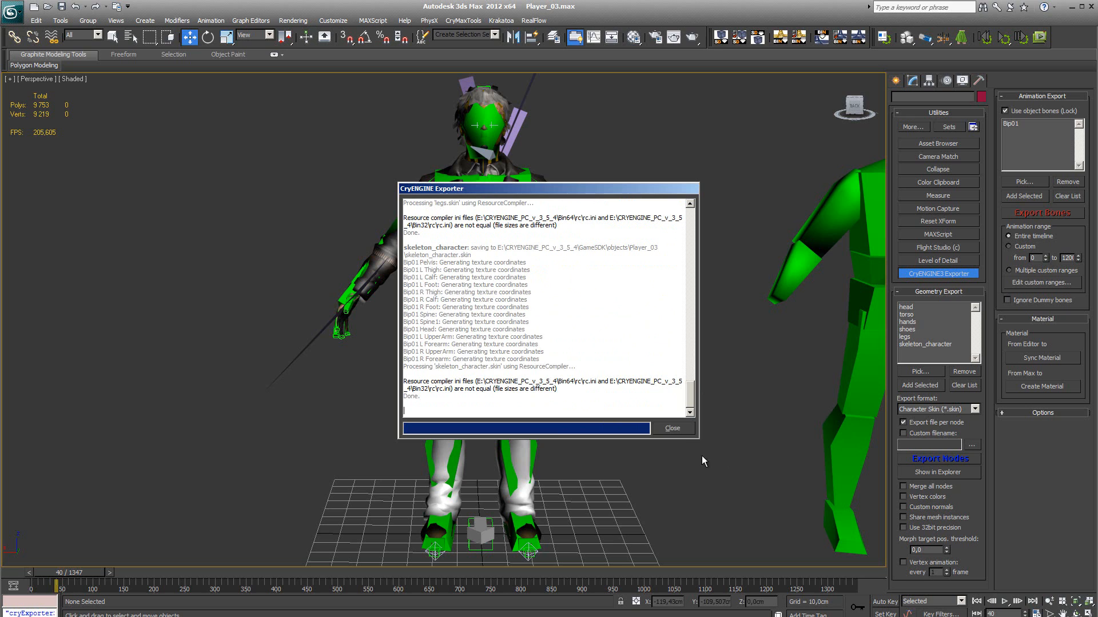
pyautogui.click(680, 430)
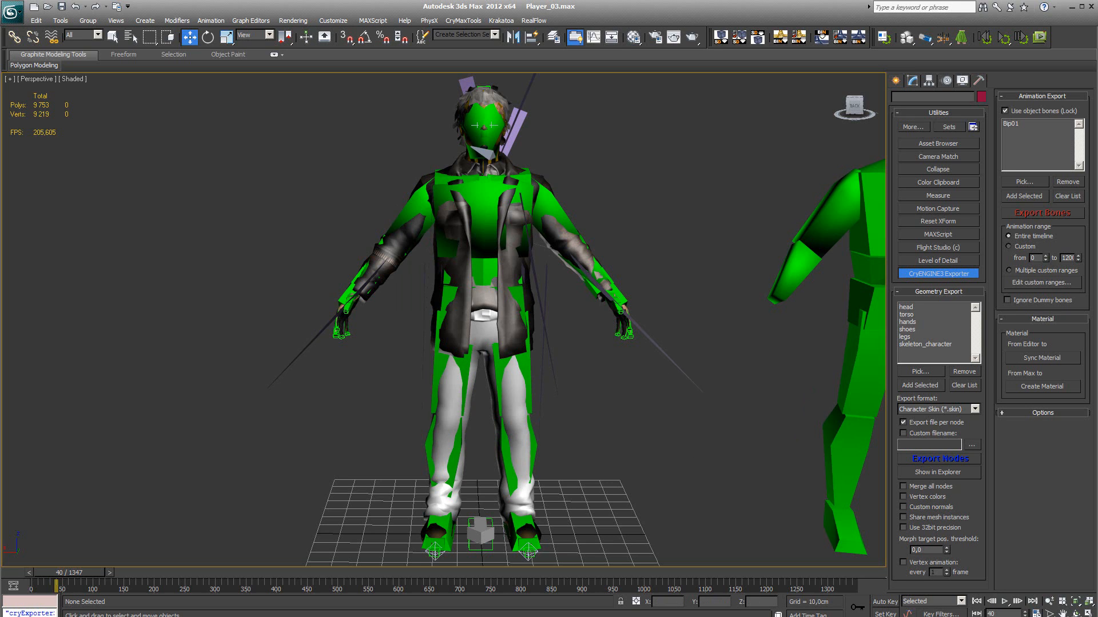
pyautogui.hotkey('alt', 'Tab')
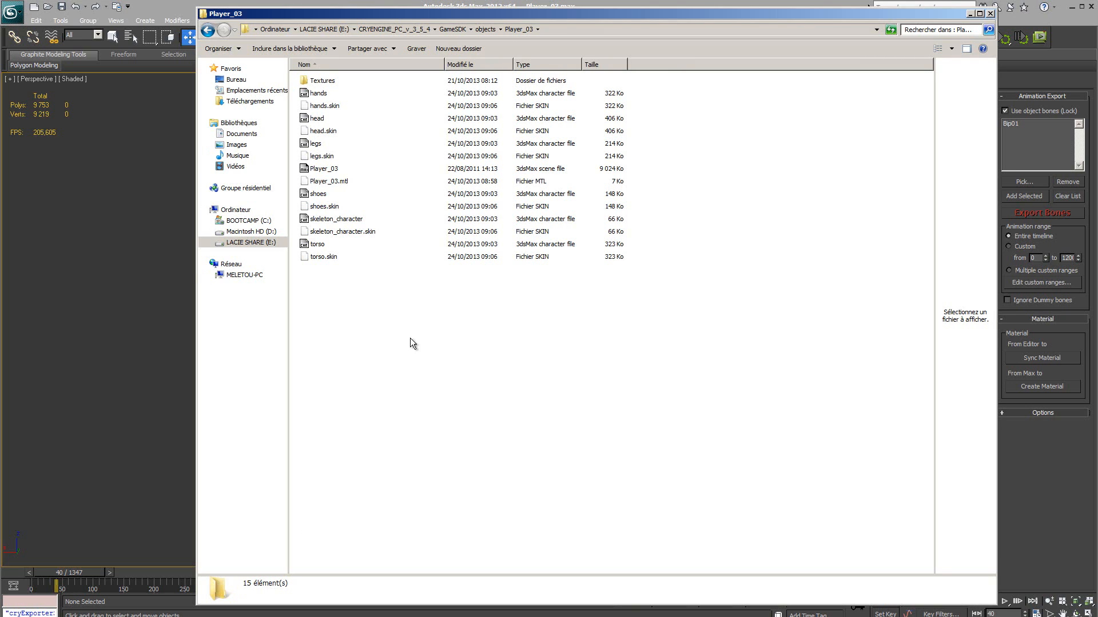